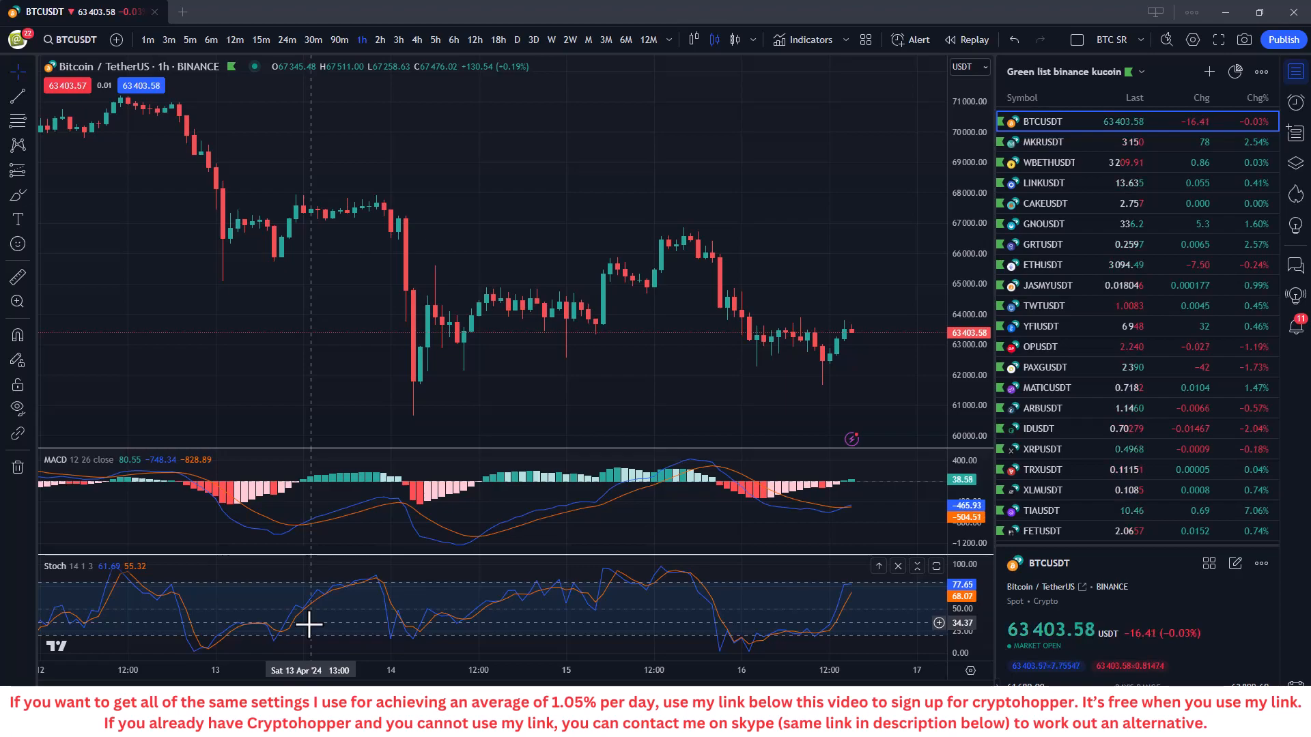
- Switch to the Cryptohopper dashboard and review the simulator bot's activity, output, enable switches and manual buy order sections
left_click_drag(793, 8, 0, 369)
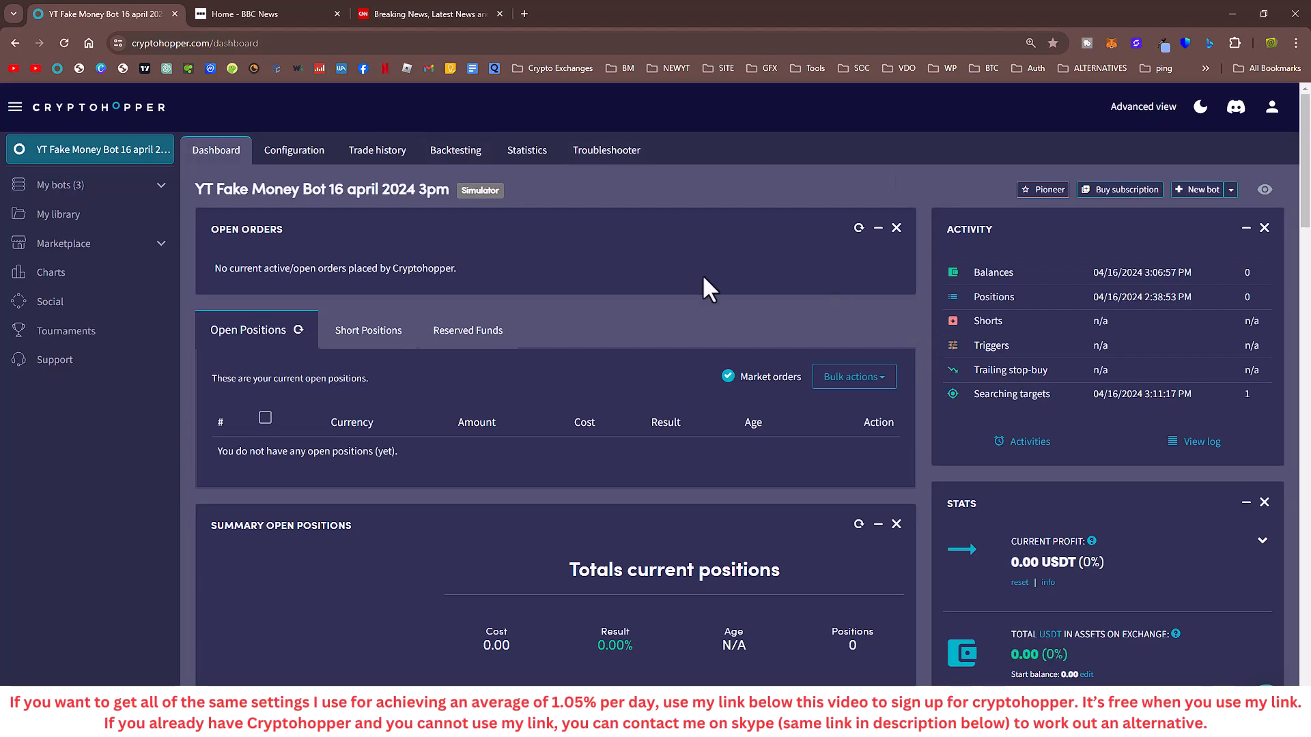
scroll(710, 427, "down", 10)
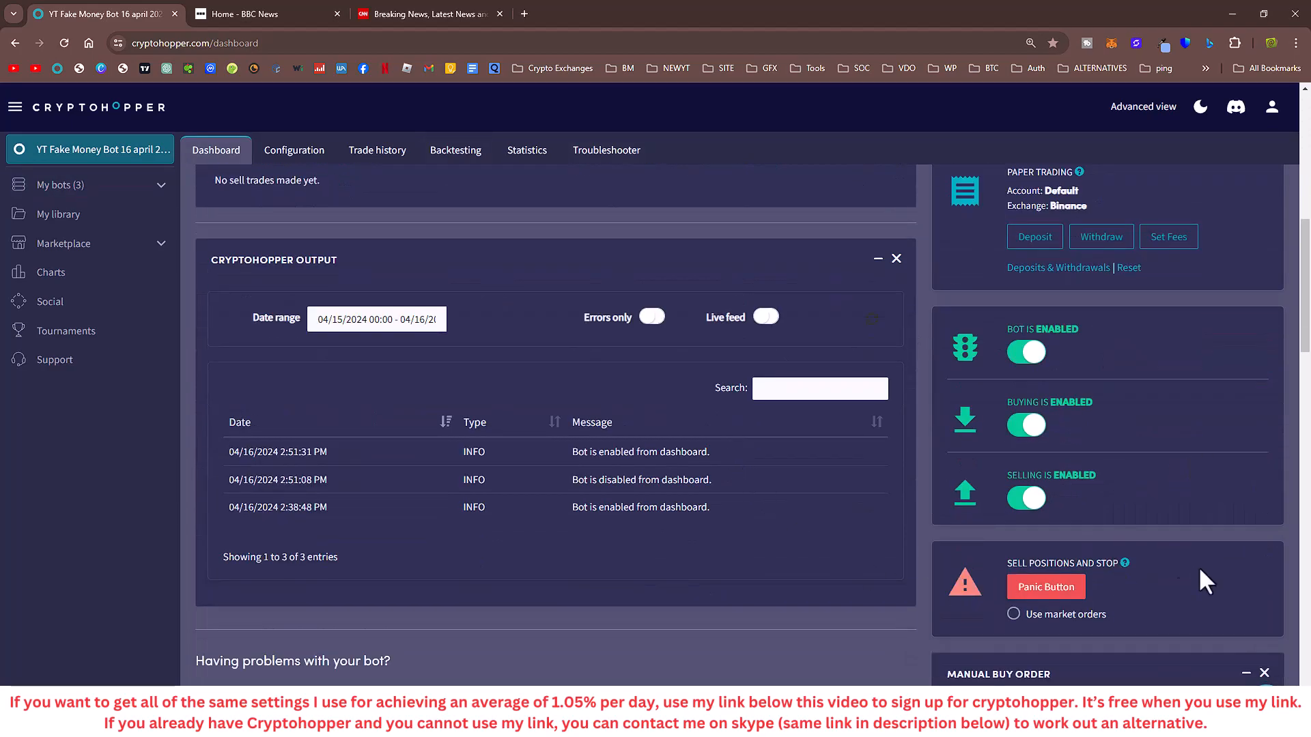
scroll(1224, 559, "down", 4)
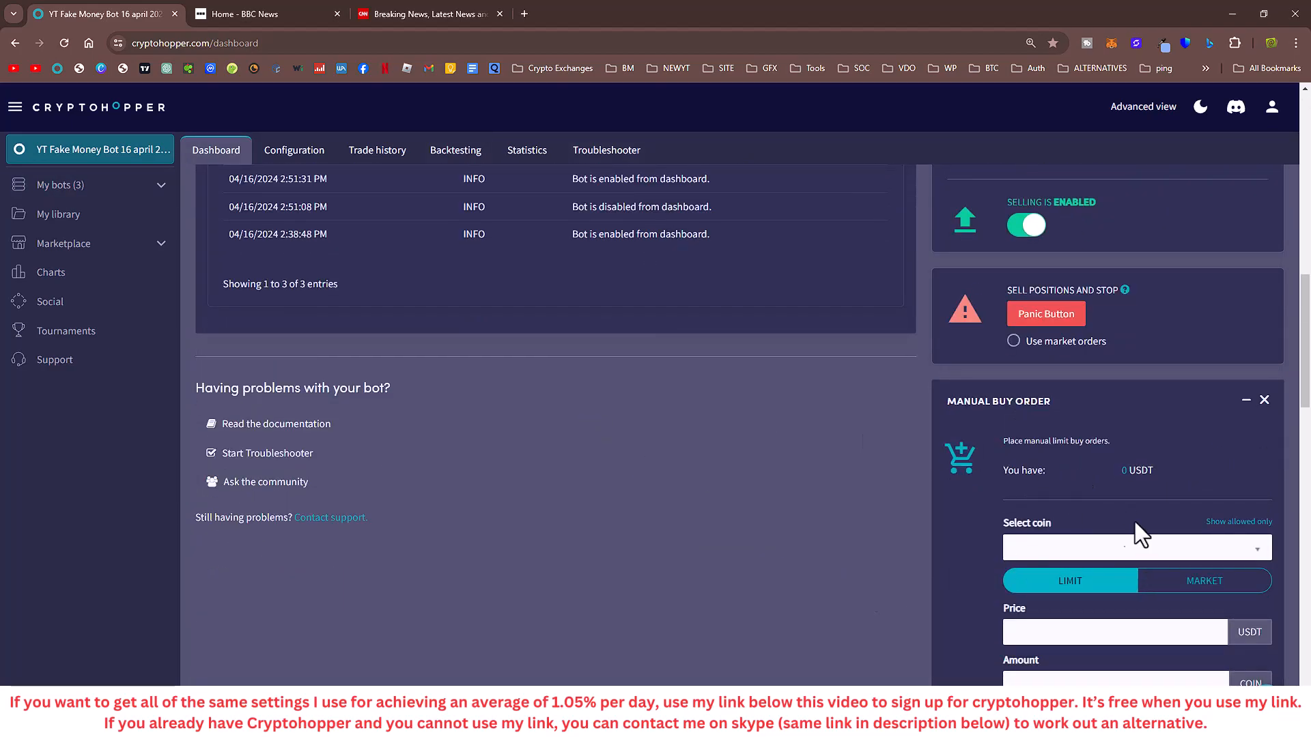
scroll(883, 534, "up", 14)
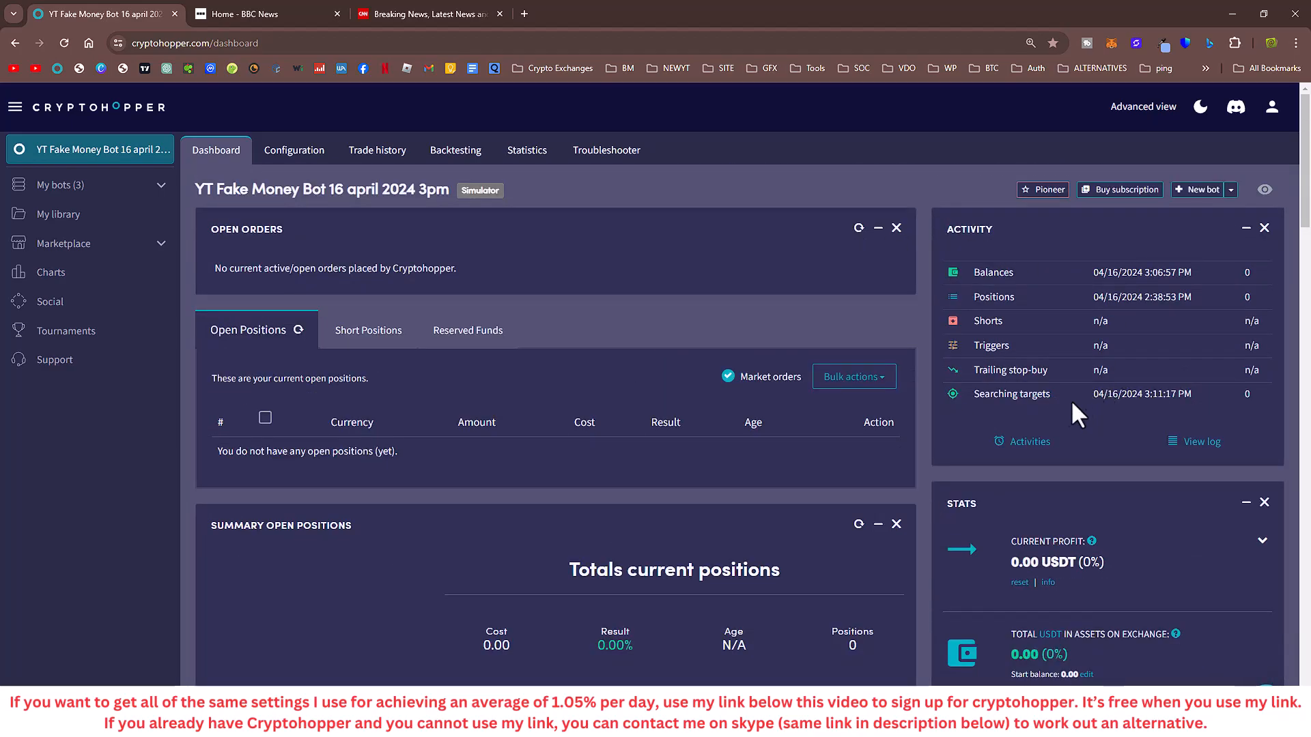
left_click(1030, 441)
left_click(1042, 426)
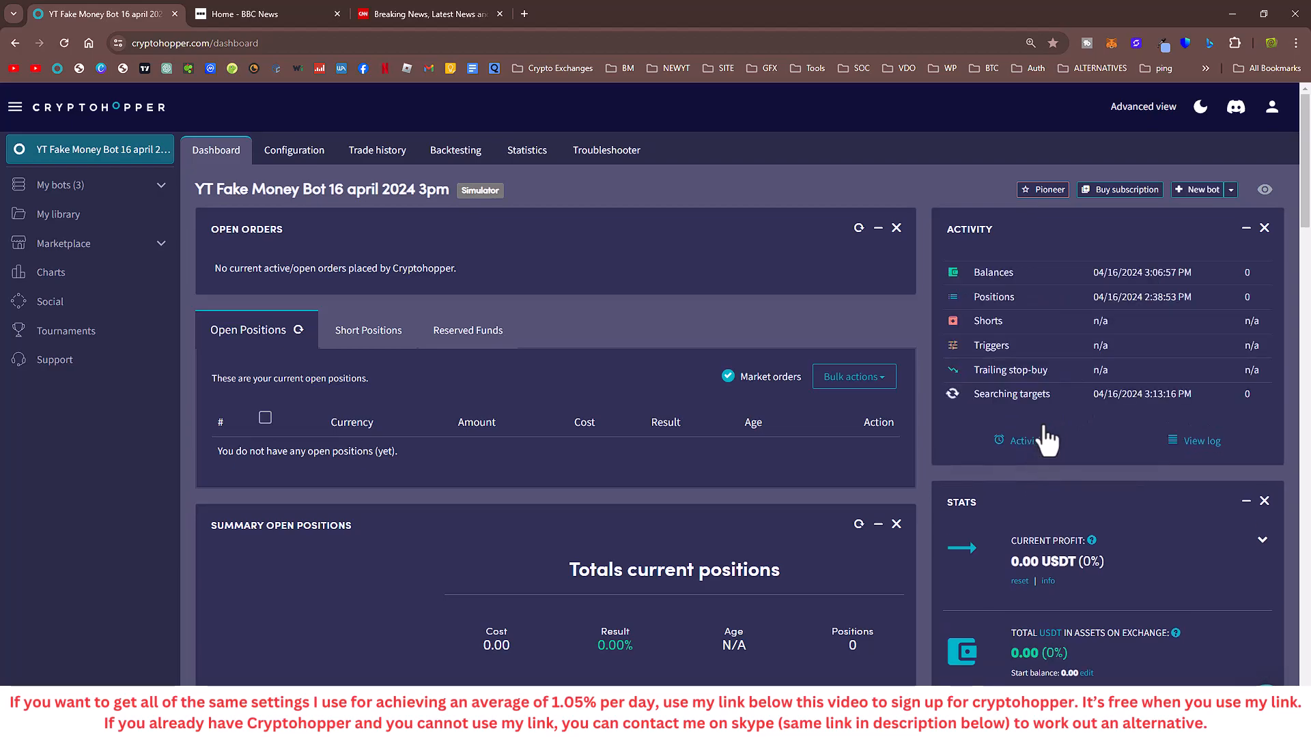
scroll(1121, 474, "down", 5)
scroll(1079, 466, "down", 5)
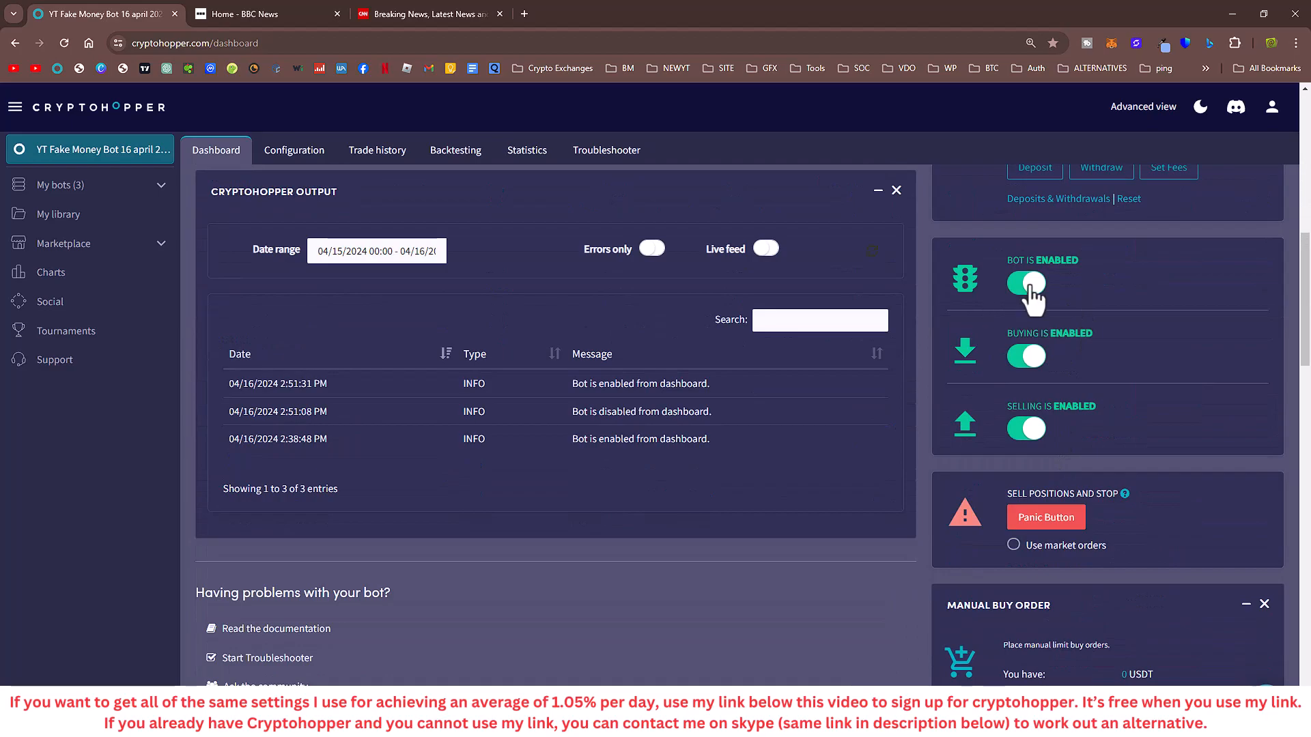
scroll(1115, 428, "up", 5)
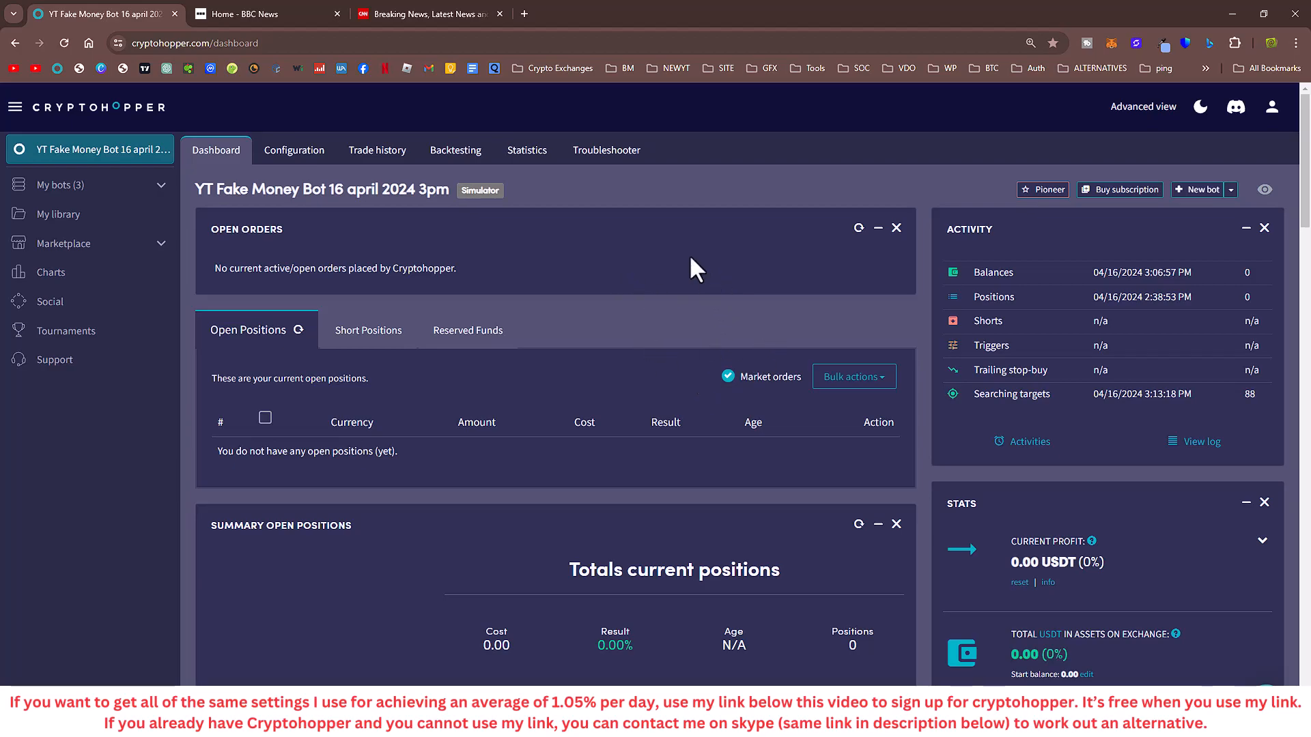
- Switch back to the TradingView BTCUSDT chart at full size and examine recent price action on the one-day timeframe
left_click_drag(0, 117, 879, 116)
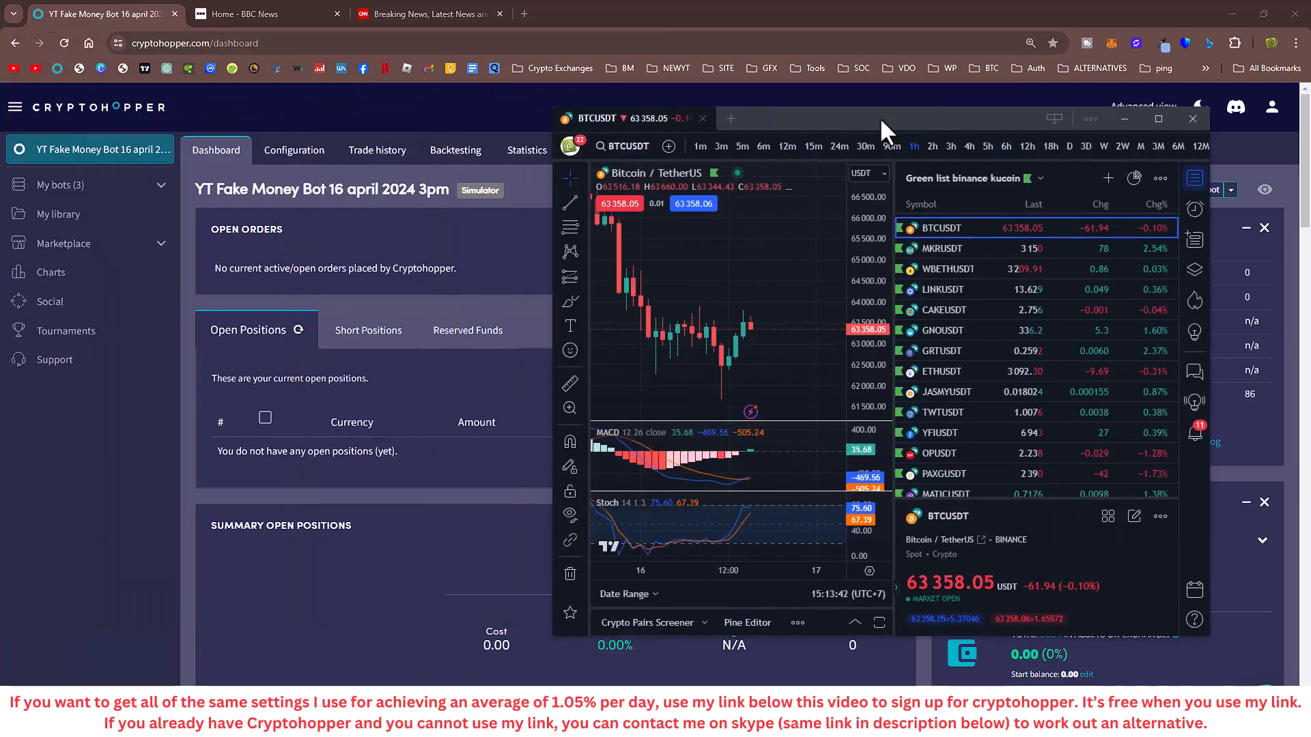
double_click(880, 117)
scroll(644, 360, "down", 5)
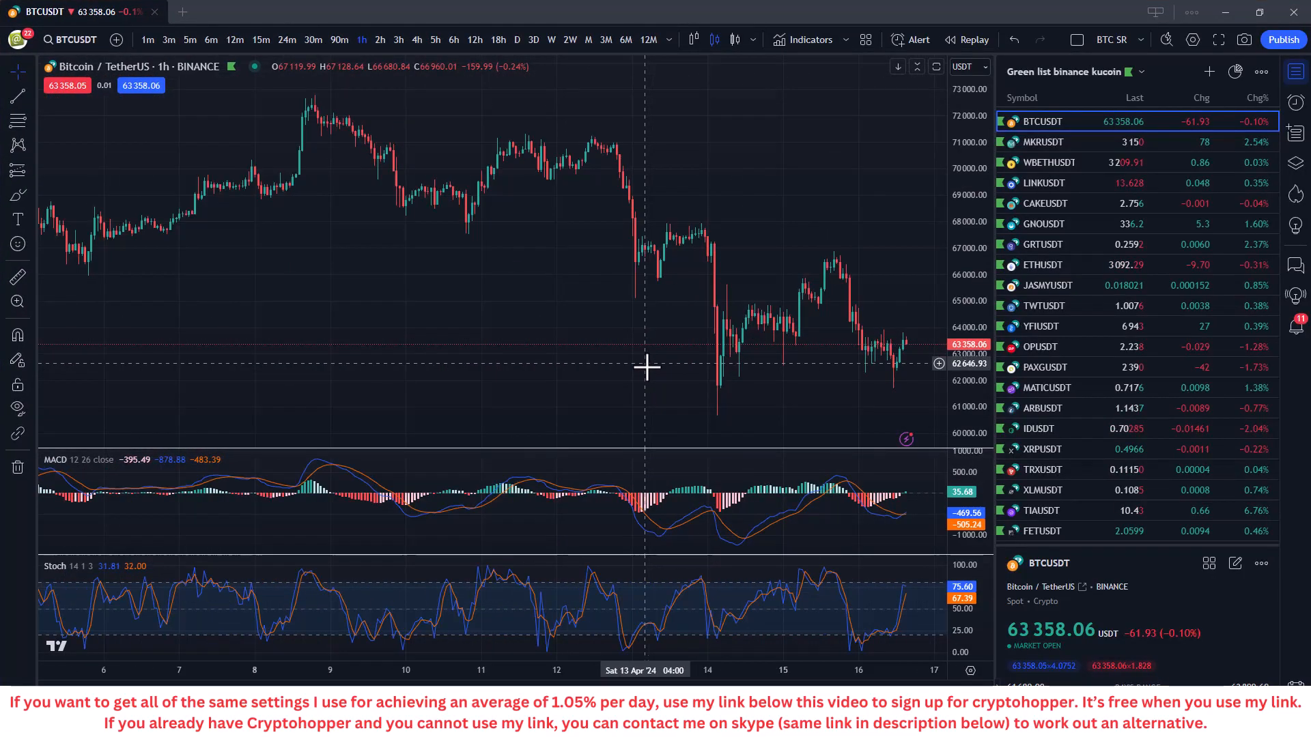
left_click(516, 40)
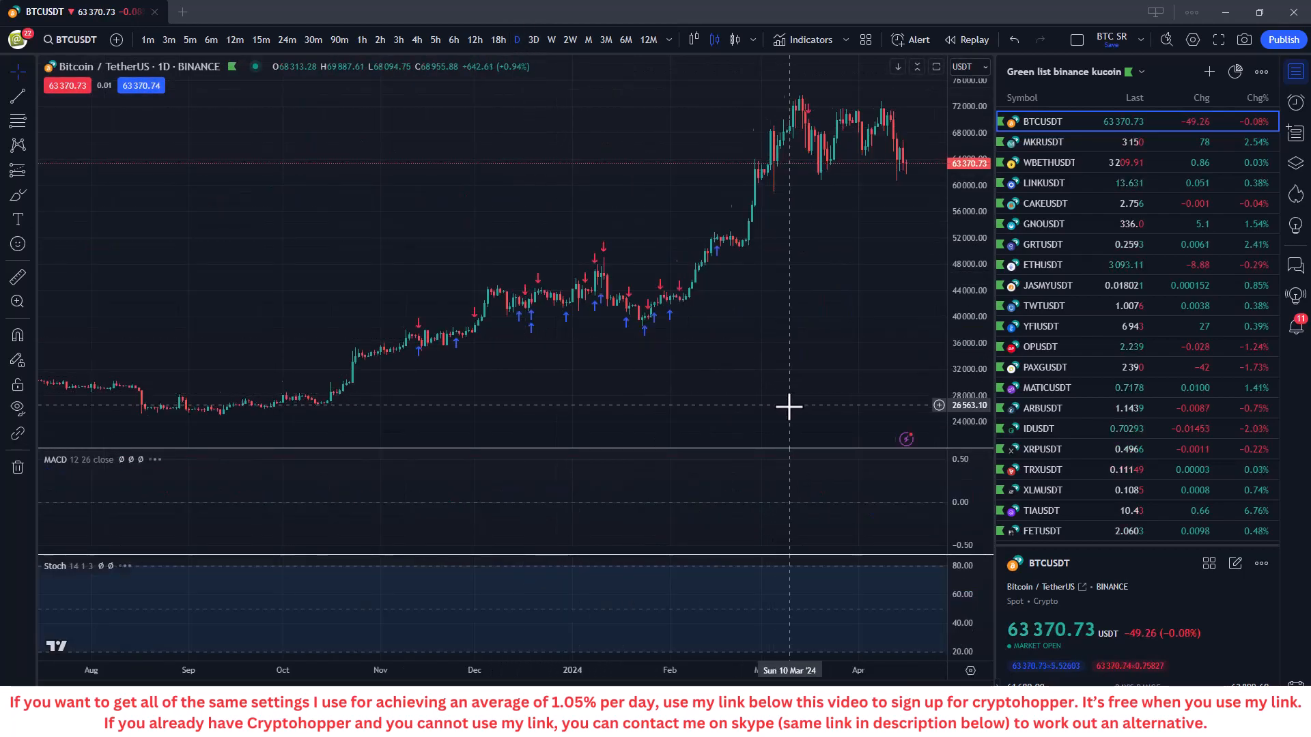
scroll(789, 407, "up", 3)
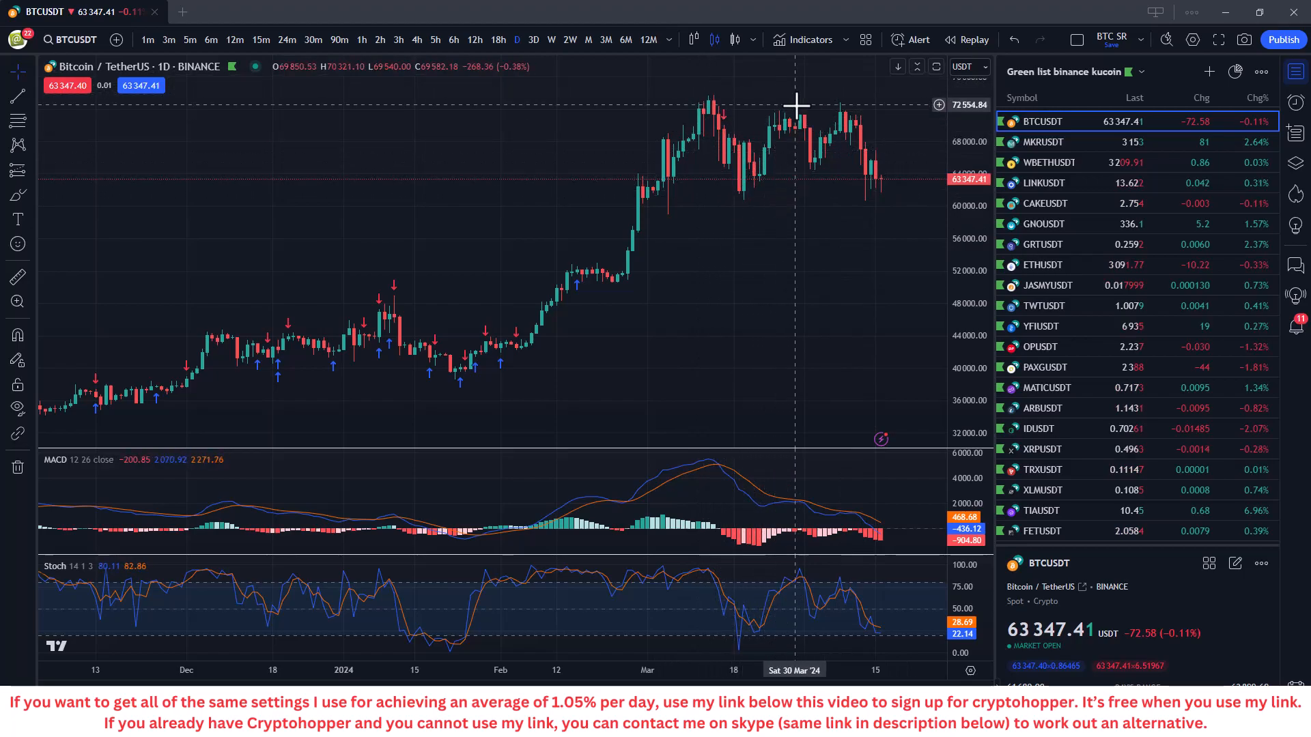
left_click_drag(840, 366, 644, 351)
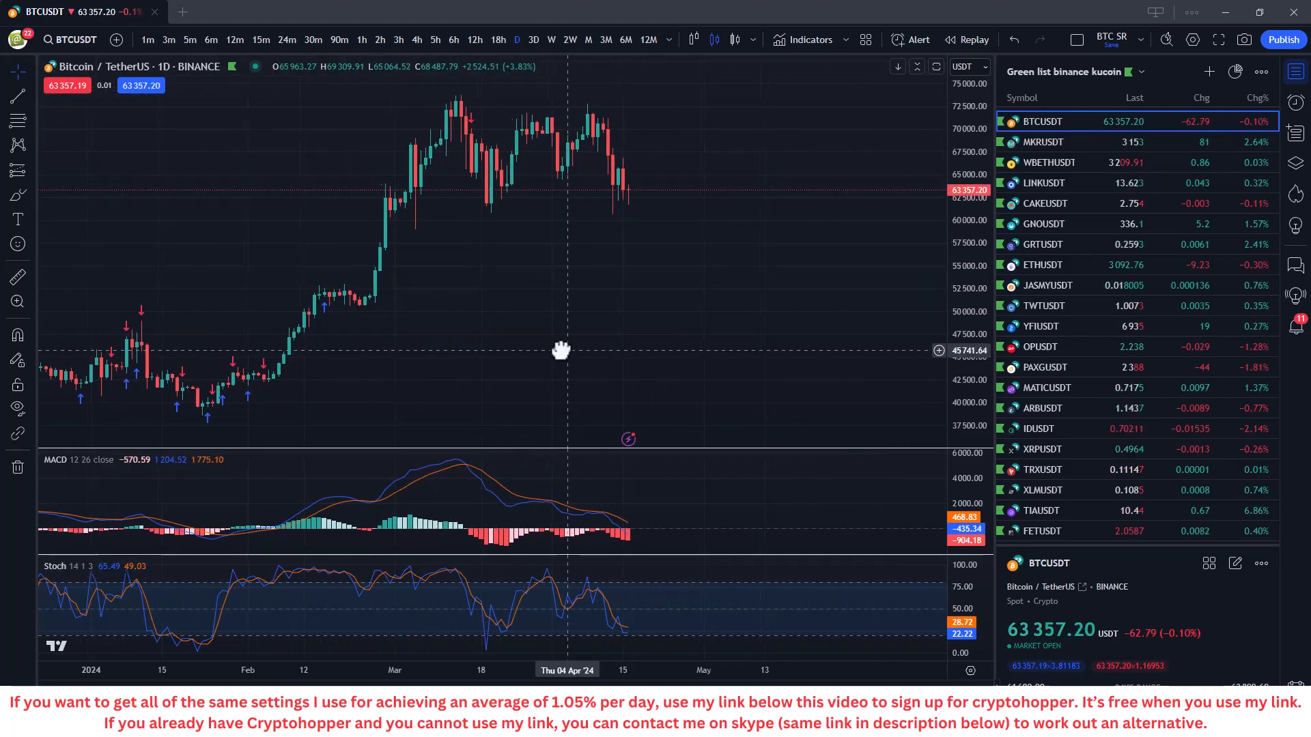
- Set the BTCUSDT chart to the one-hour timeframe and examine the price swings from January to April 2024
left_click(362, 40)
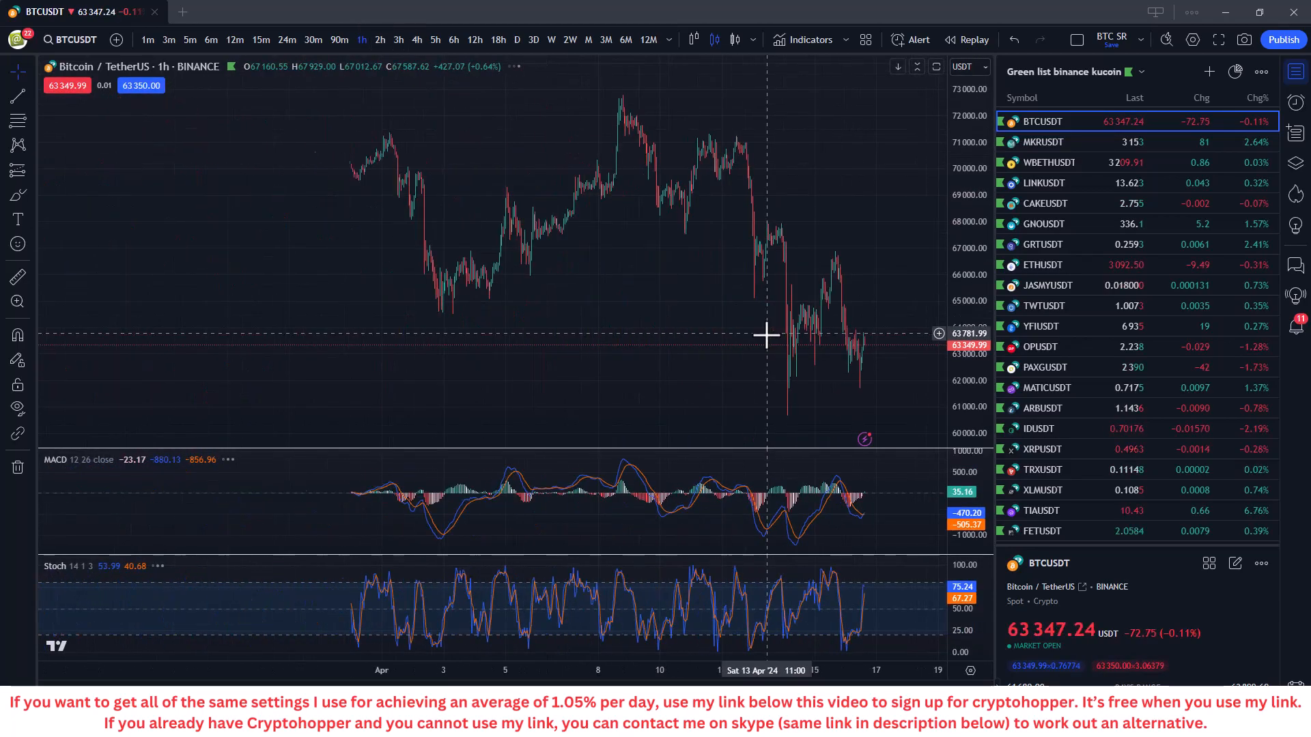
scroll(766, 334, "down", 5)
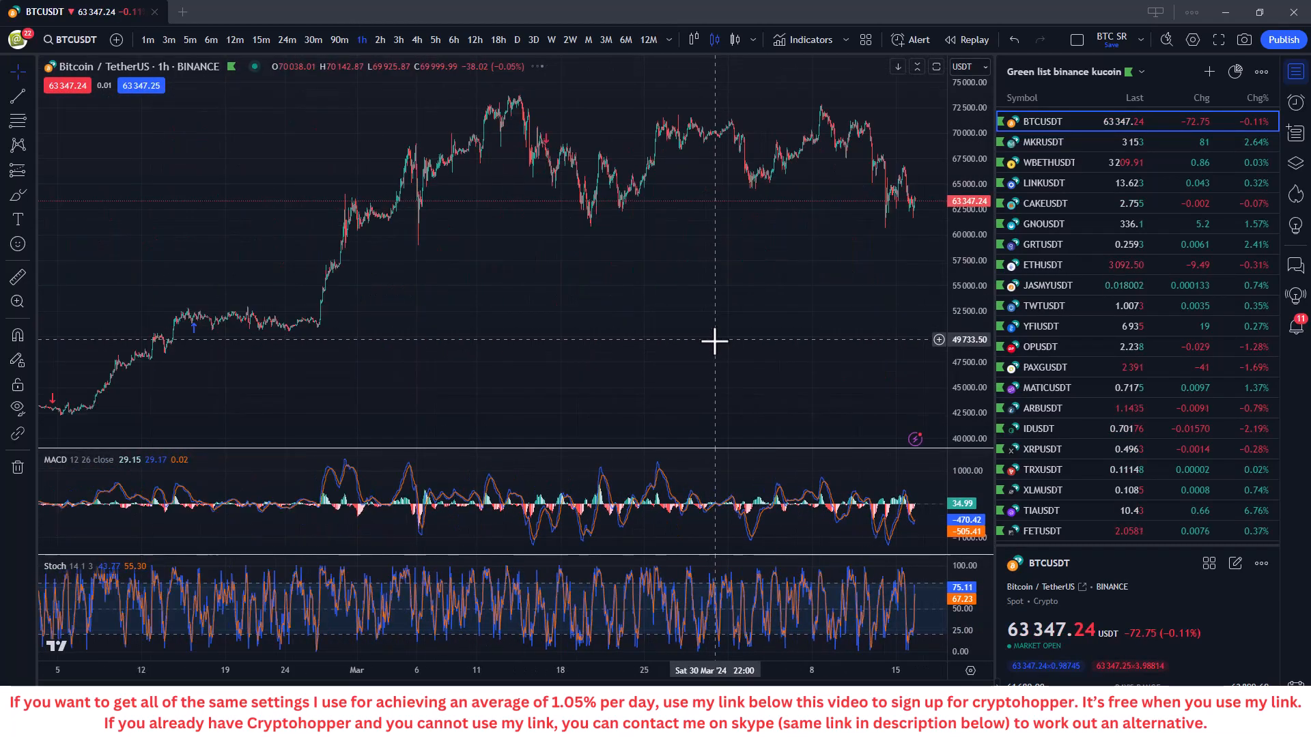
scroll(715, 341, "down", 4)
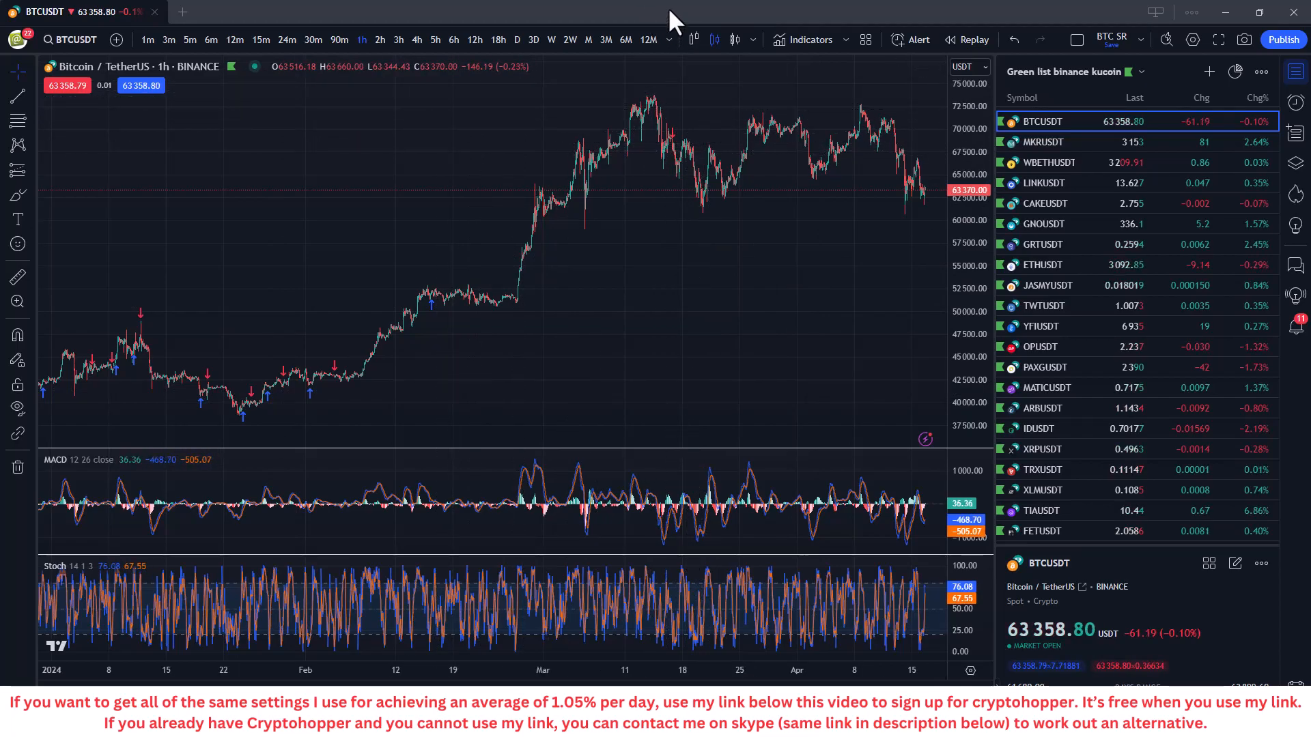
scroll(646, 356, "up", 3)
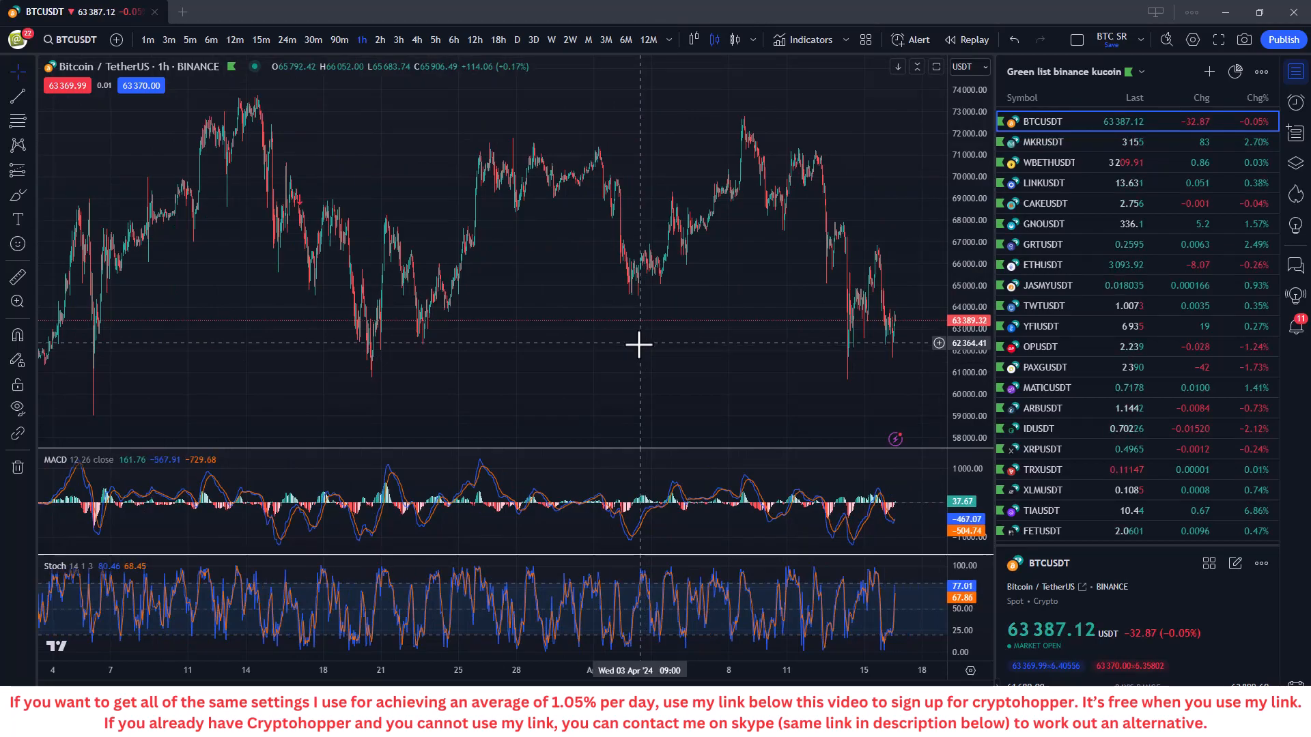
scroll(635, 382, "down", 3)
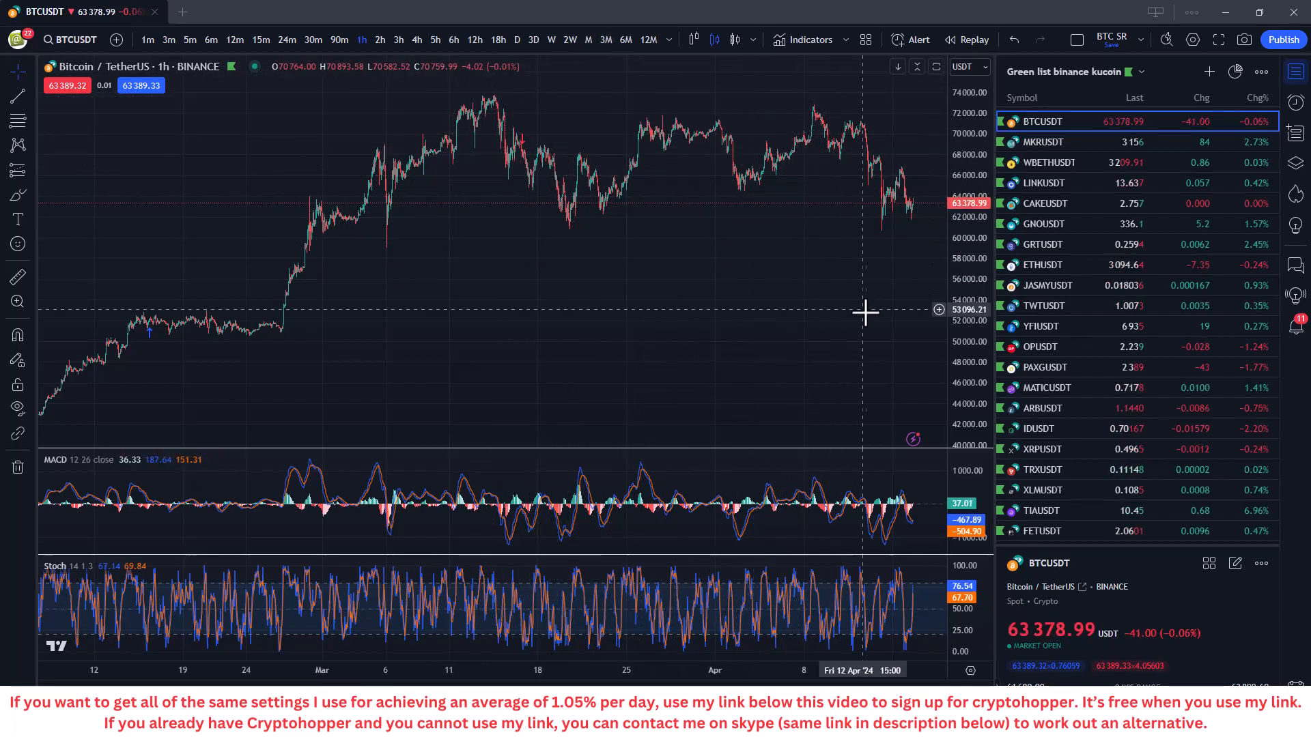
scroll(662, 368, "down", 3)
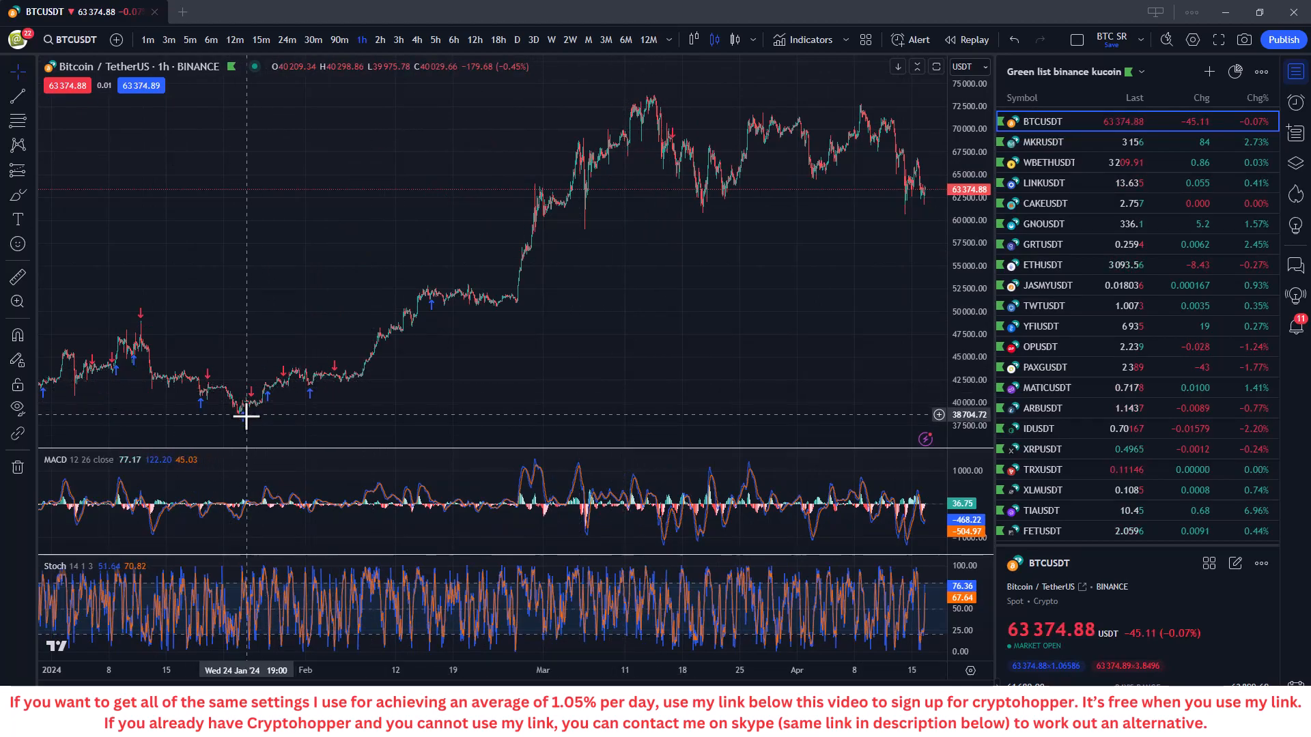
- Return to the Cryptohopper dashboard and review the open positions summary, stats and paper trading sections
left_click_drag(923, 5, 0, 355)
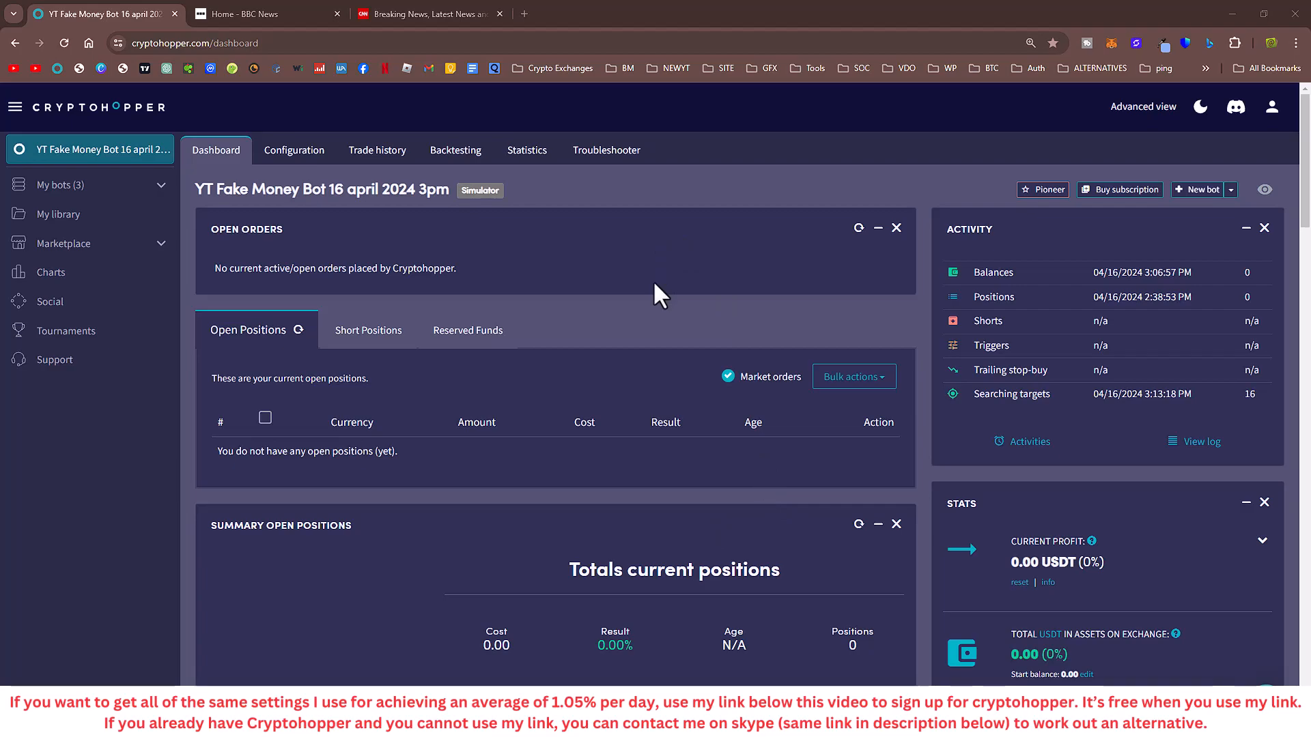
scroll(680, 304, "down", 4)
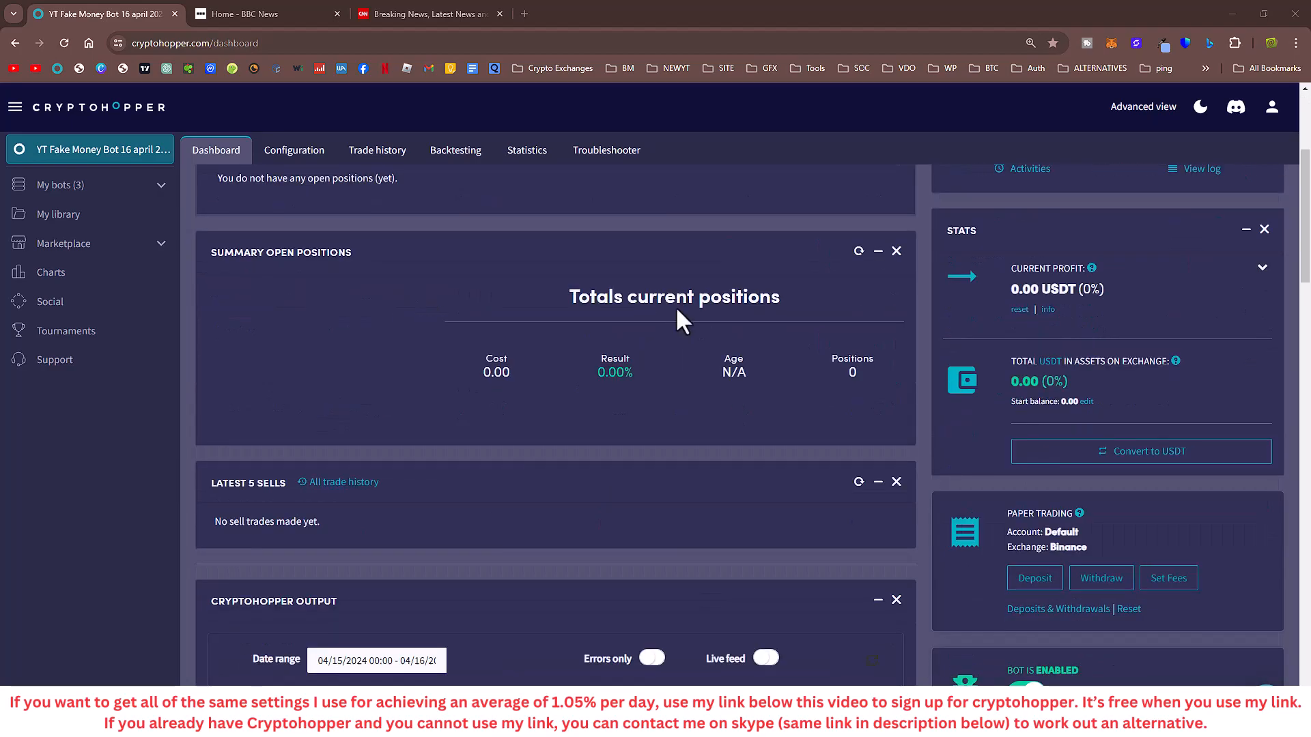
scroll(628, 439, "down", 5)
scroll(769, 603, "up", 6)
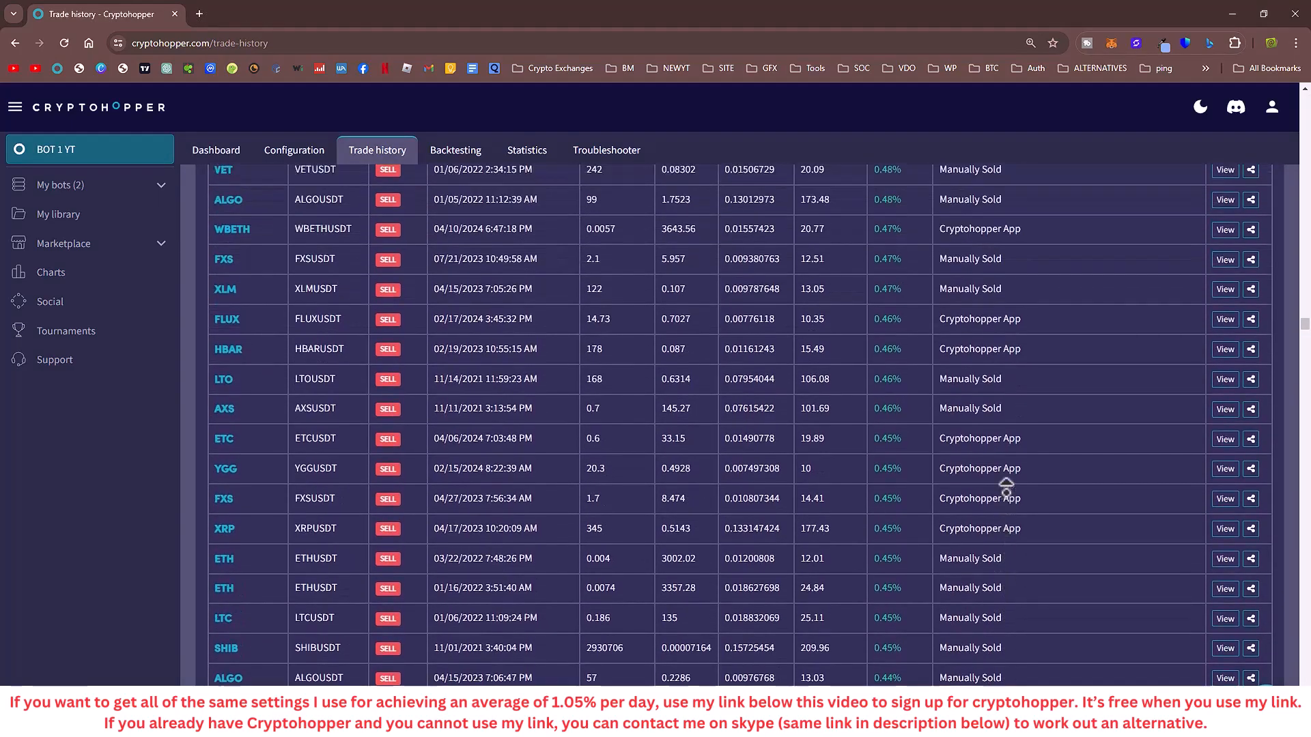
- Examine the results in BOT 1 YT's trade history, going up to the most profitable sells
scroll(1006, 488, "up", 12)
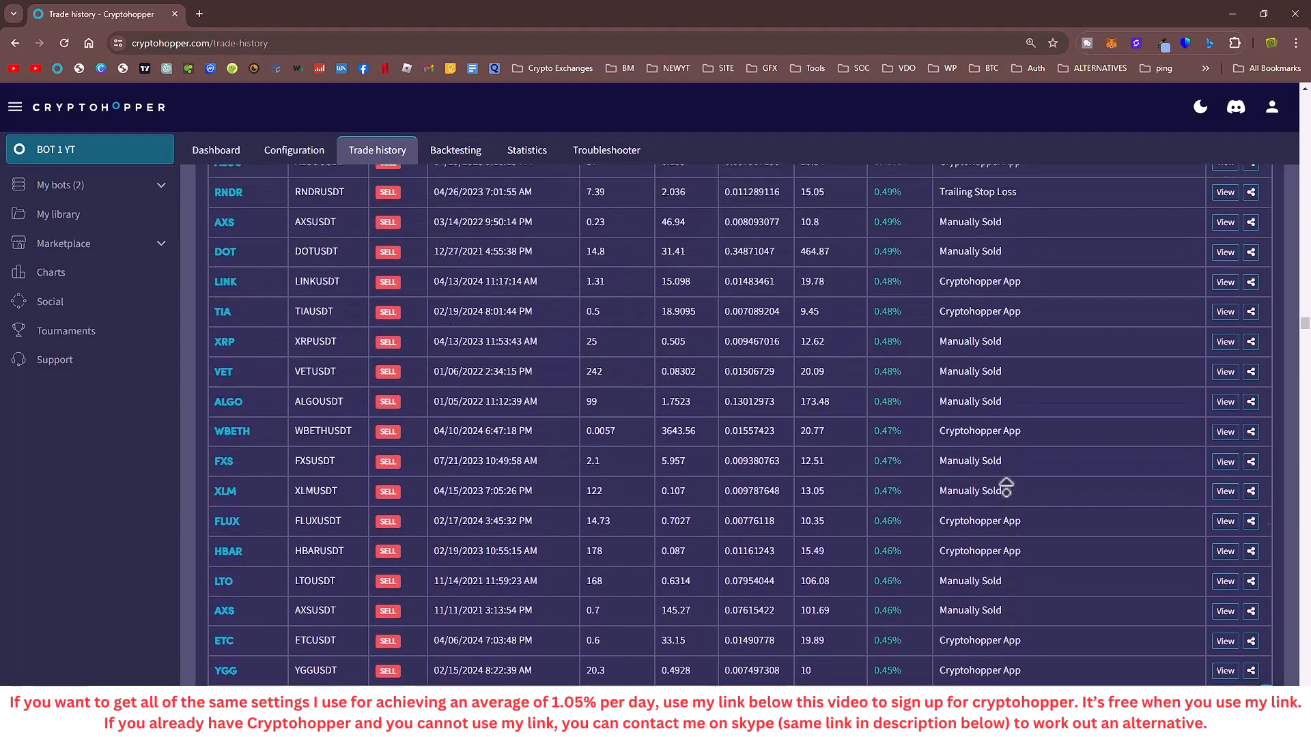
scroll(1006, 488, "up", 12)
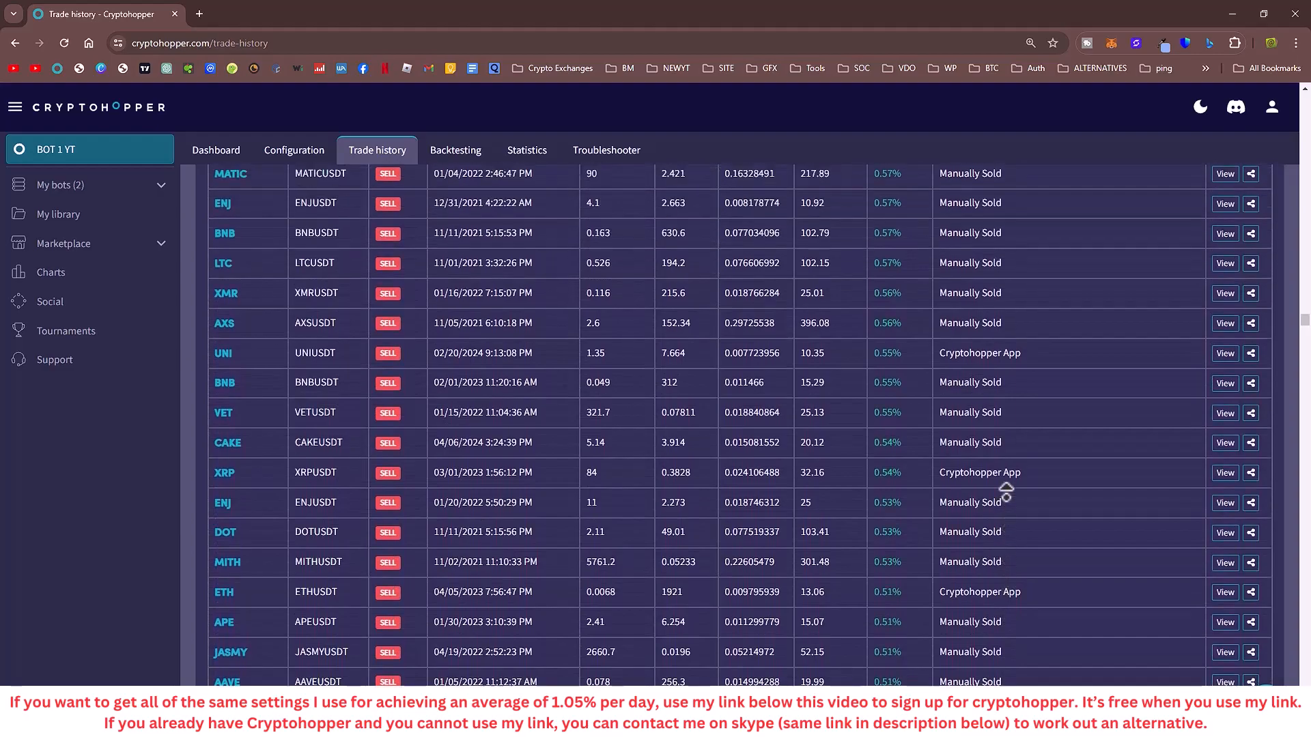
scroll(1006, 487, "up", 12)
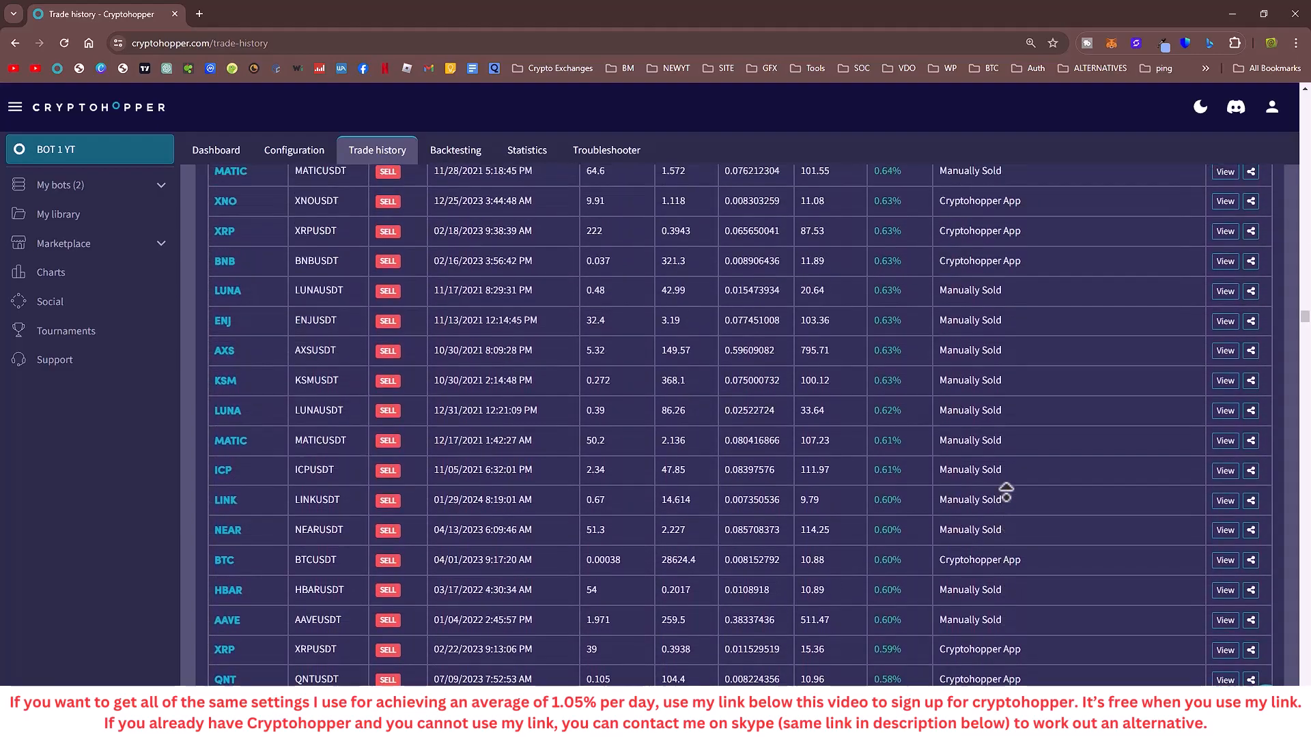
scroll(1006, 487, "up", 12)
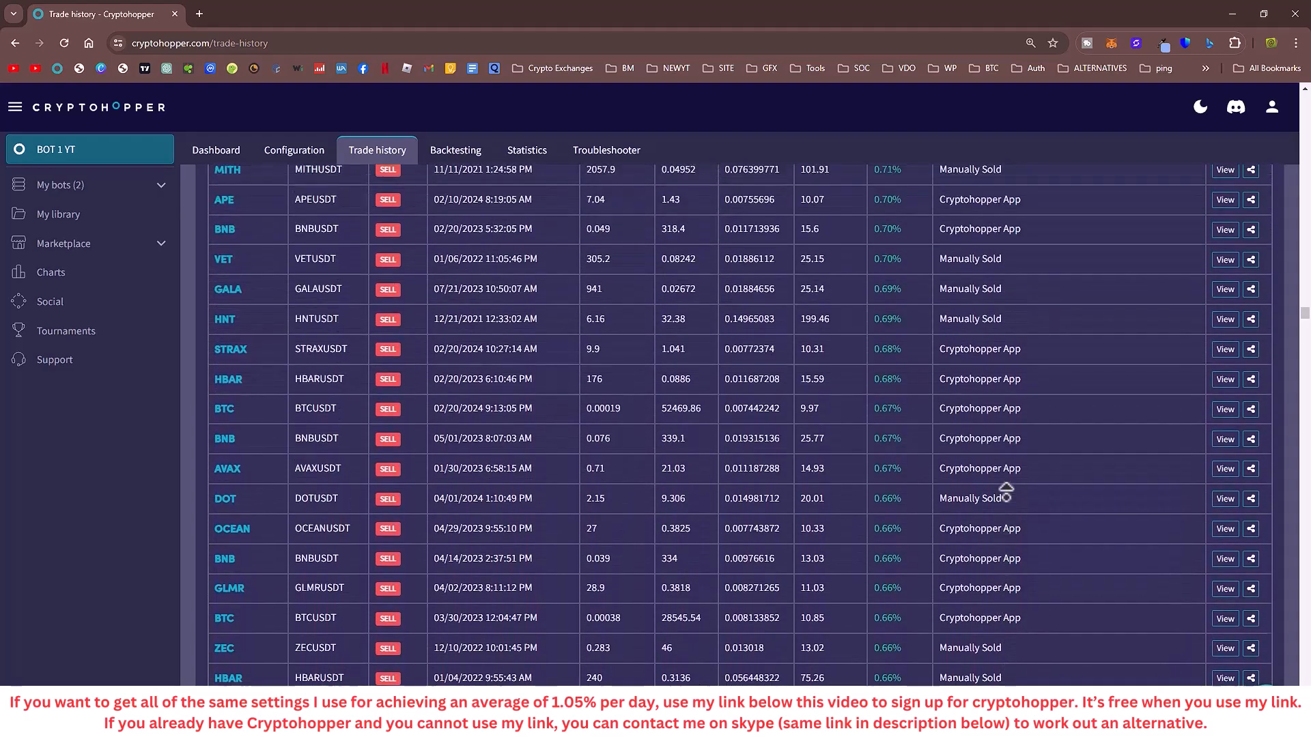
scroll(1006, 492, "up", 12)
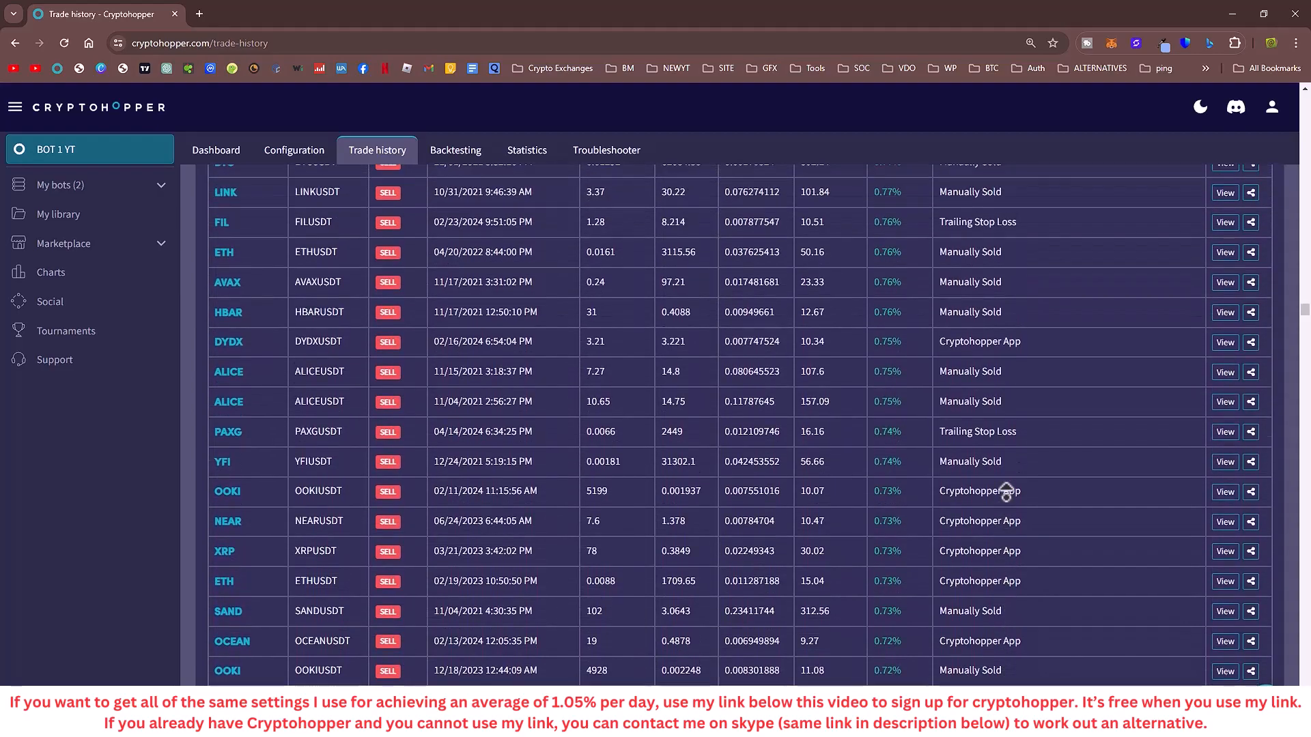
scroll(1007, 492, "up", 12)
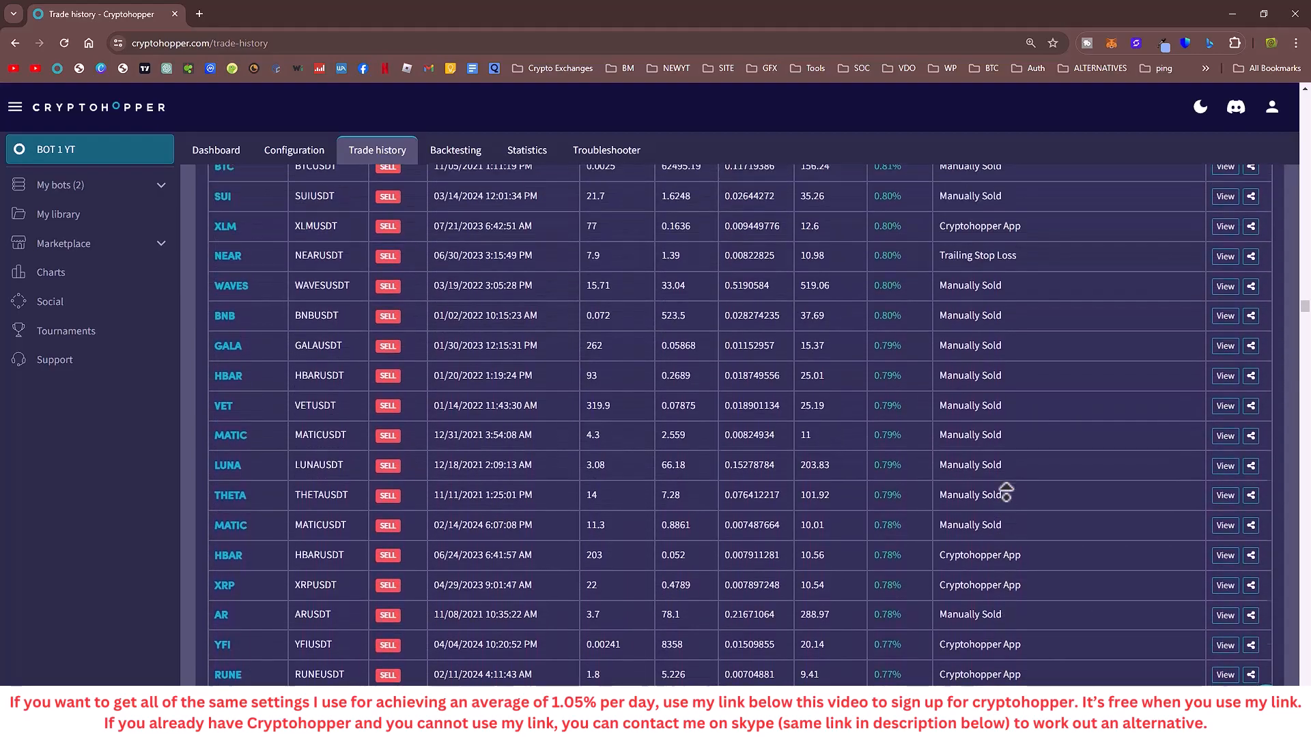
scroll(1007, 492, "up", 9)
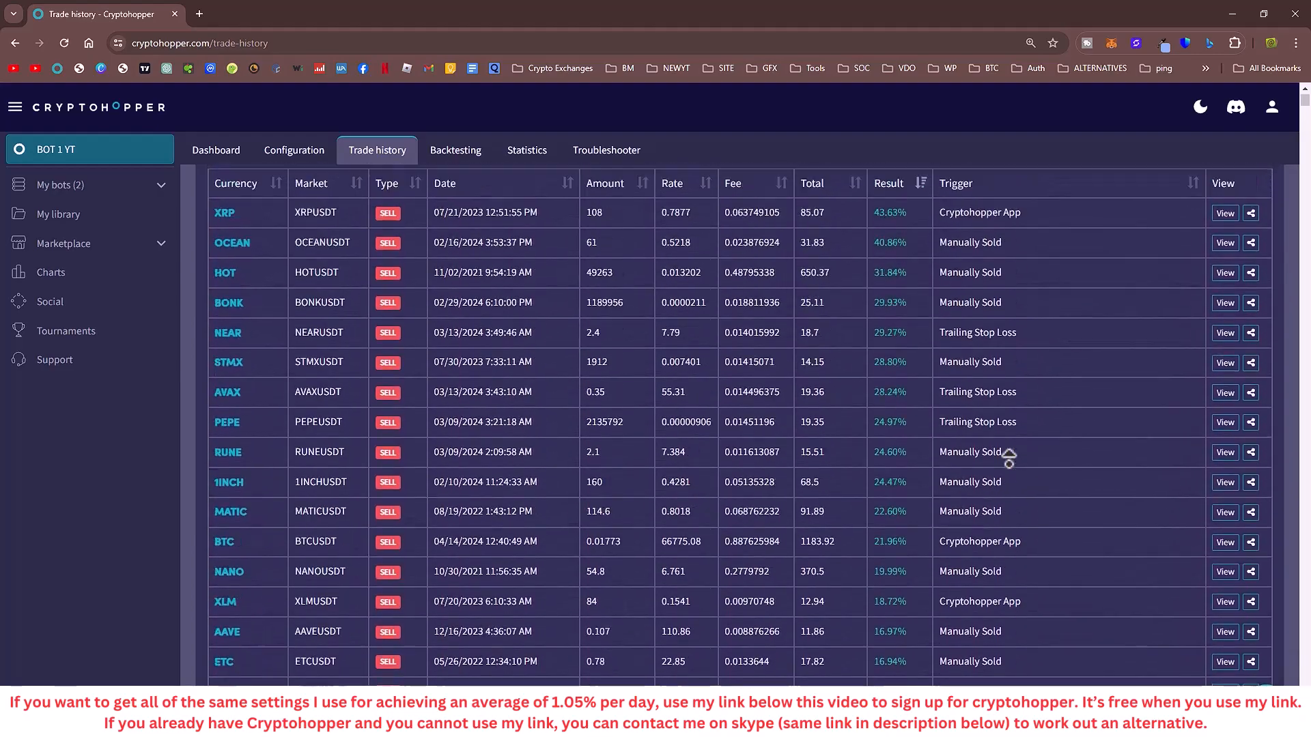
middle_click(1055, 403)
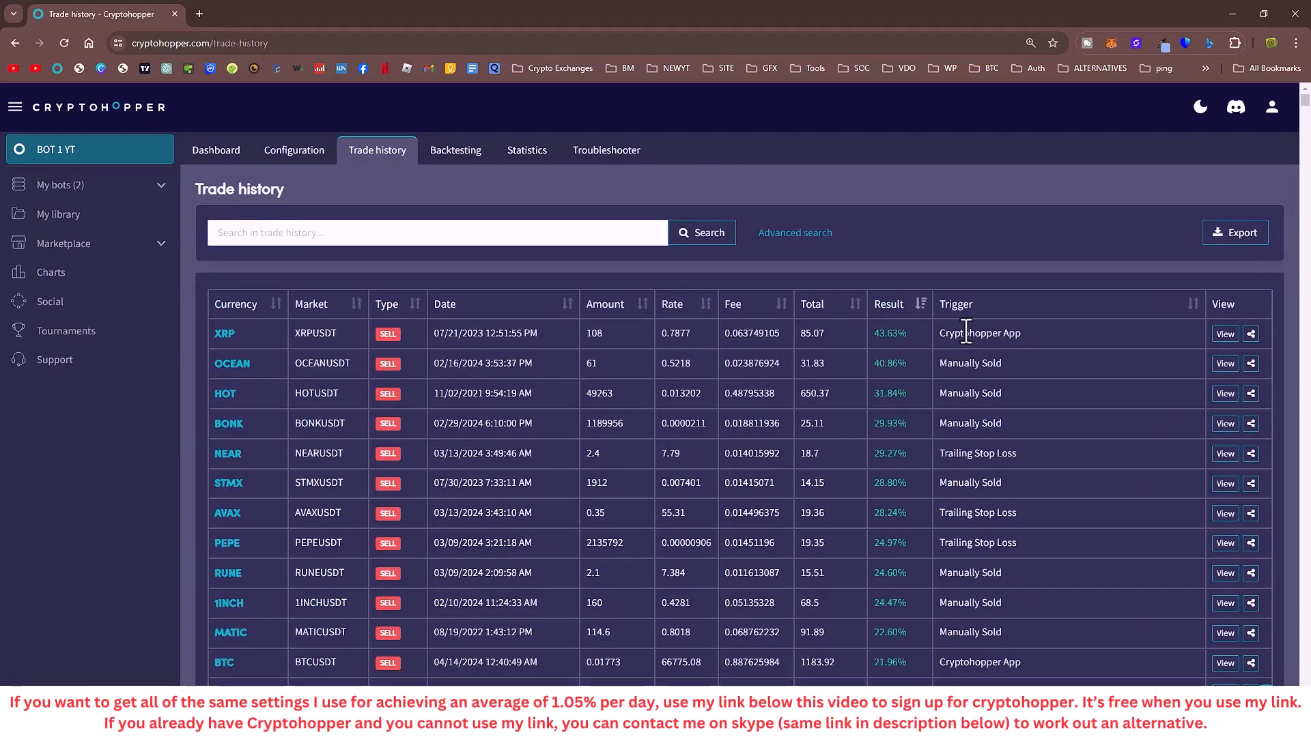
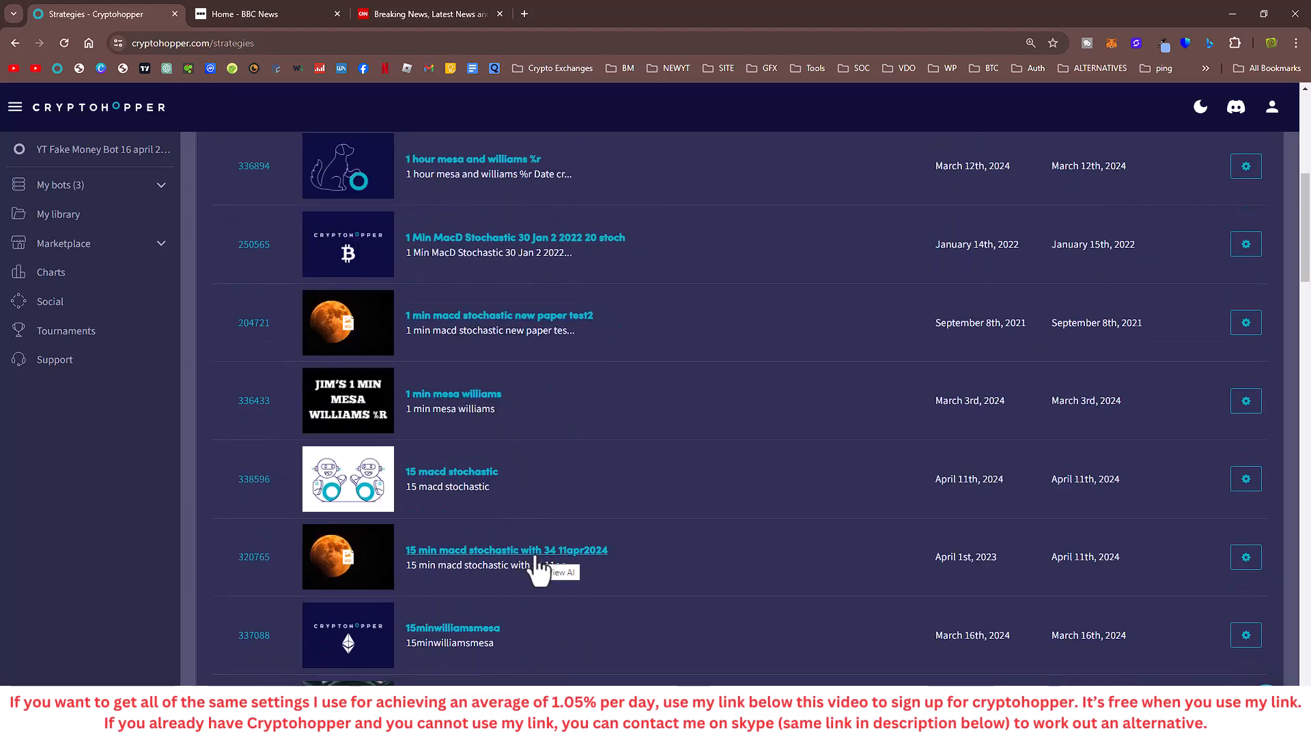
- Open the "1hr MACD Stochastic Jan 2 2022 34" strategy for editing and view its Stochastic indicator settings
scroll(536, 569, "down", 3)
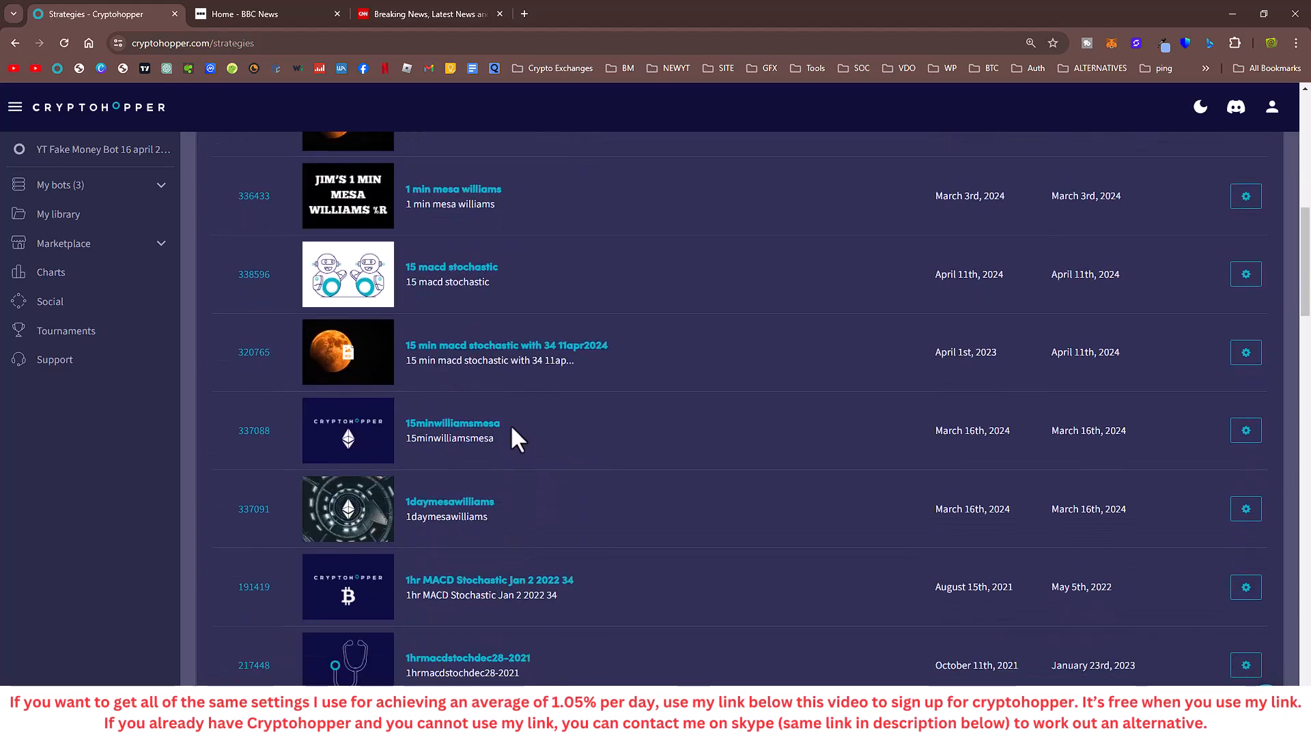
scroll(529, 495, "down", 3)
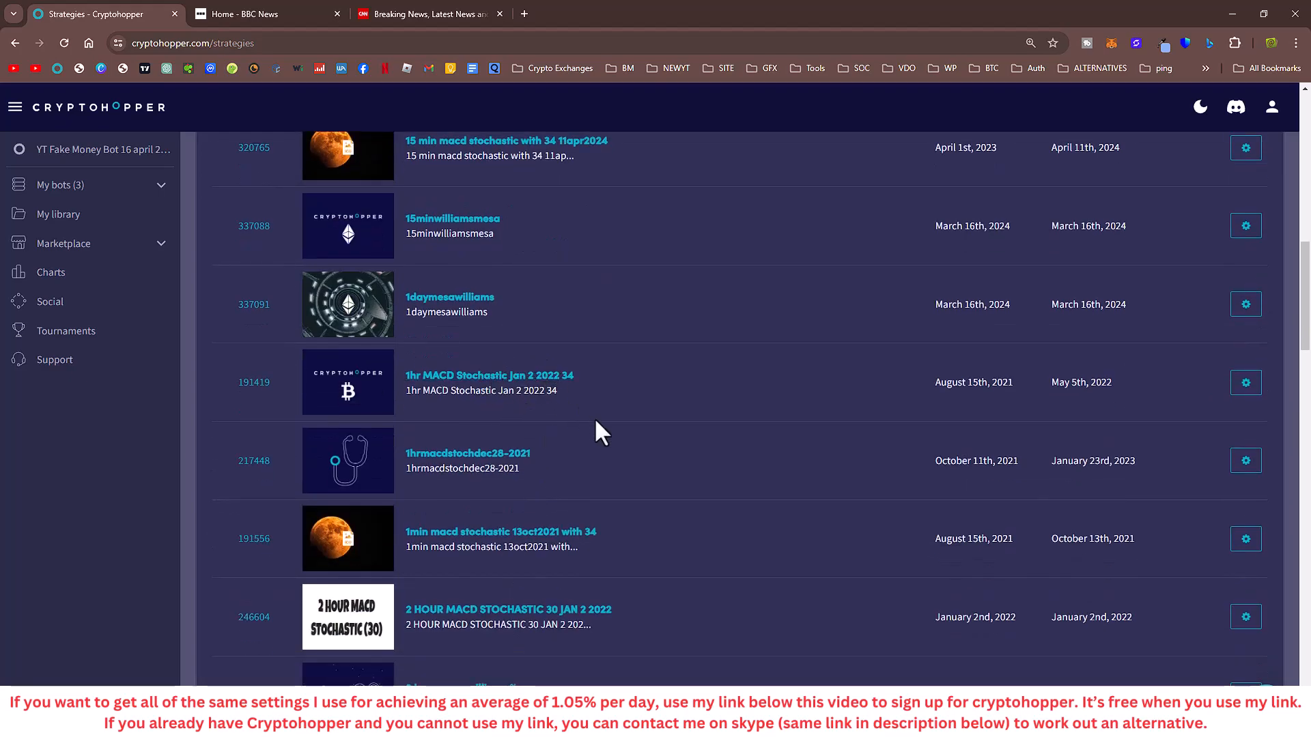
scroll(595, 421, "down", 2)
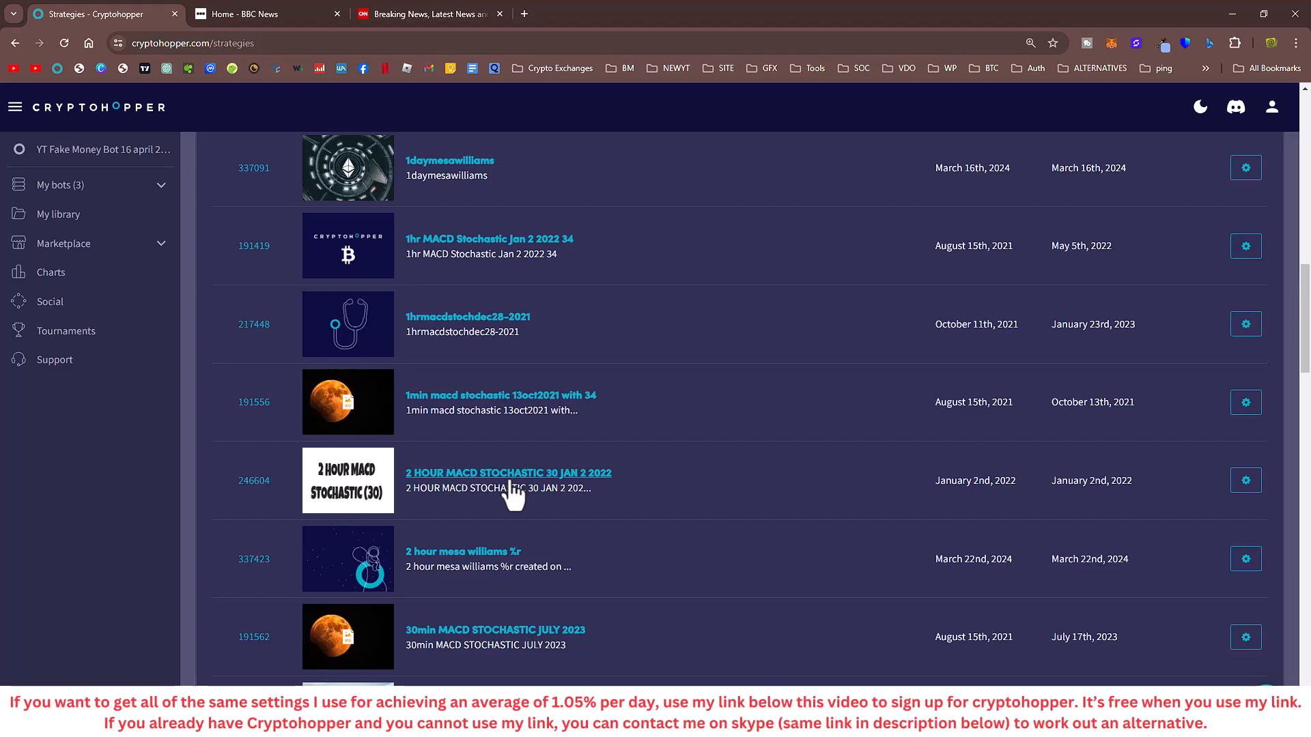
scroll(507, 345, "up", 2)
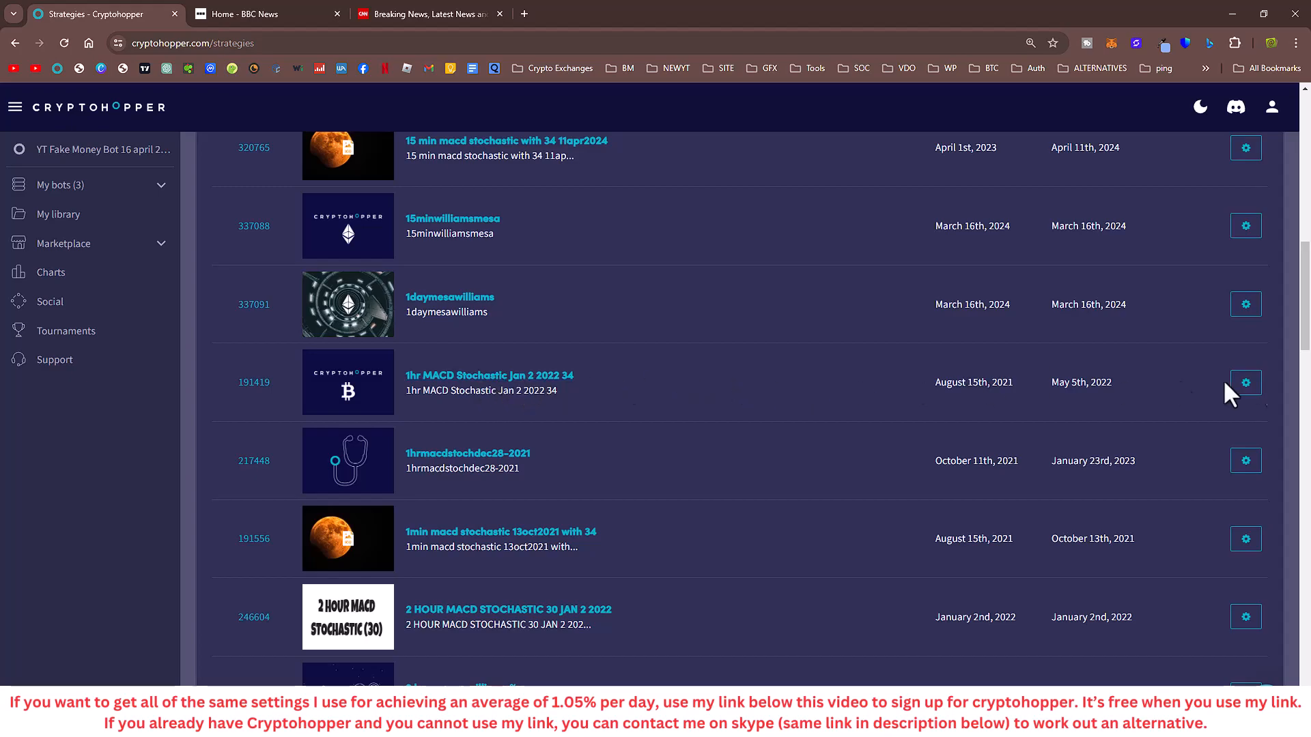
left_click(1245, 384)
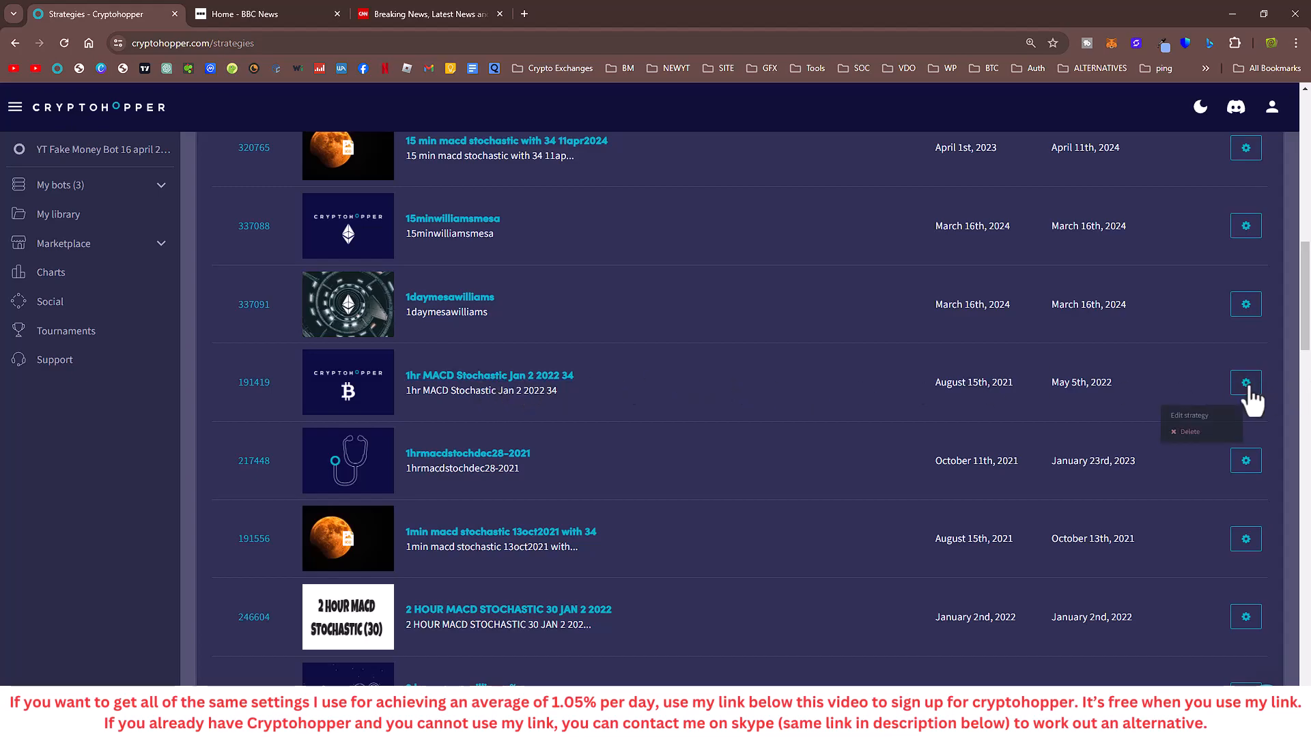
left_click(1175, 414)
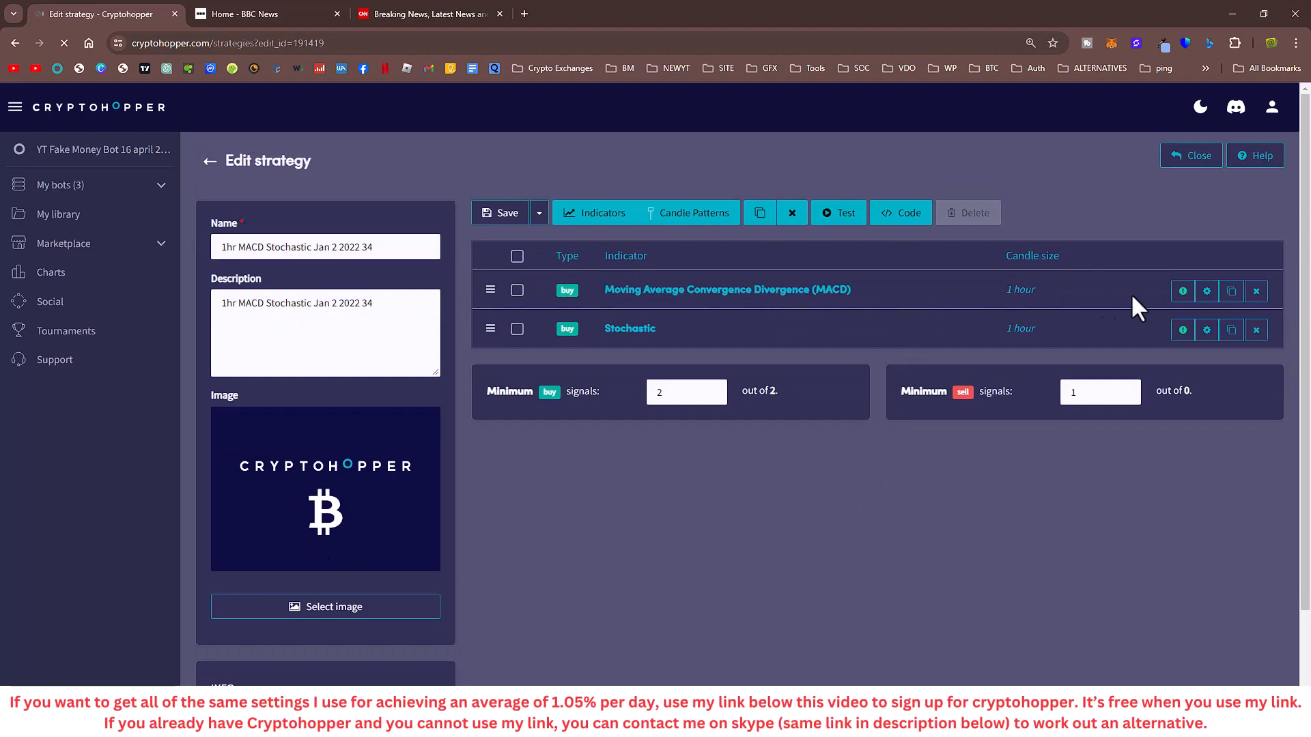
left_click(1207, 330)
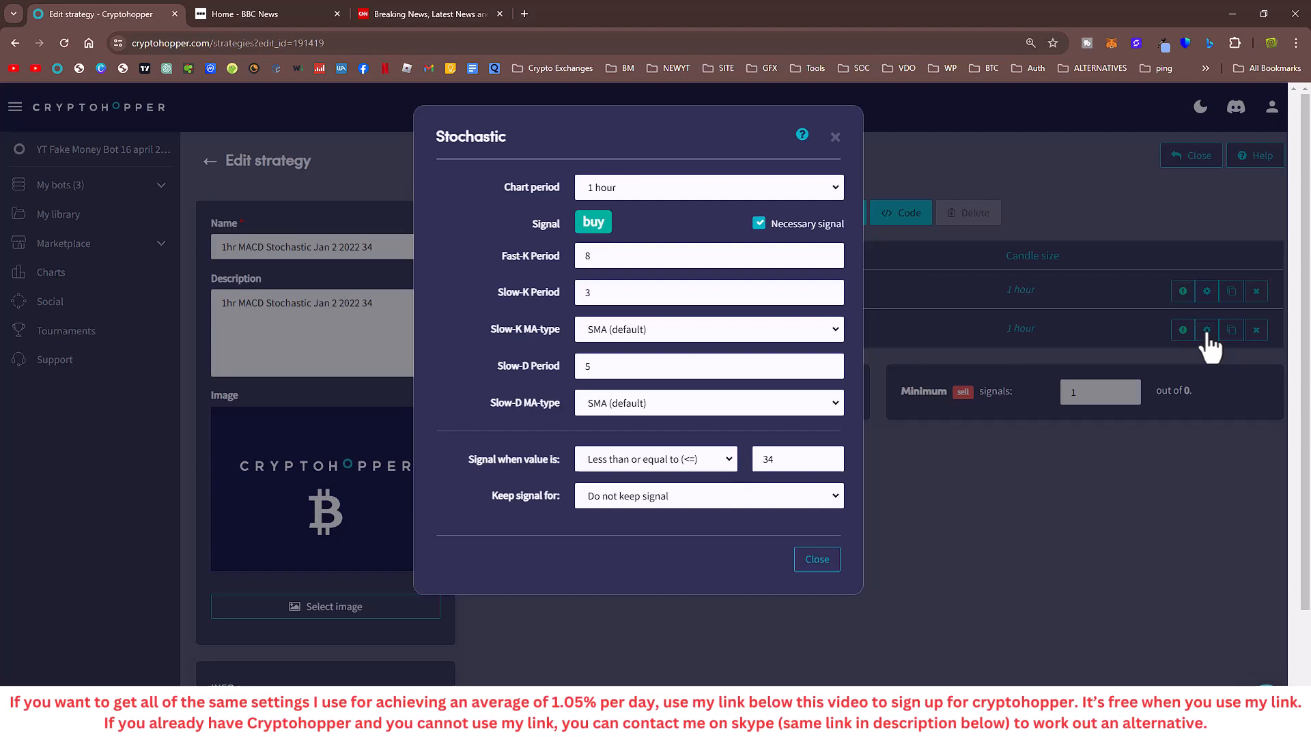
left_click(1206, 329)
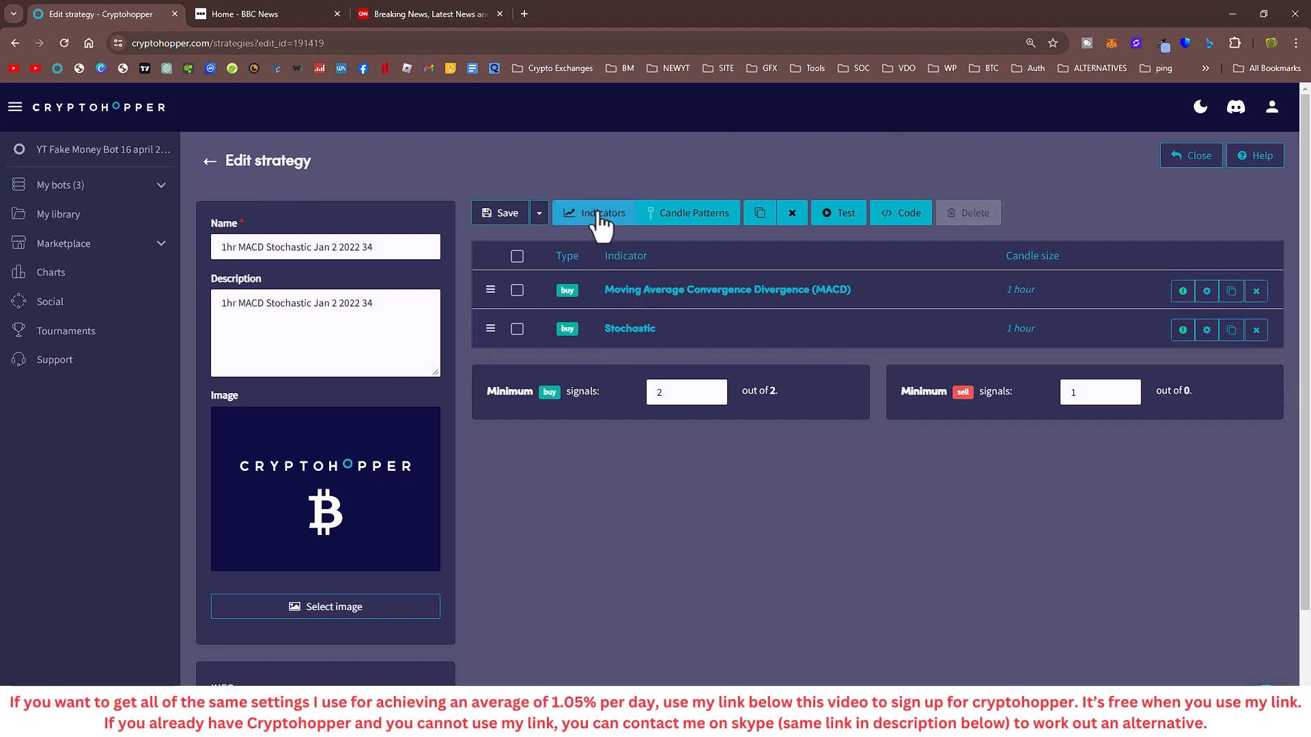
- Rename the strategy as "1hr MACD Stochastic Jan 2 2022 34 yt 3.30pm 16apr"
left_click_drag(220, 253, 405, 254)
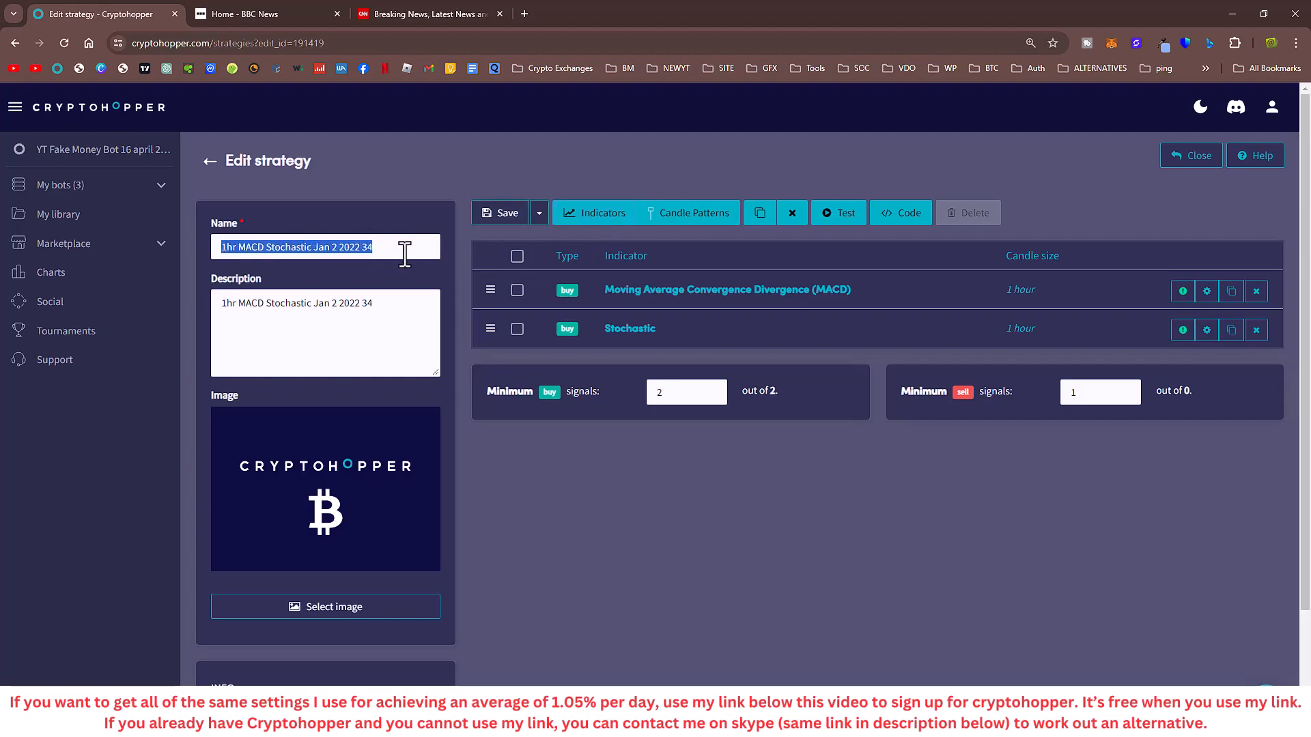
left_click(405, 253)
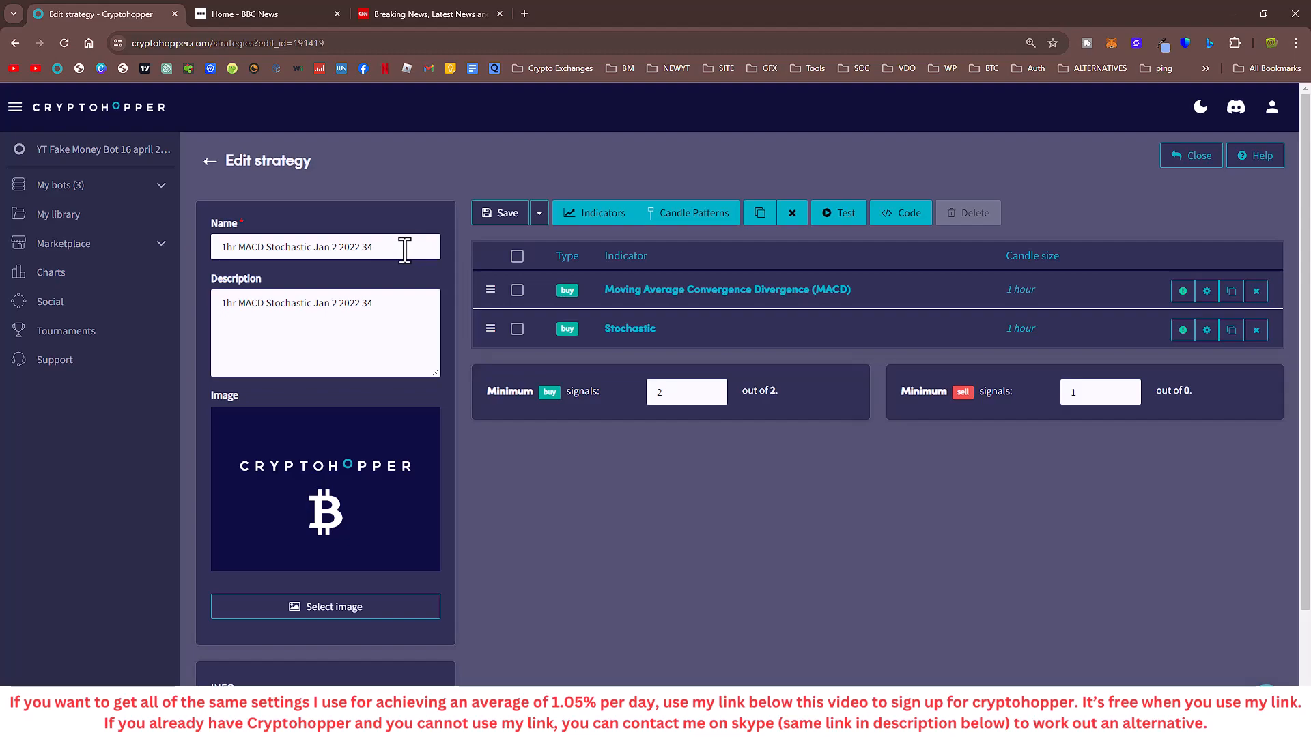
type("yt")
key("super")
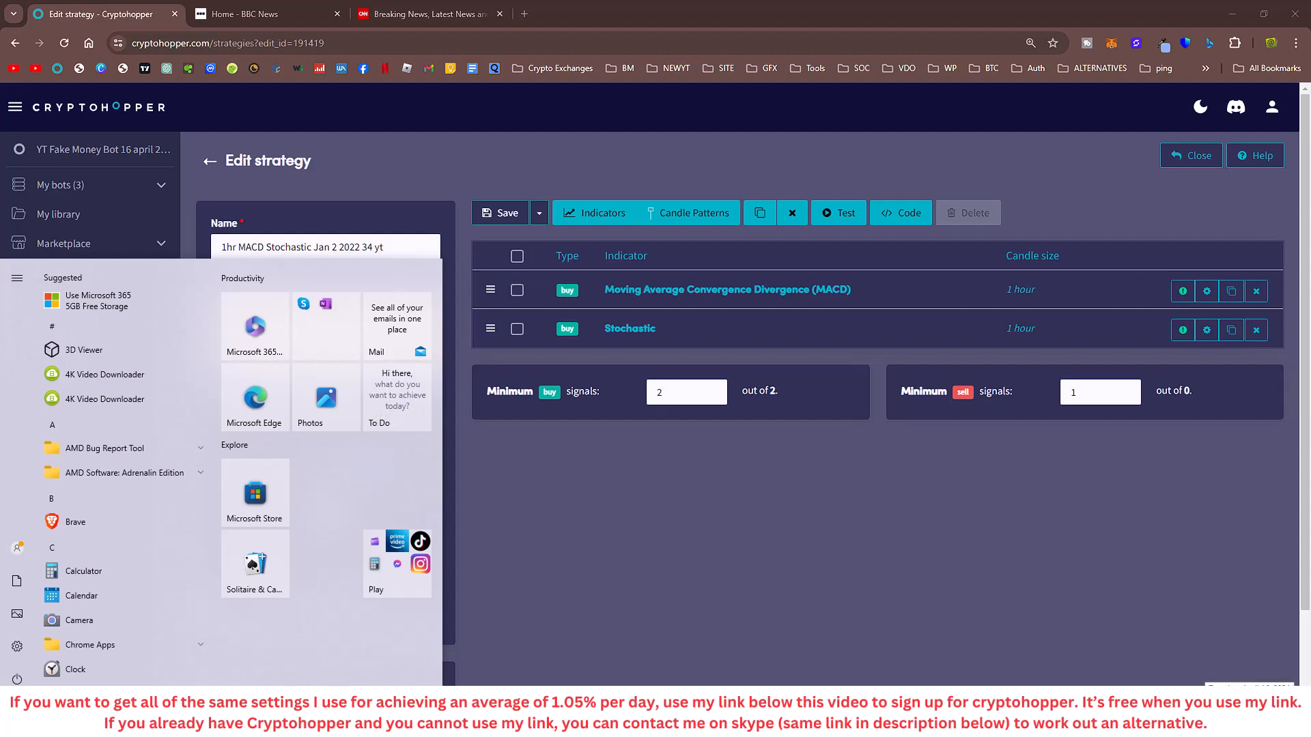
left_click(840, 498)
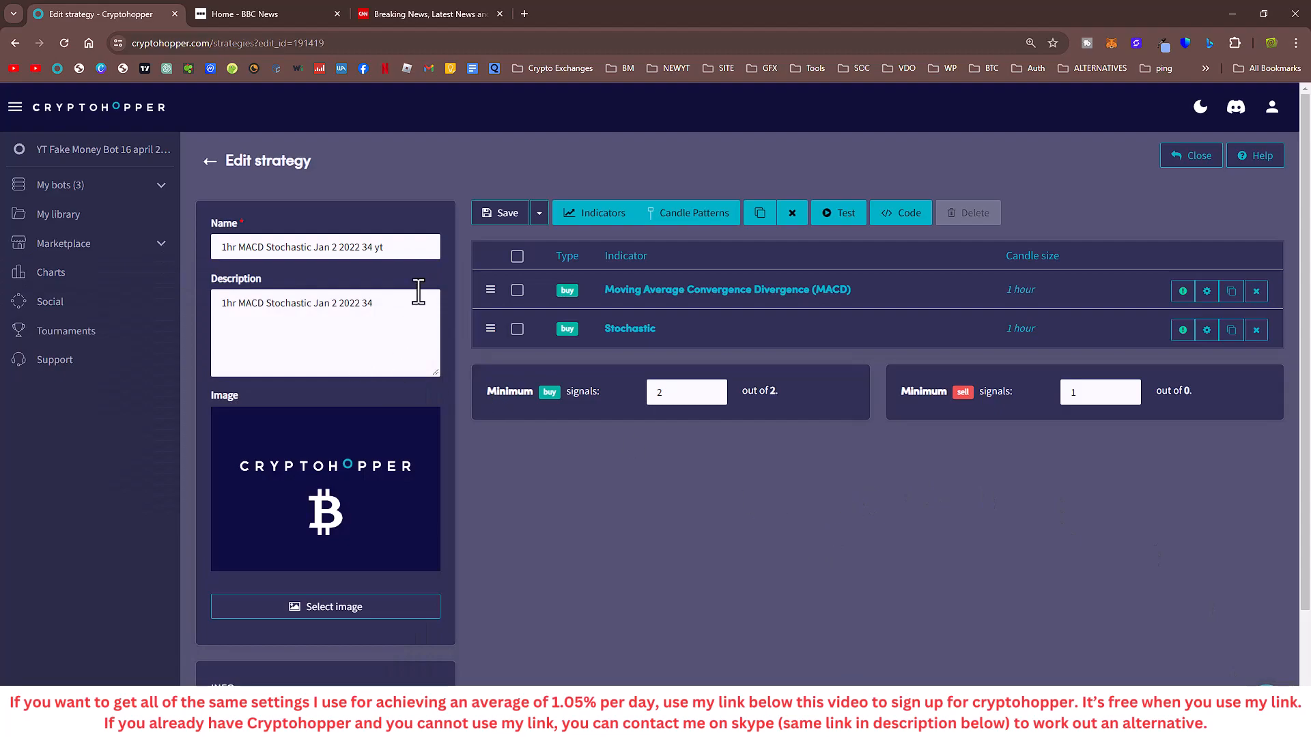
left_click(423, 250)
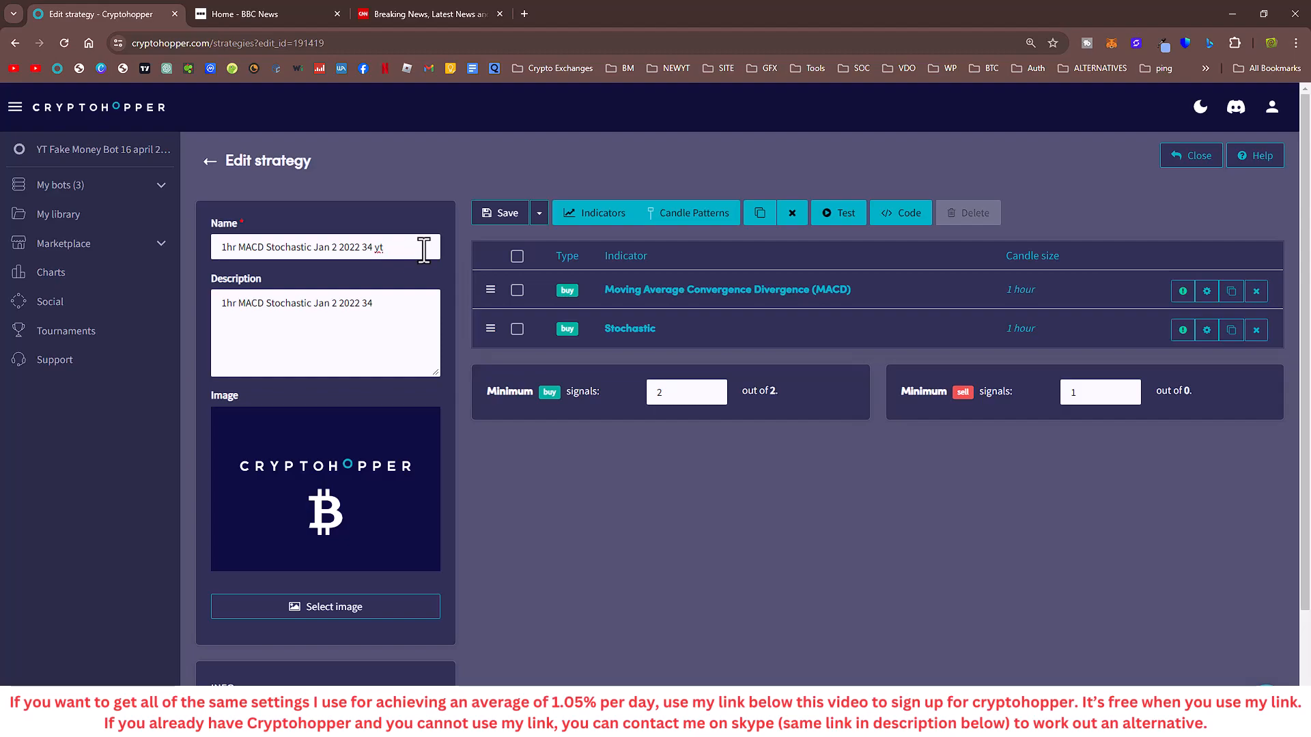
type("3.15")
key("BackSpace")
type("230pm 16apr")
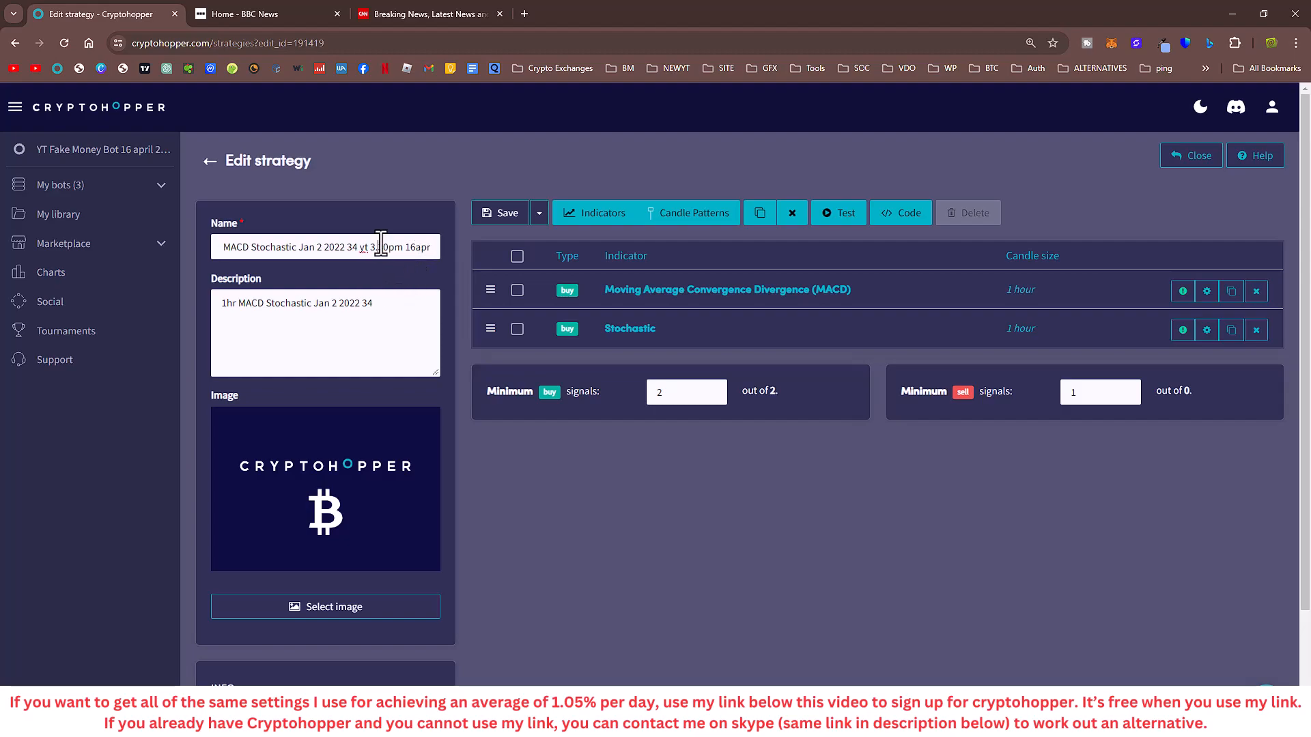
- Replace the description with the strategy's name followed by "for youtube test strategy on paper trading bot", and save the strategy
triple_click(381, 243)
right_click(381, 244)
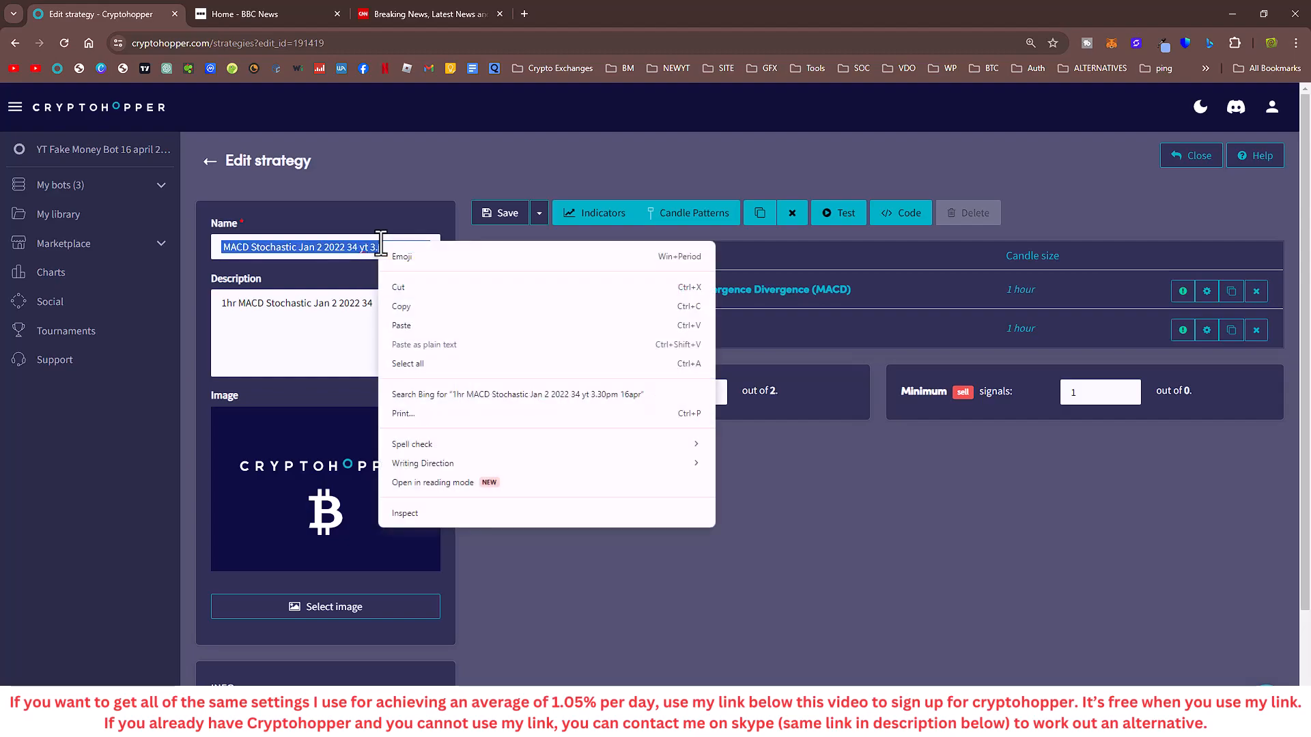
left_click(444, 306)
triple_click(391, 304)
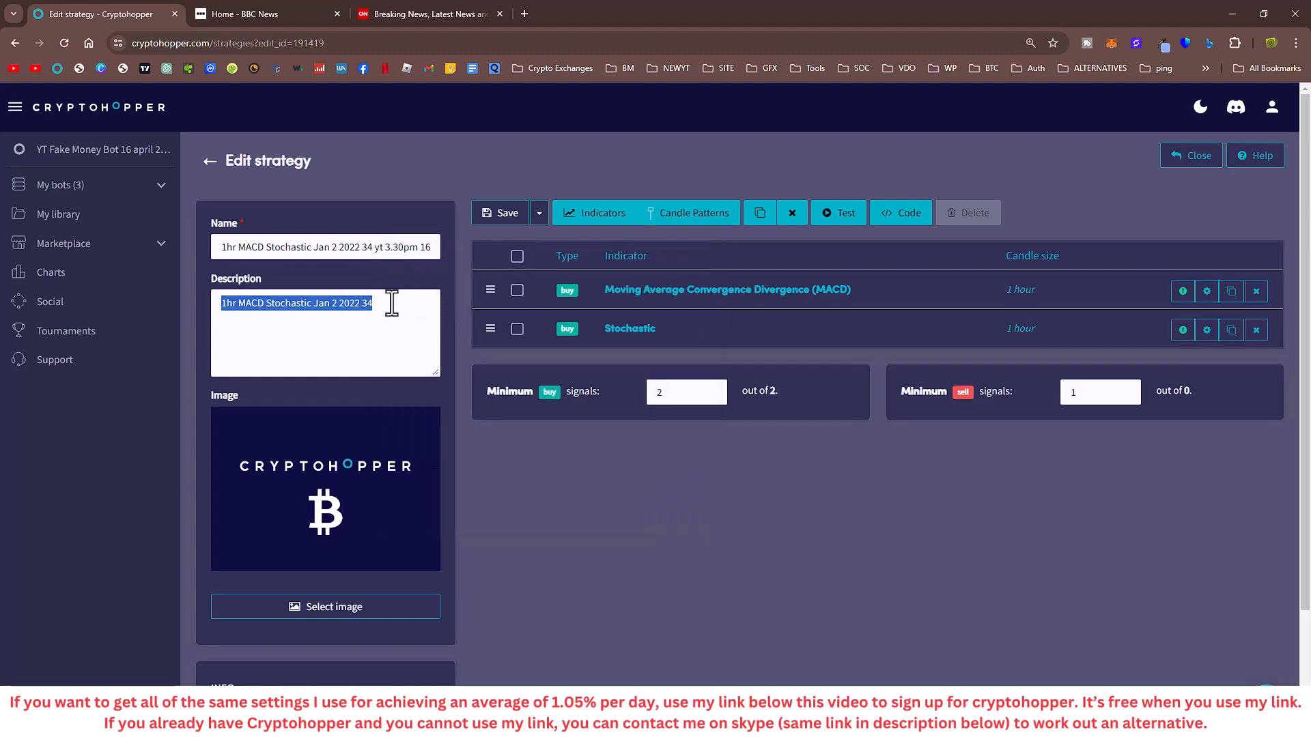
key("ctrl+v")
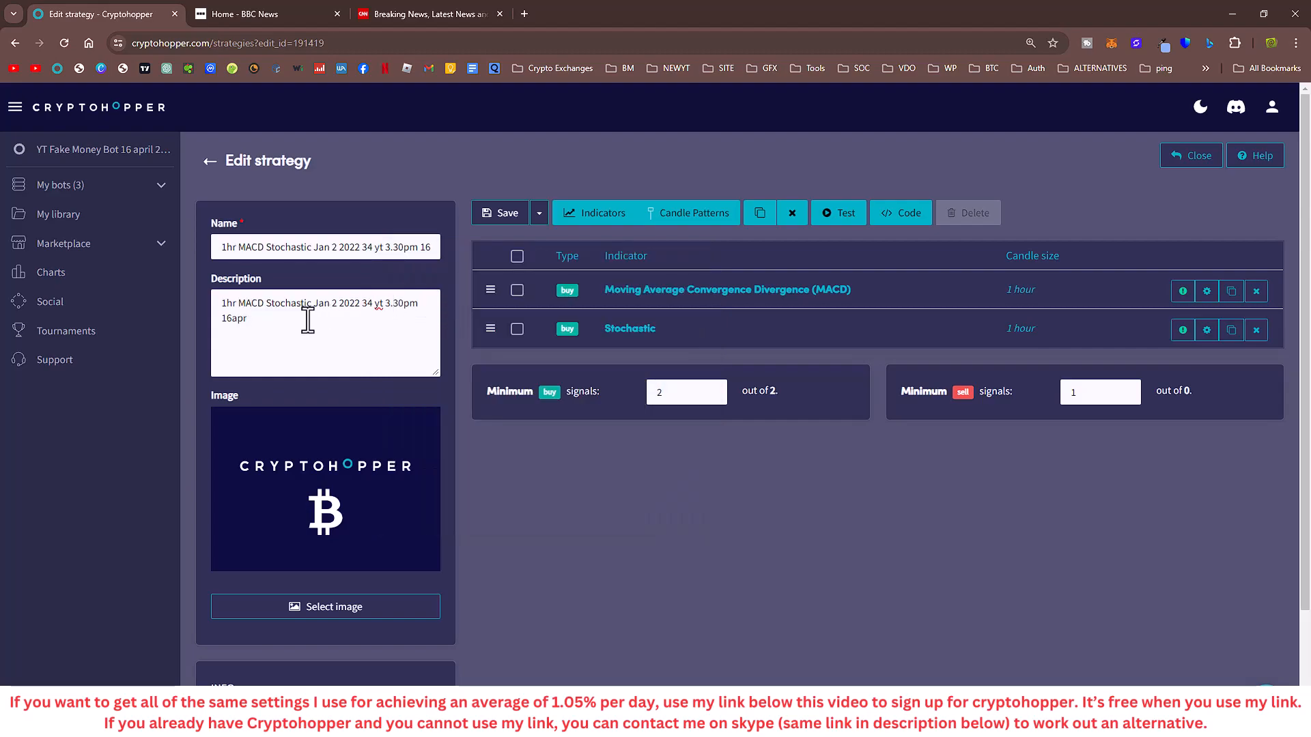
type("for youtube test strategy on paper tradin")
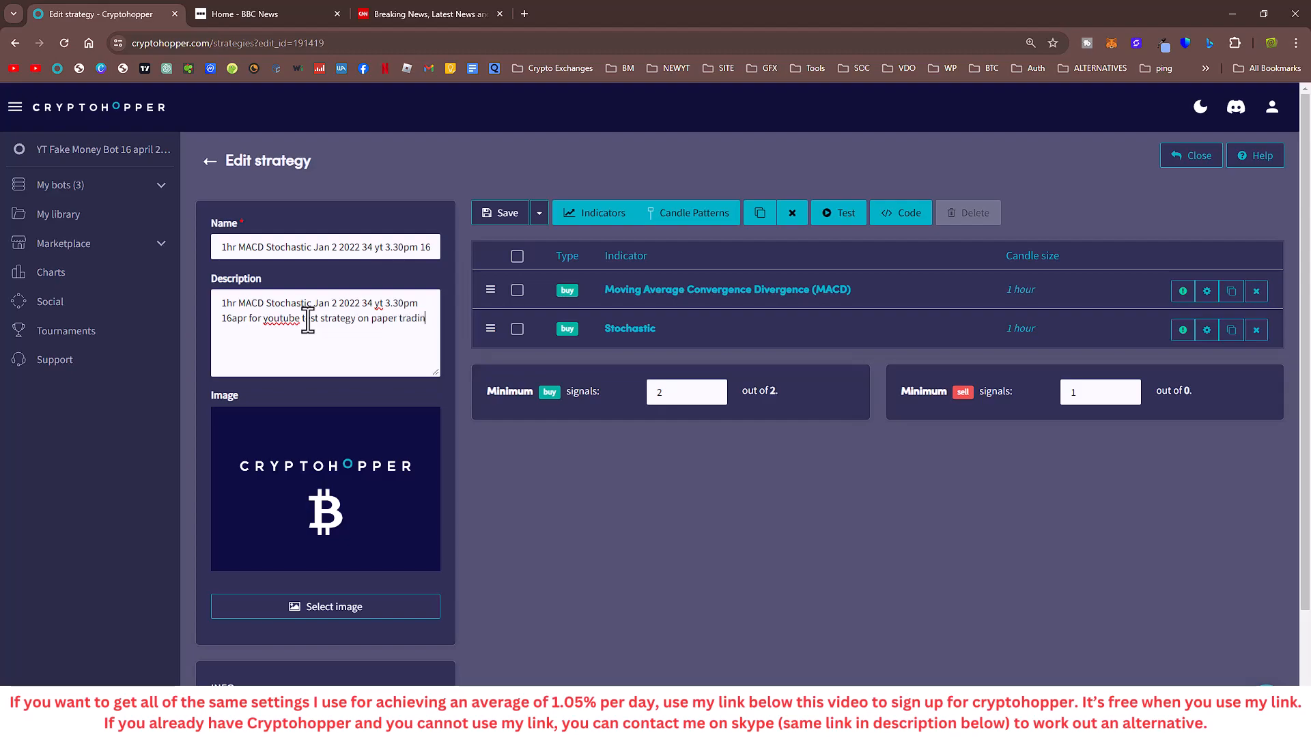
type("g bot")
left_click(502, 223)
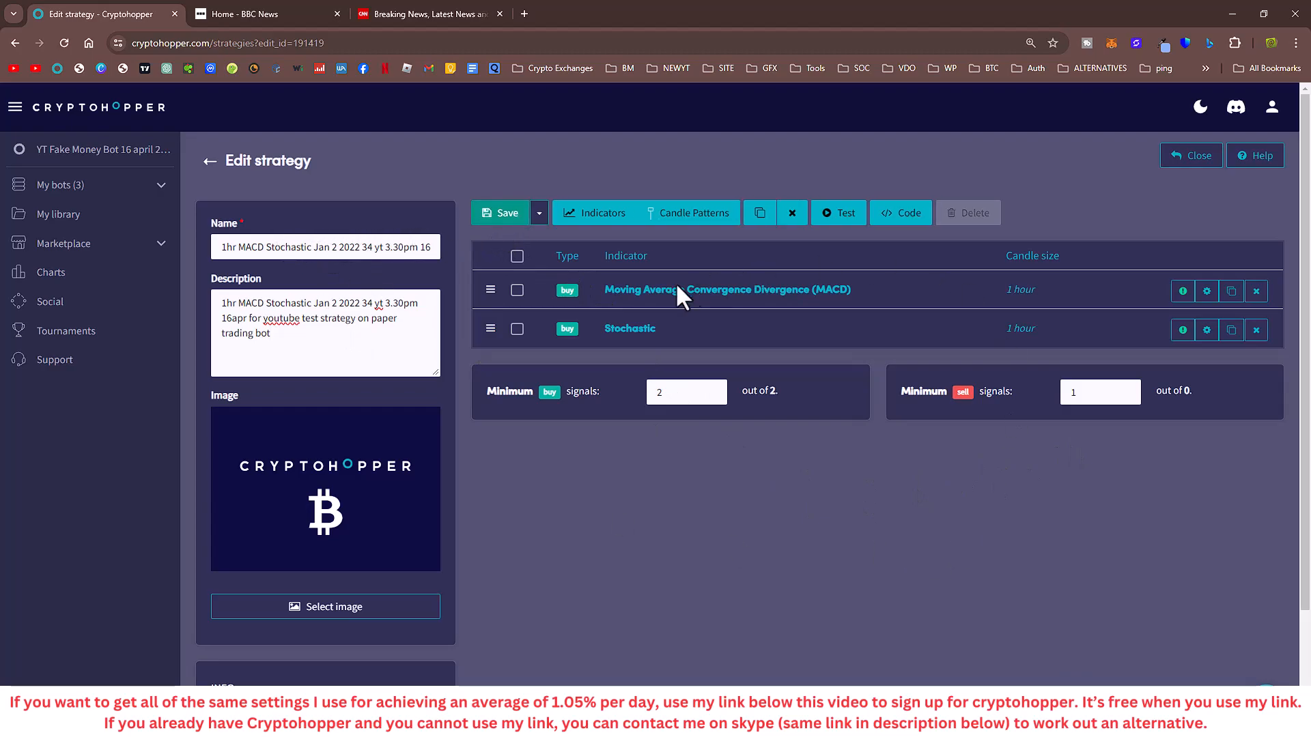
- Search the available indicators for "stochastic" and close the list without adding any
left_click(610, 219)
left_click(513, 184)
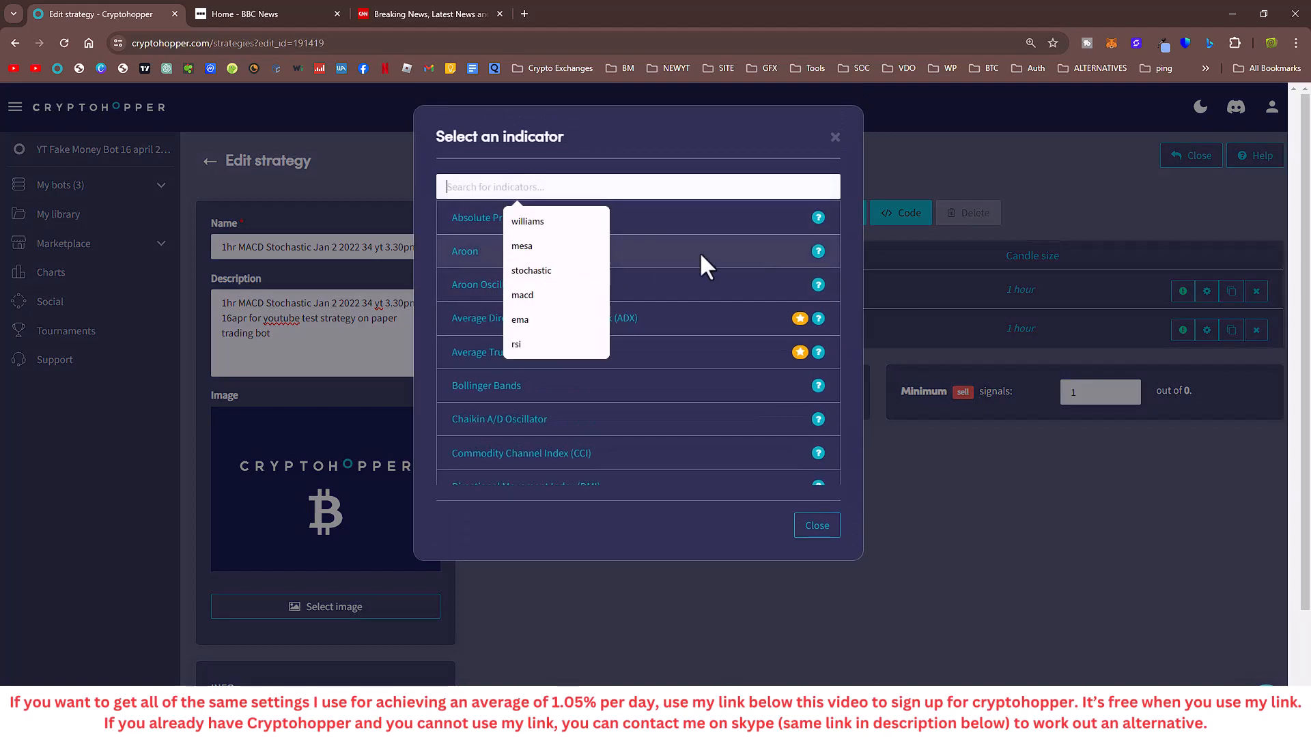
left_click(814, 534)
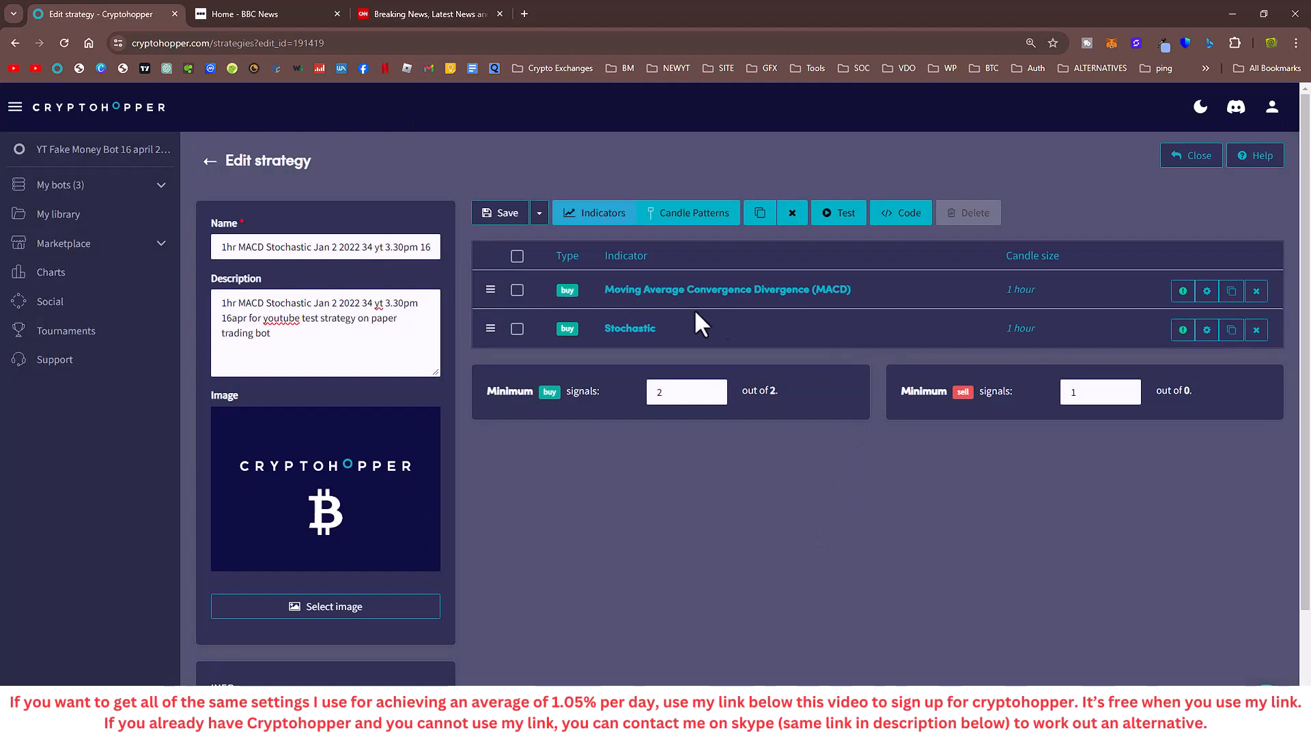
left_click(593, 218)
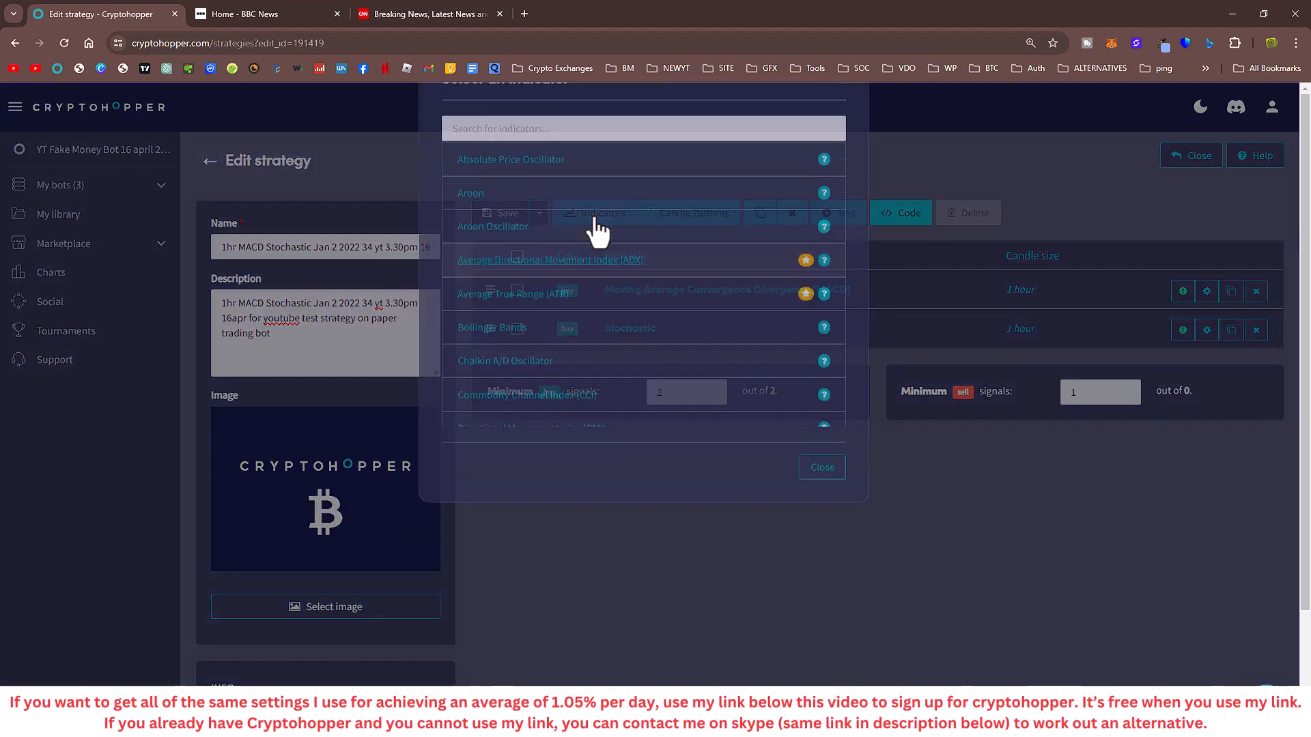
left_click(546, 188)
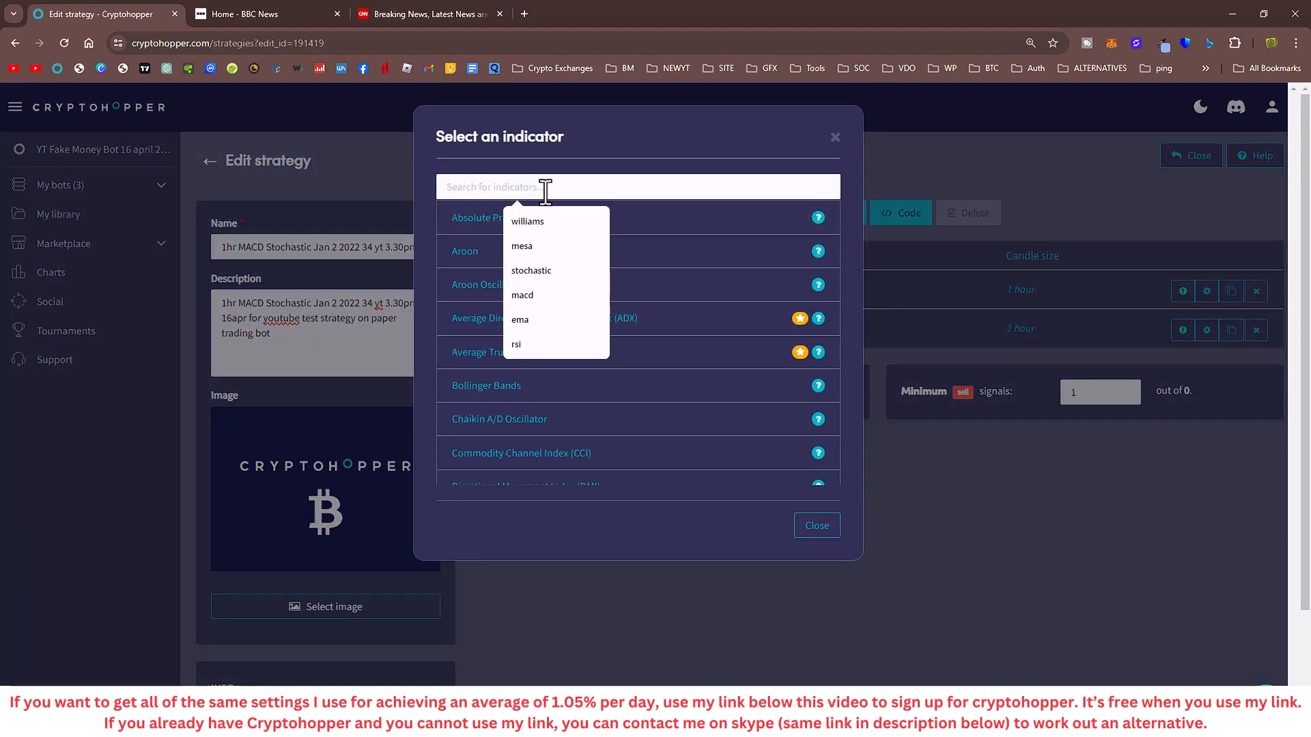
type("stochast")
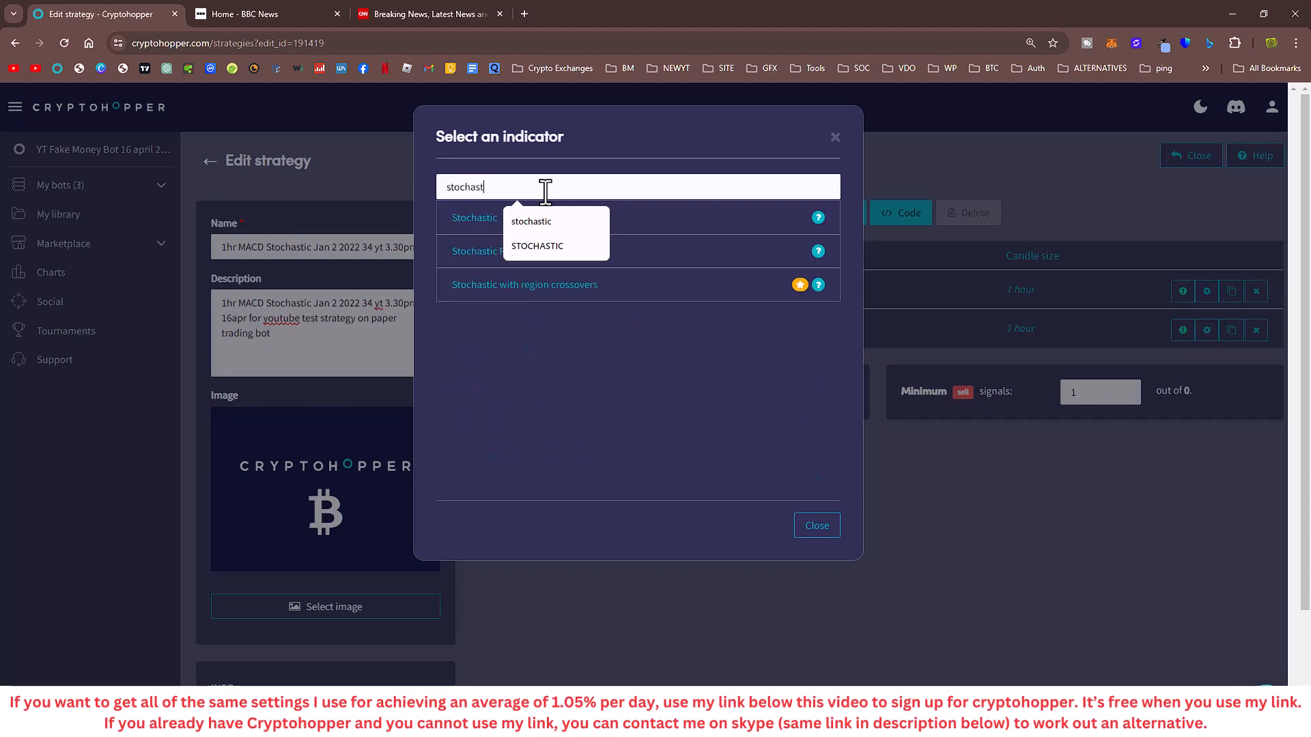
type("ic")
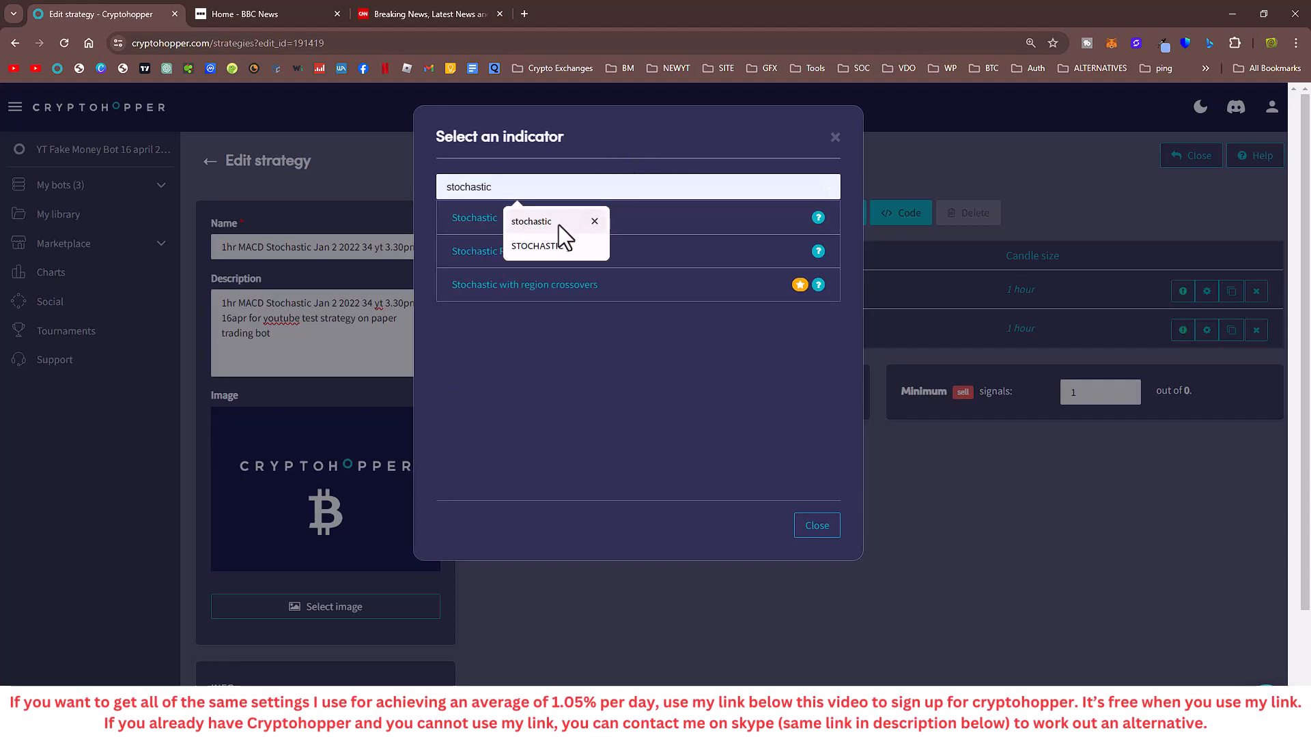
left_click(651, 134)
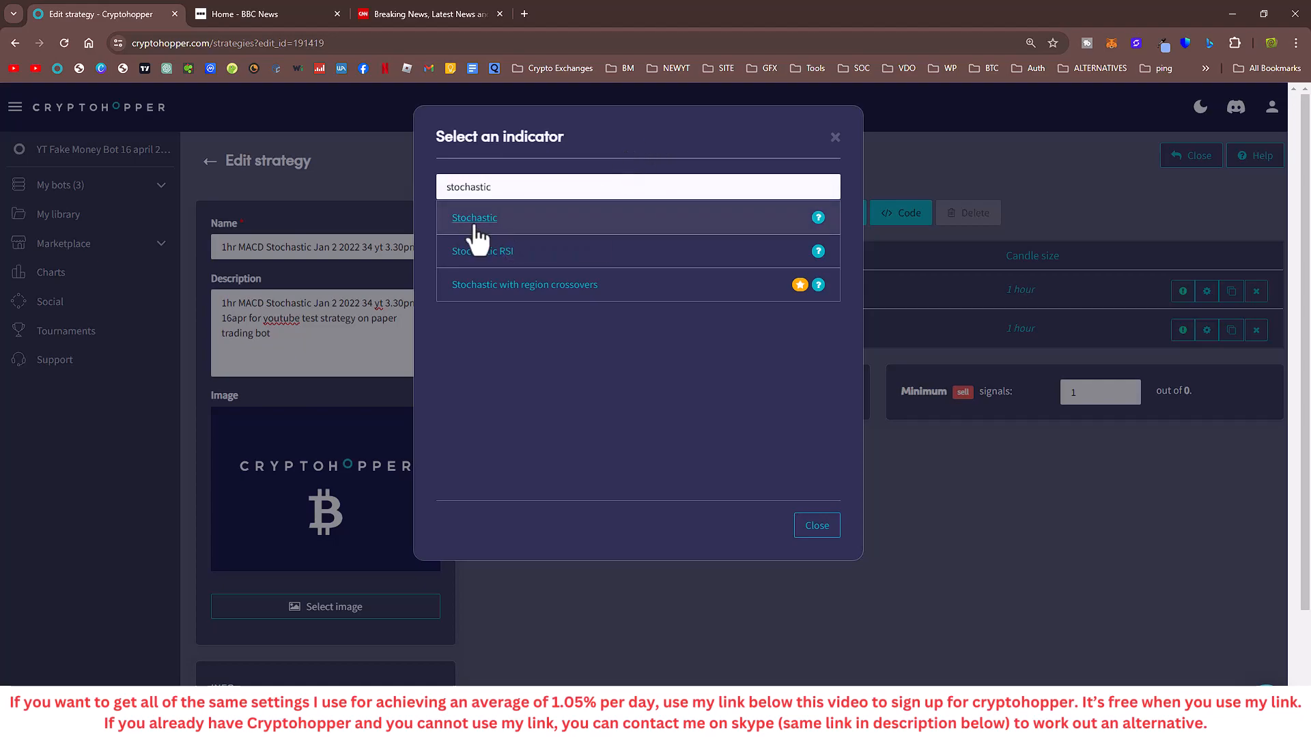
left_click(817, 527)
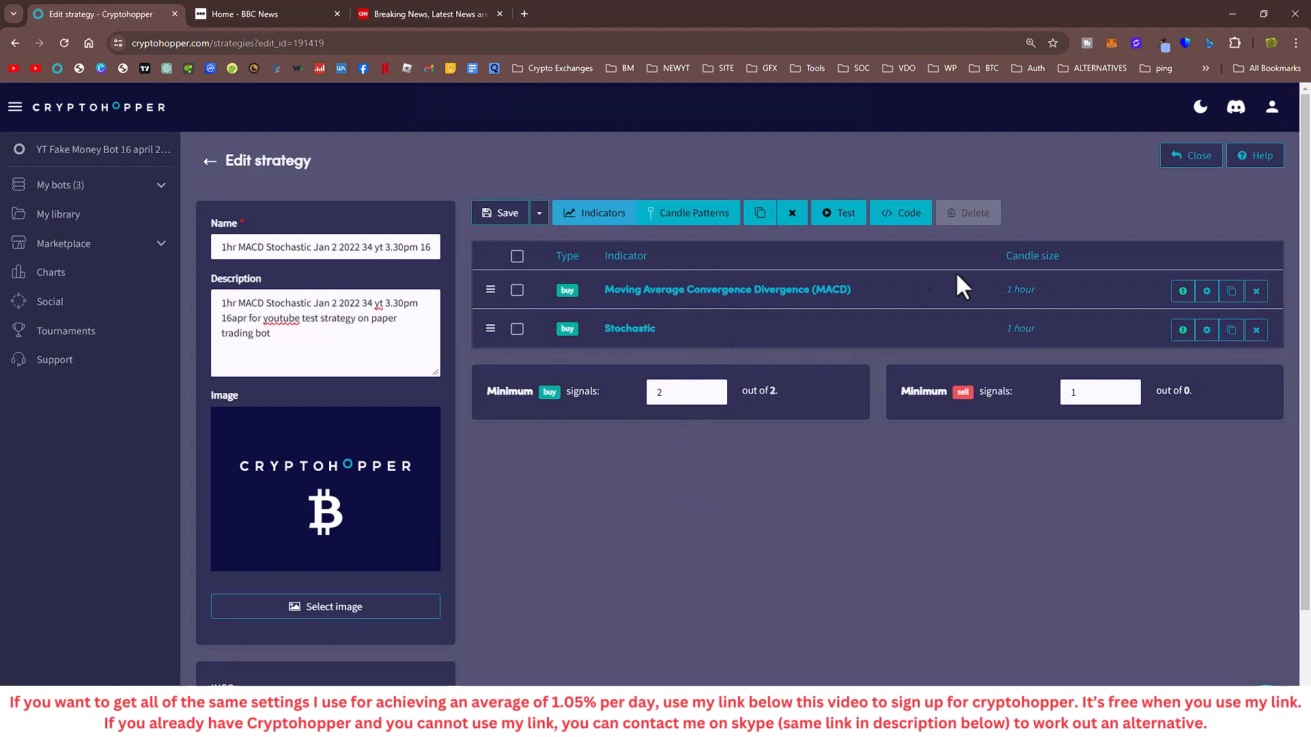
- Review the period and signal settings of the strategy's MACD indicator
left_click(1206, 292)
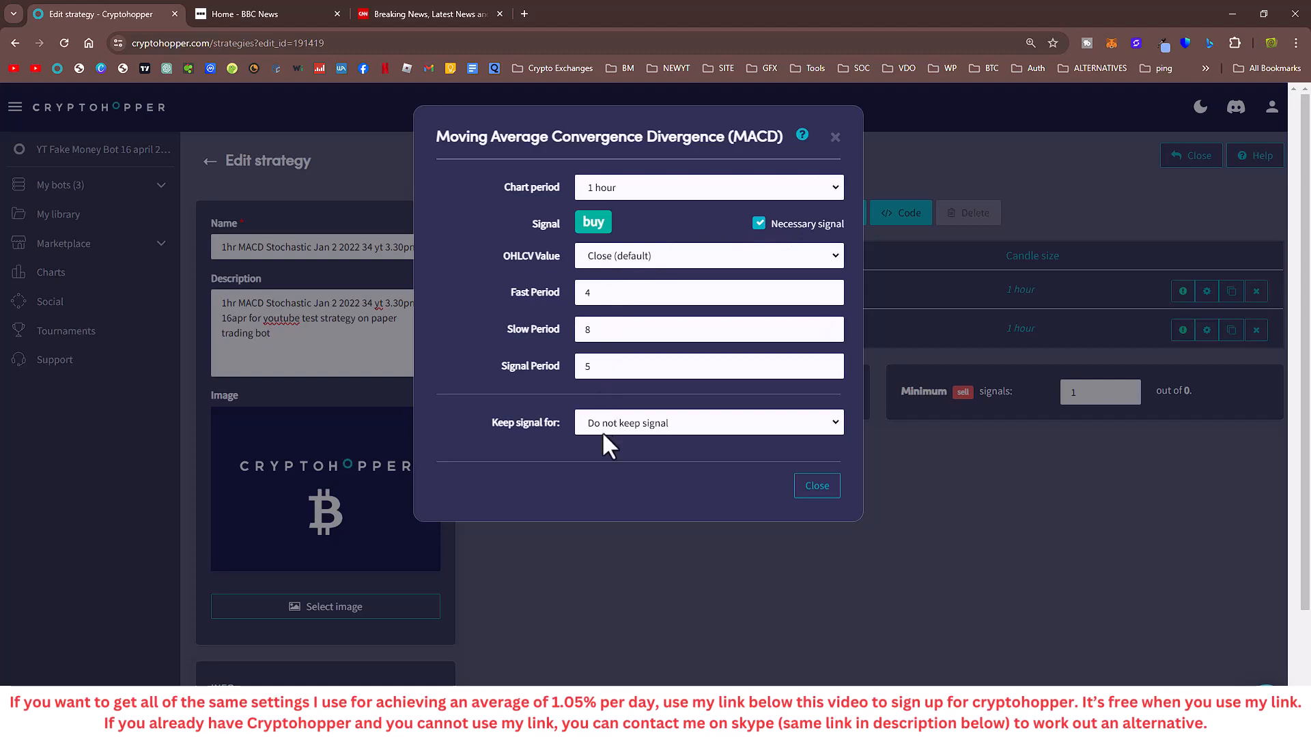
left_click(818, 487)
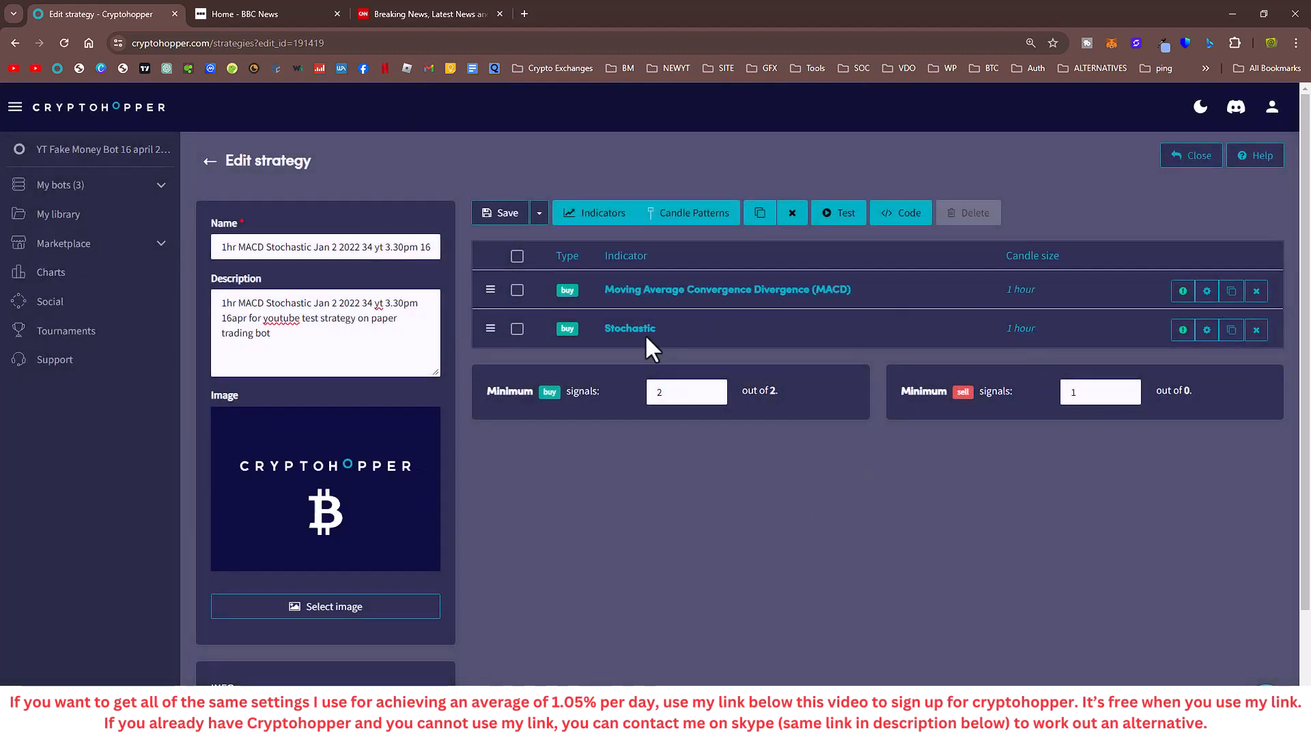
- Try 25 as the Stochastic indicator's signal value, and set it back to 34
left_click(1206, 331)
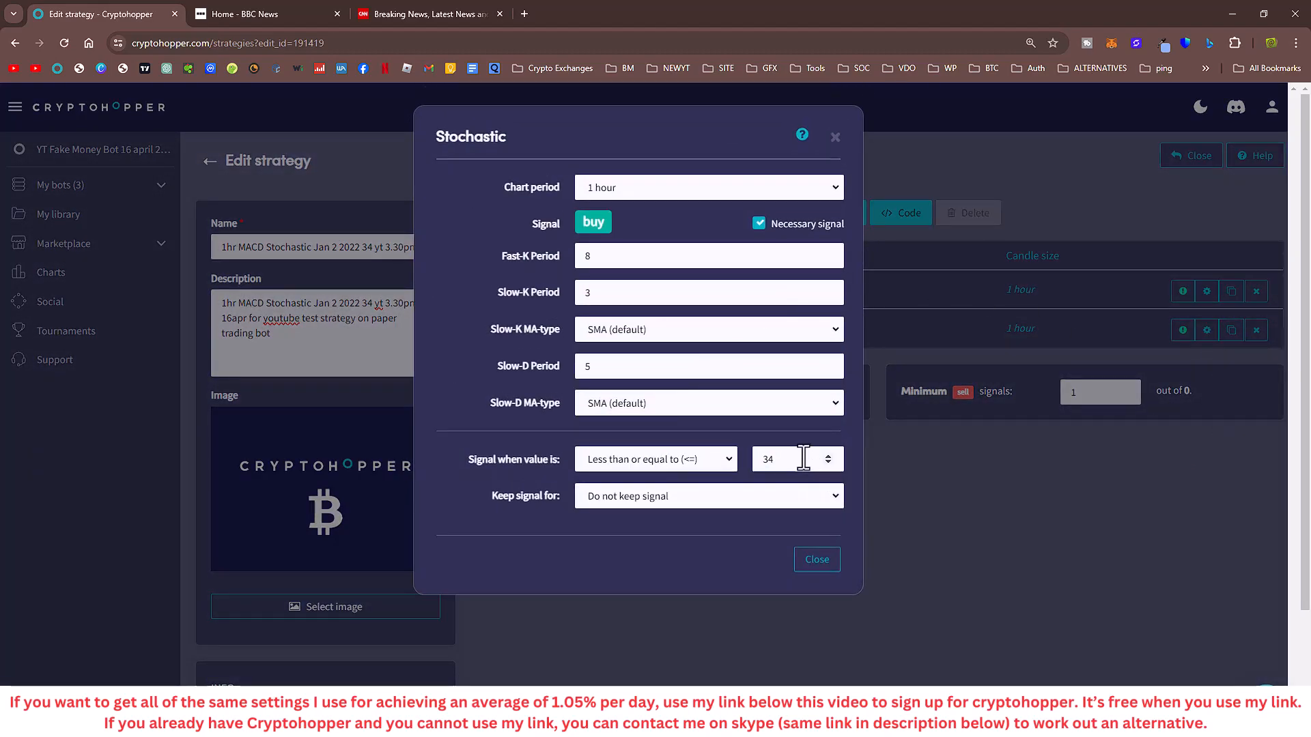
double_click(766, 459)
type("25")
key("BackSpace")
key("BackSpace")
type("34")
left_click(814, 561)
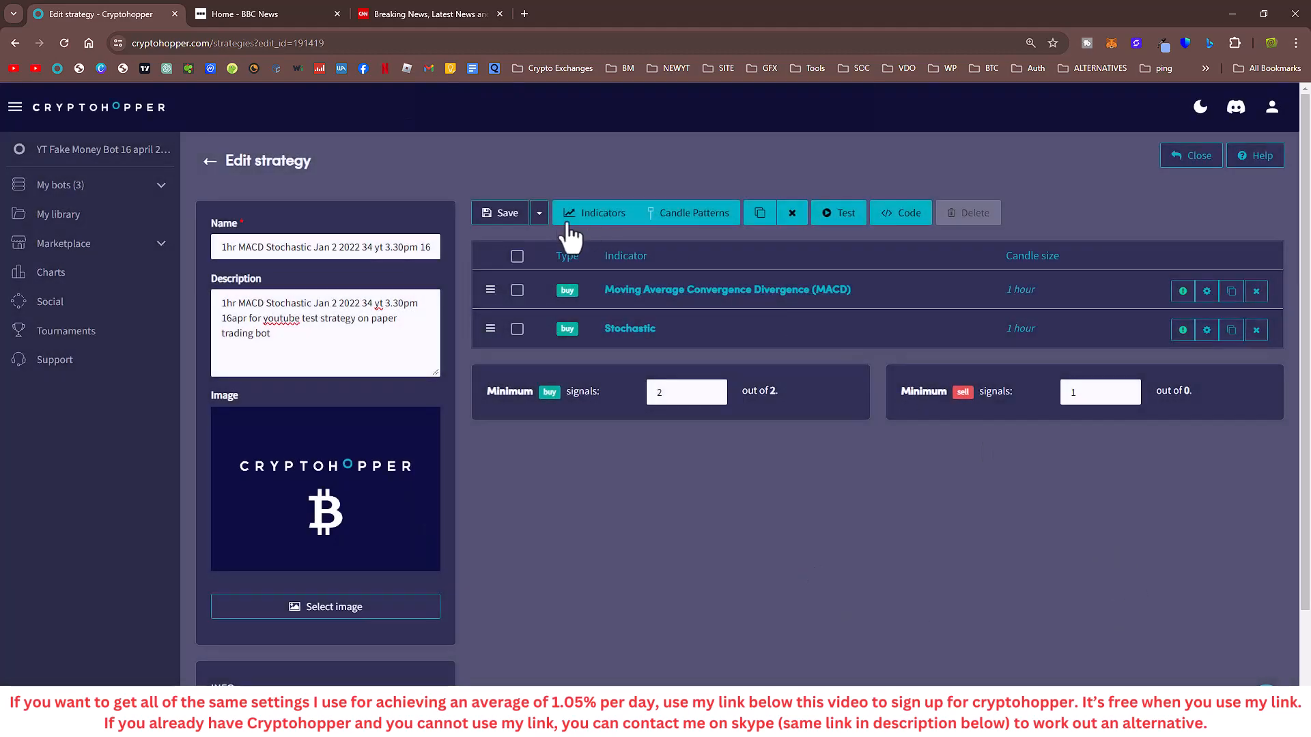
- Turn off the MACD indicator's necessary signal option and turn it back on
left_click(1206, 291)
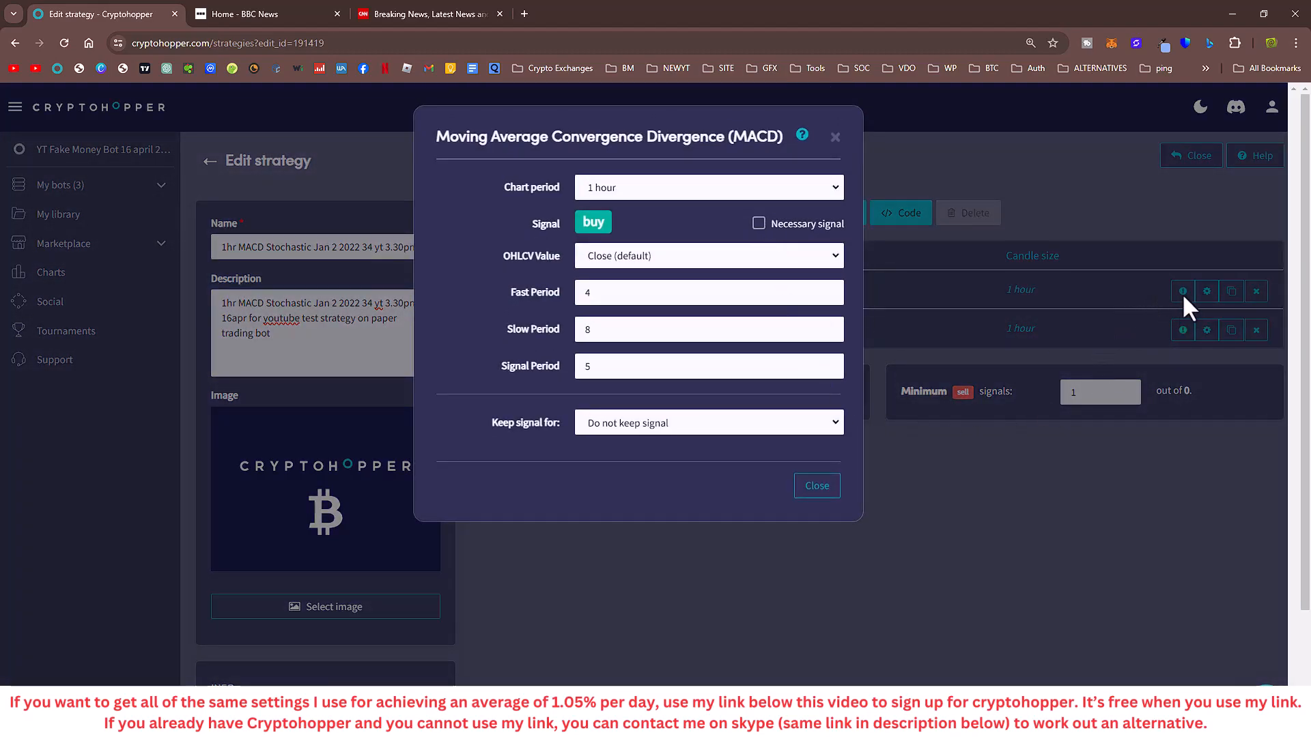
left_click(826, 488)
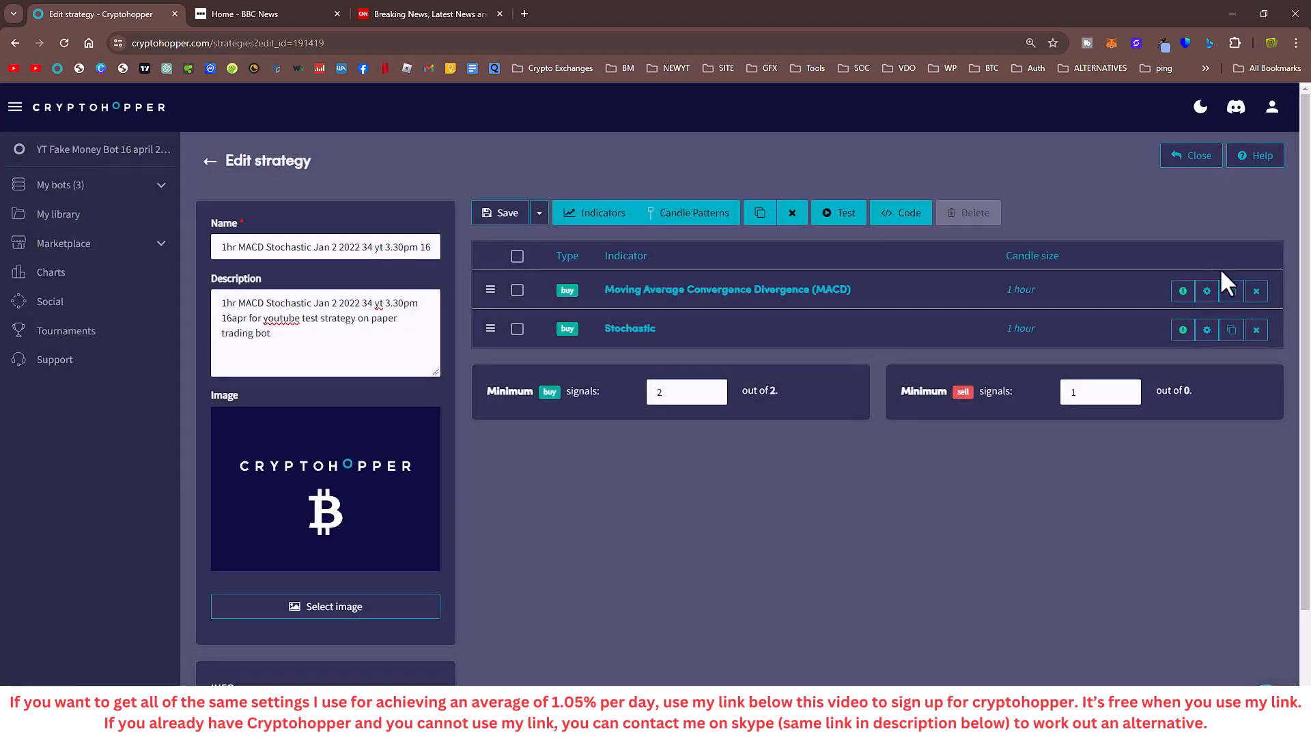
left_click(1206, 291)
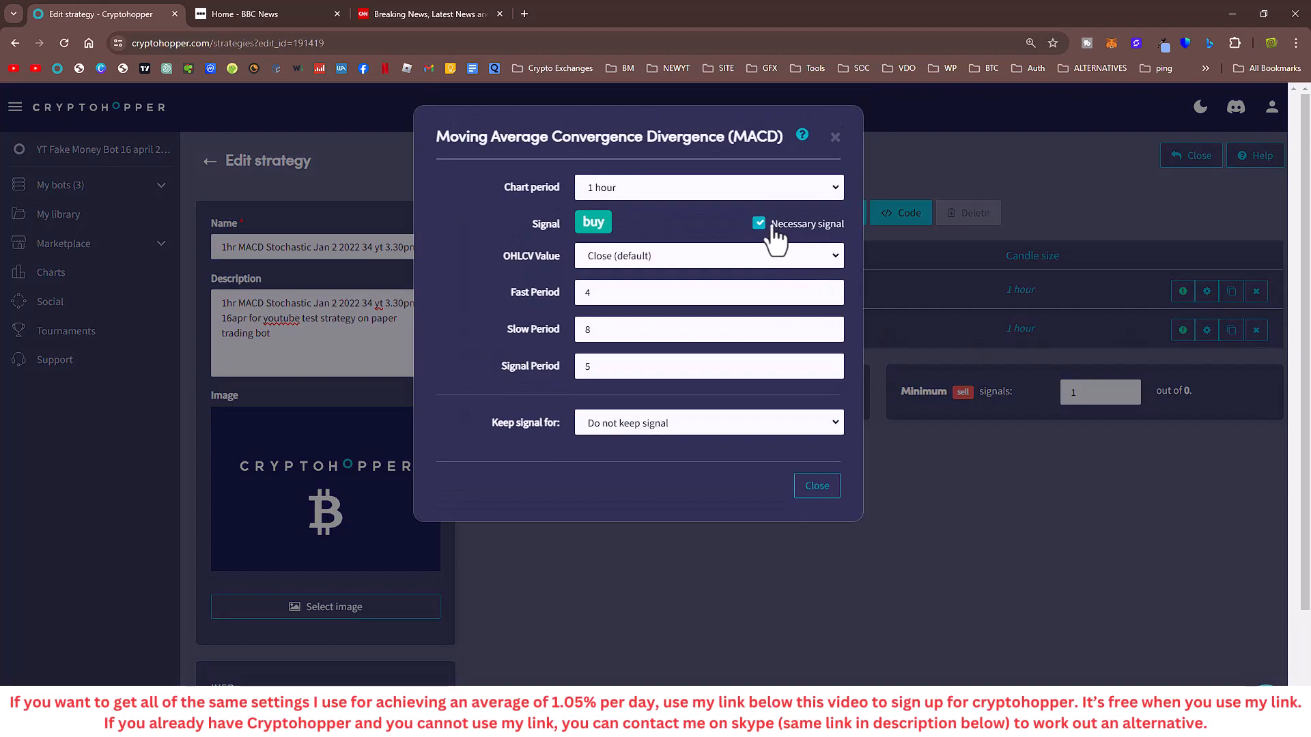
left_click(821, 488)
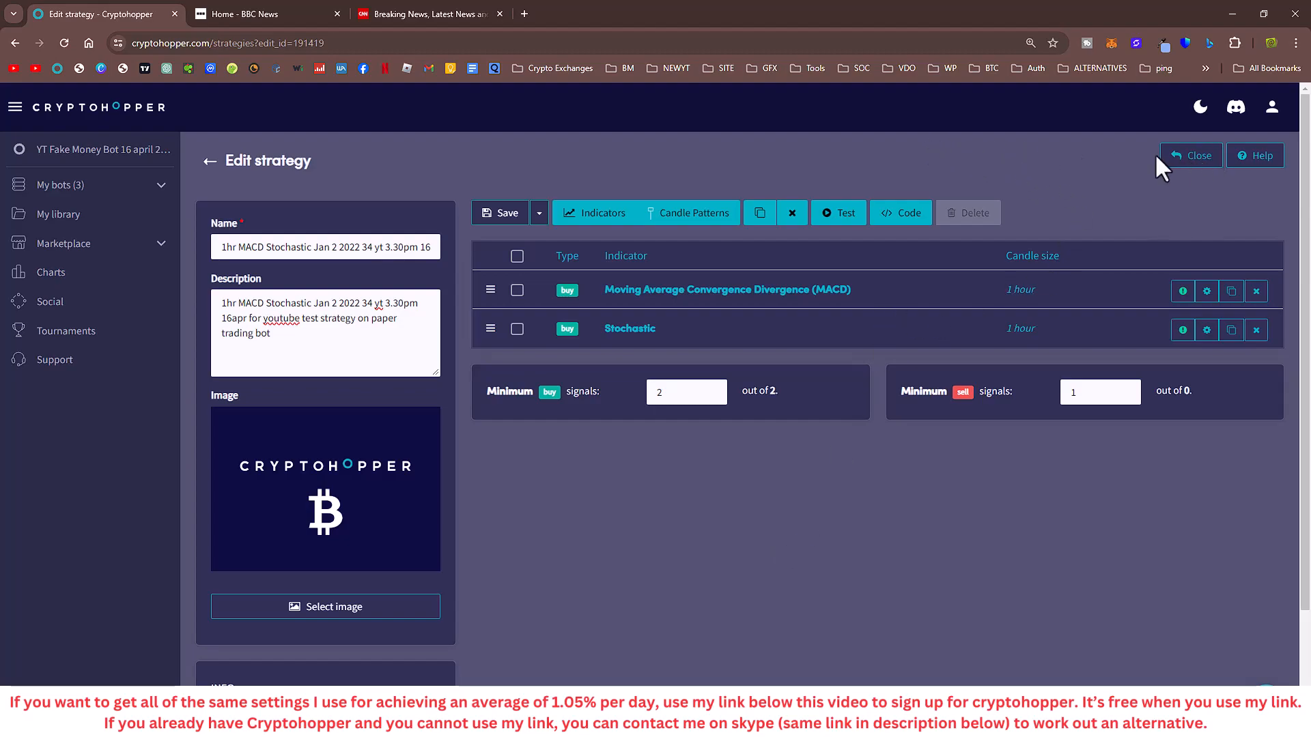
- Save the edited strategy and open the YT Fake Money Bot's base configuration
left_click(501, 216)
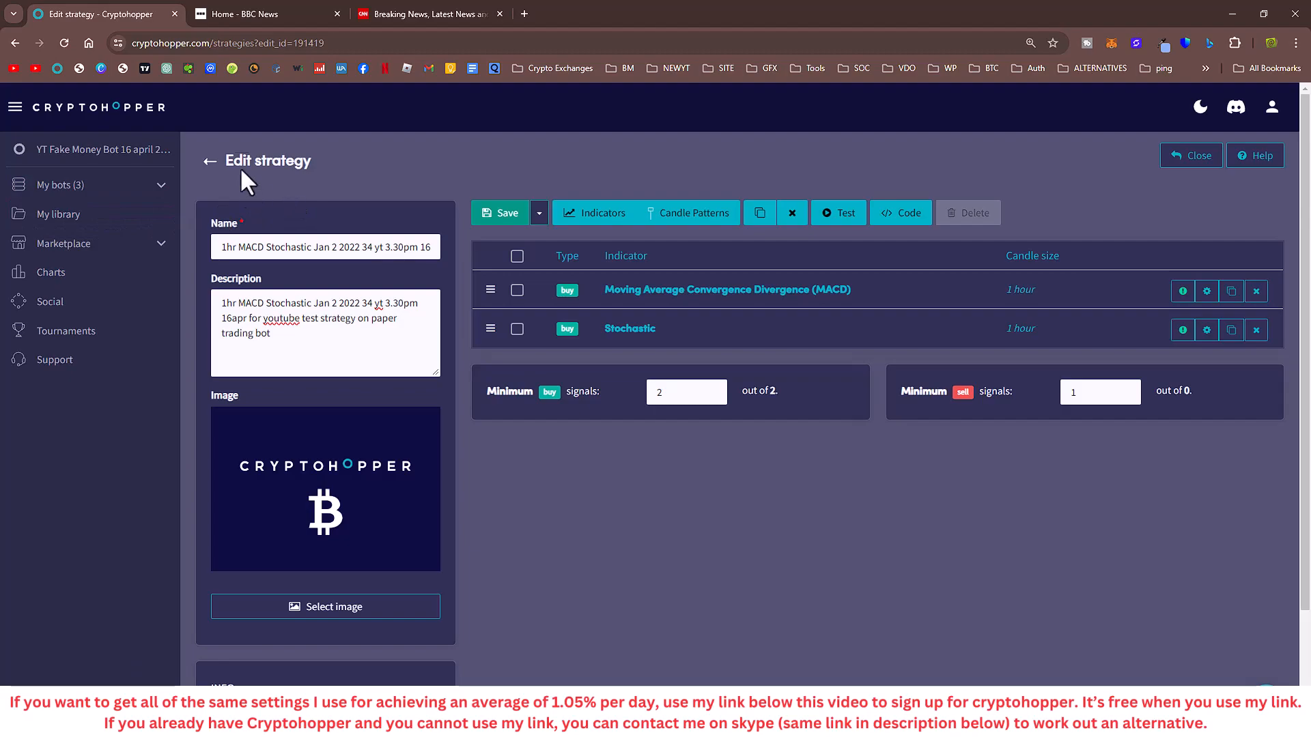
left_click(125, 152)
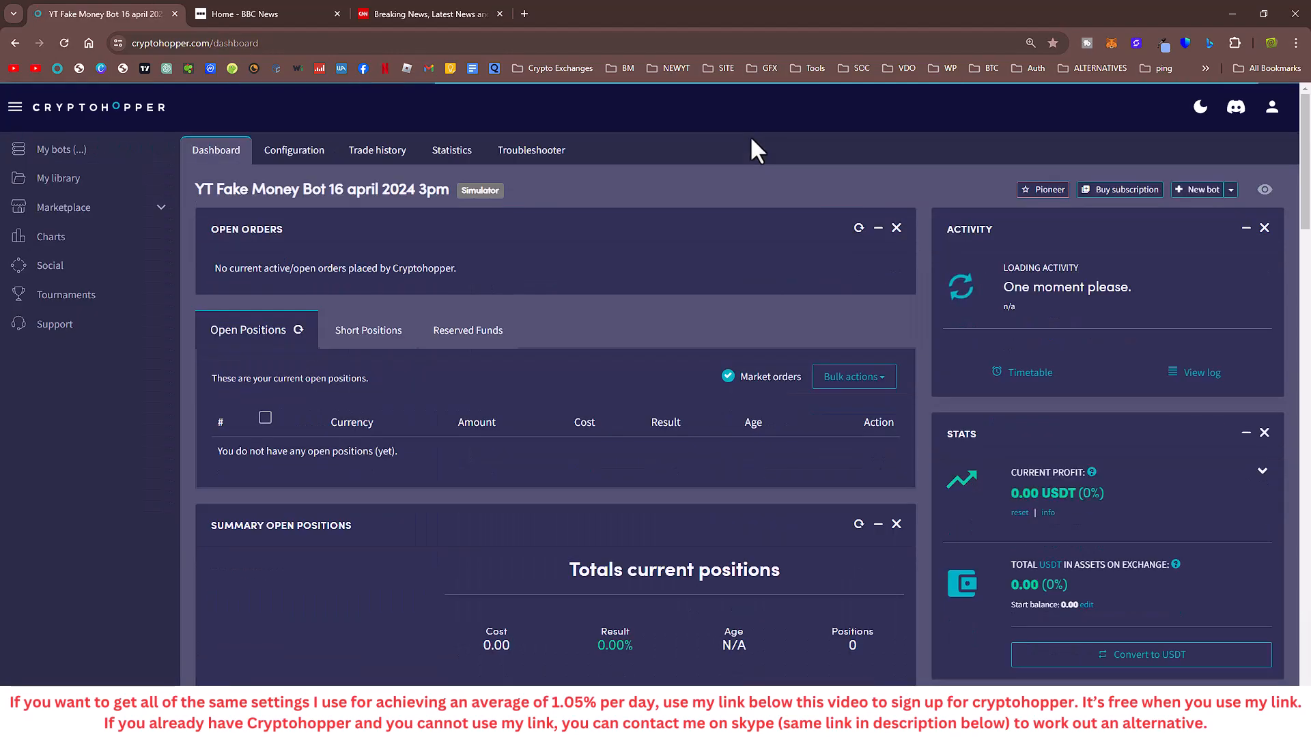
left_click(308, 154)
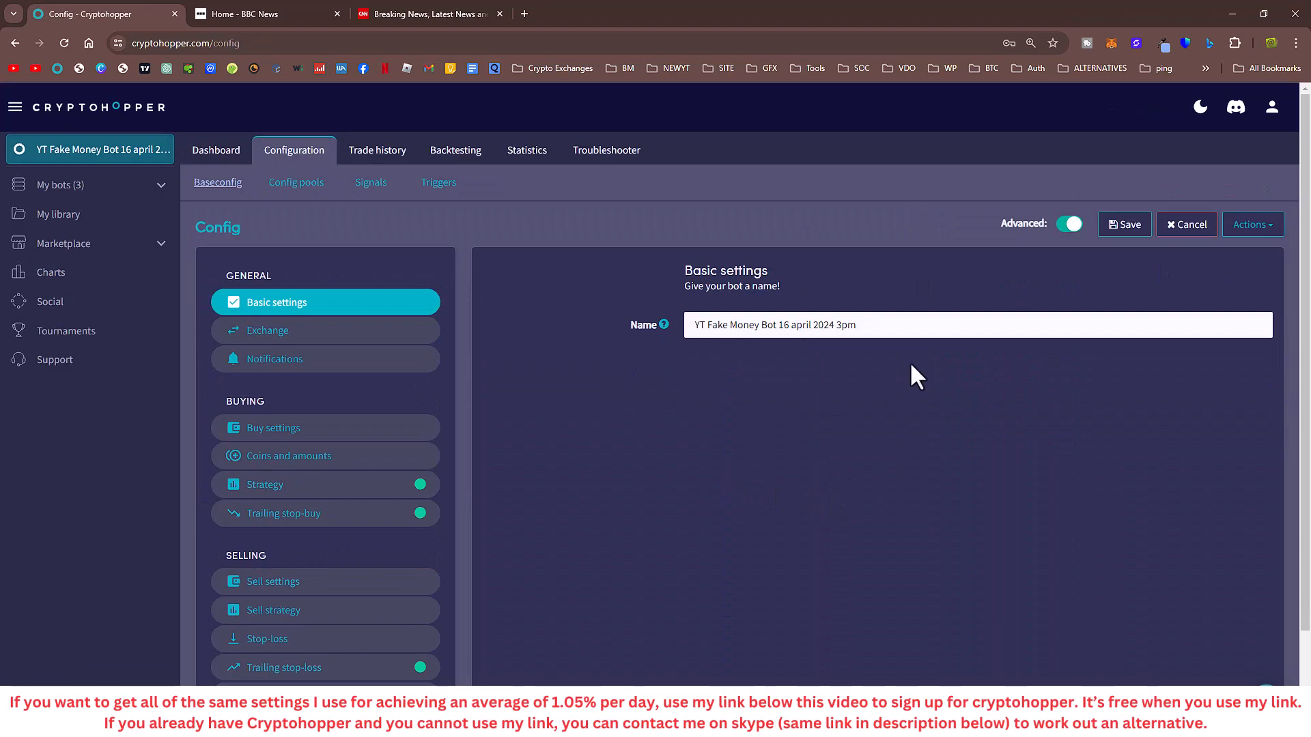
- Rename the bot "YT Fake Money Bot 16 april 2024 3.30pm" and save the configuration
left_click(868, 326)
type(".30")
left_click(801, 428)
left_click(1124, 225)
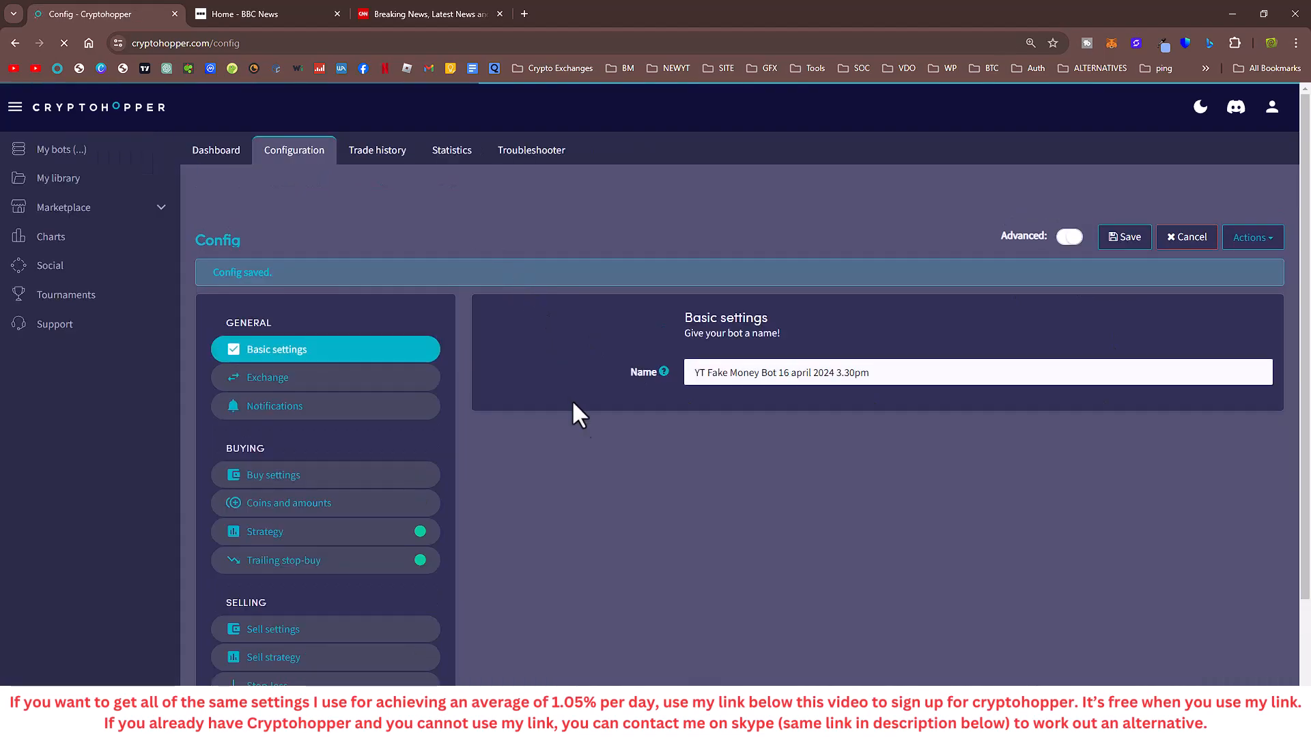
- Review the bot's exchange settings and its notification settings
scroll(629, 535, "down", 2)
scroll(629, 534, "up", 2)
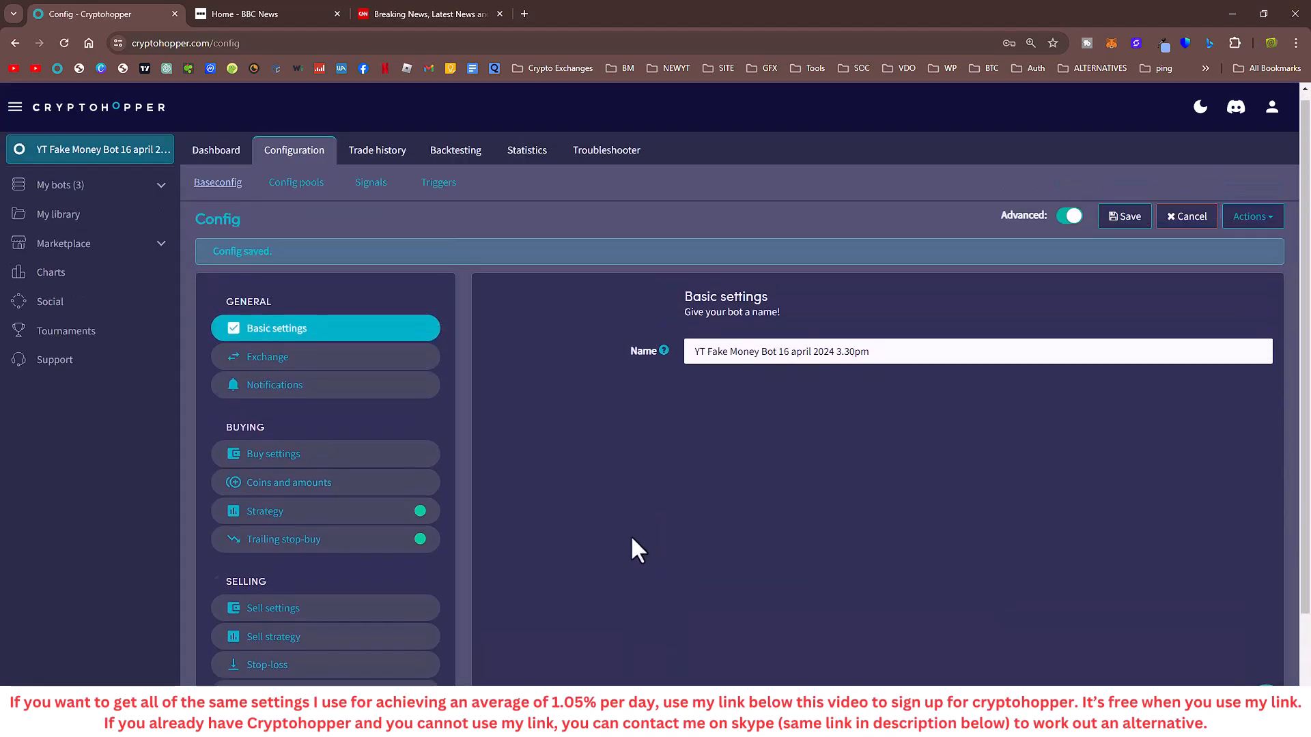
scroll(559, 413, "down", 1)
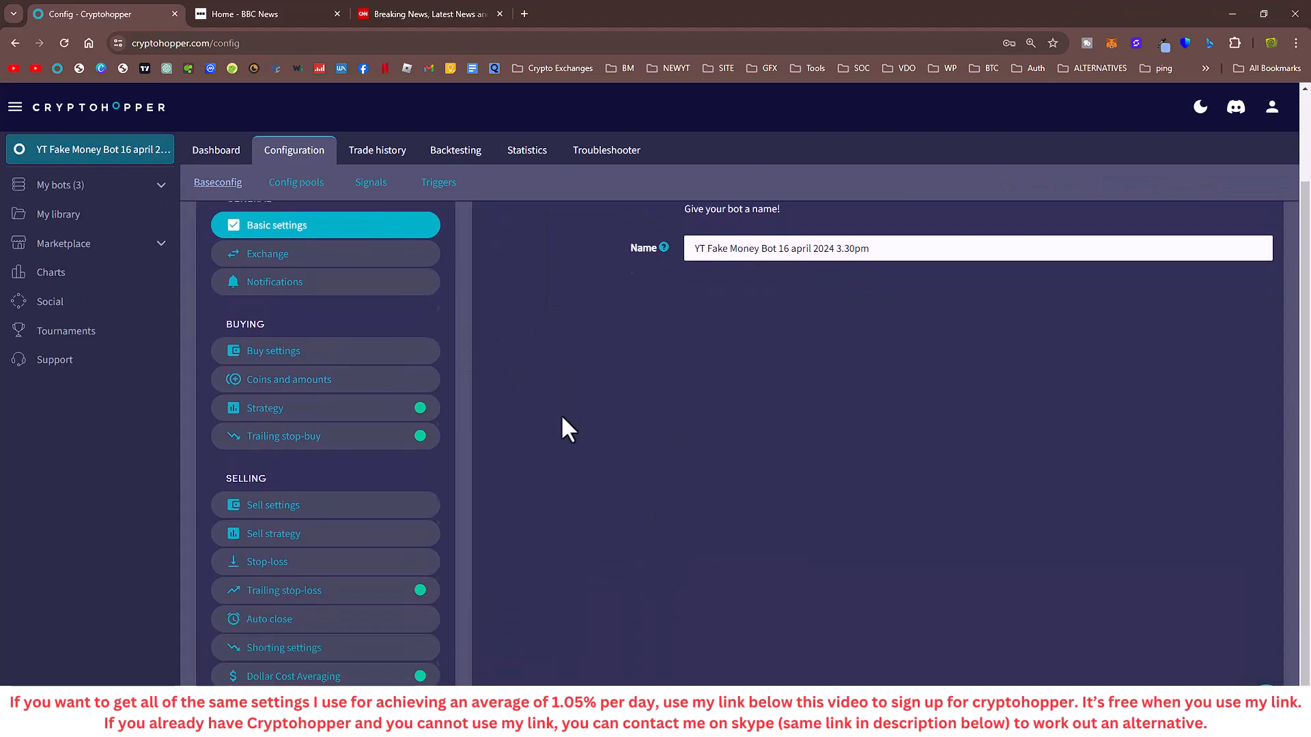
left_click(309, 304)
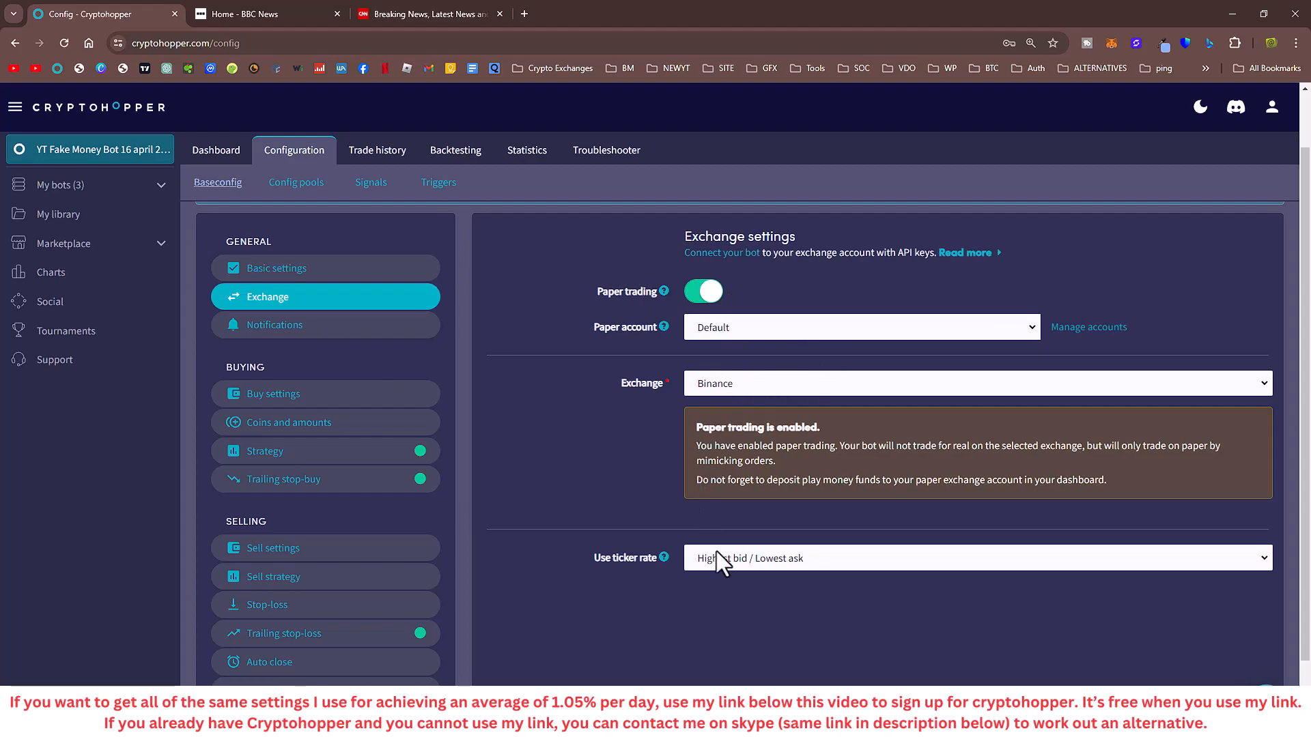
left_click(295, 328)
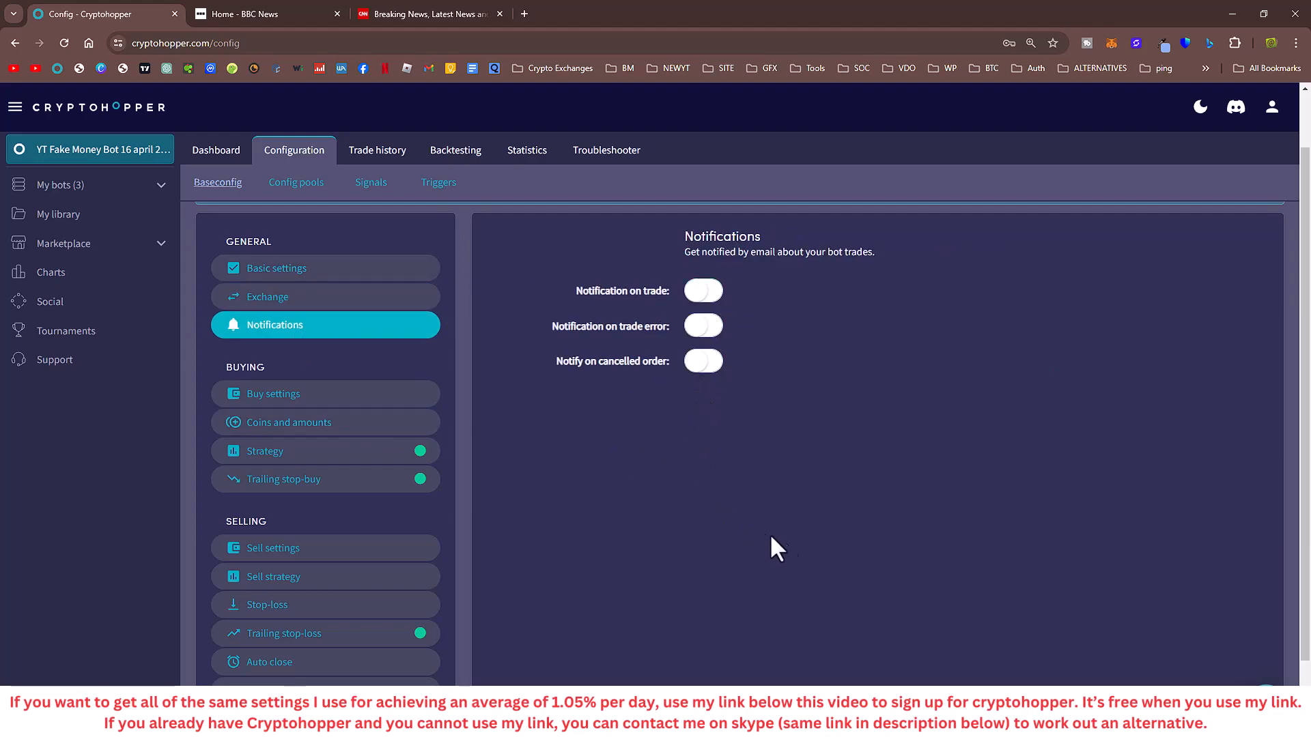
- In the buy settings, set the max open time buy to 10 and look over the remaining options
left_click(287, 402)
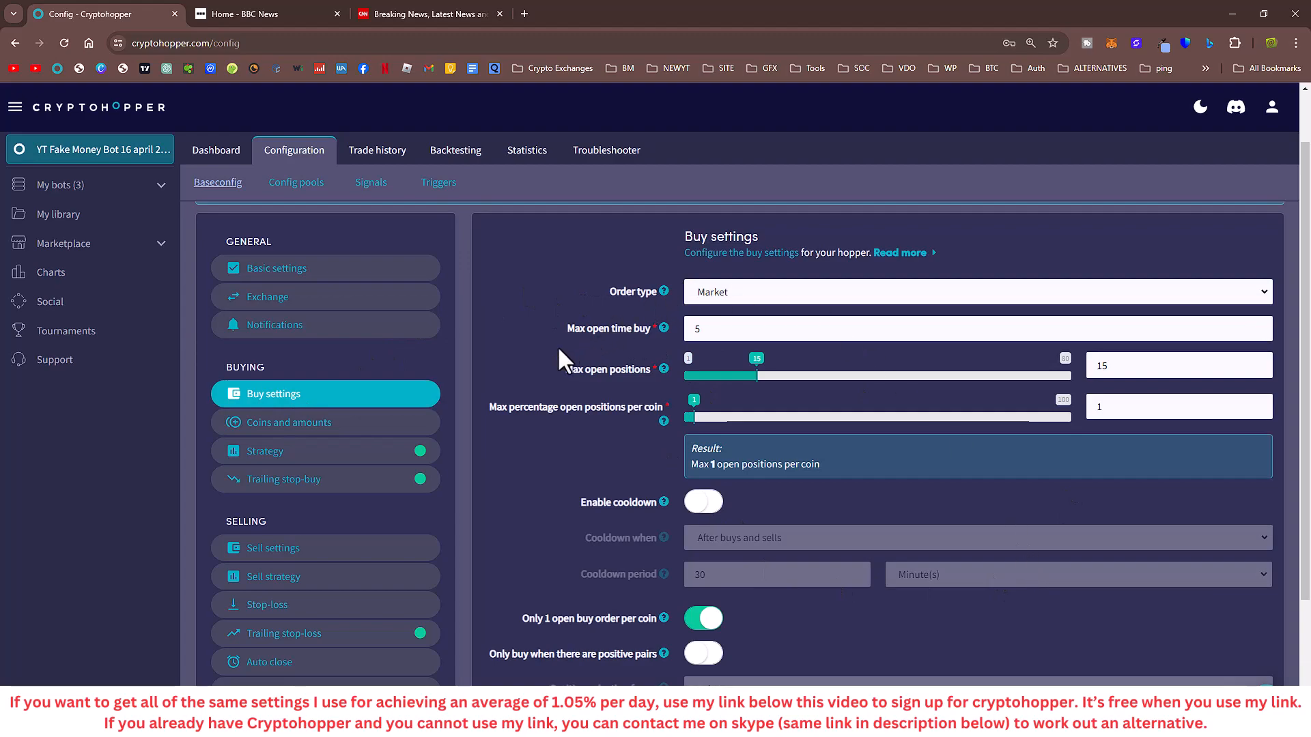
double_click(732, 333)
type("10")
scroll(592, 394, "down", 2)
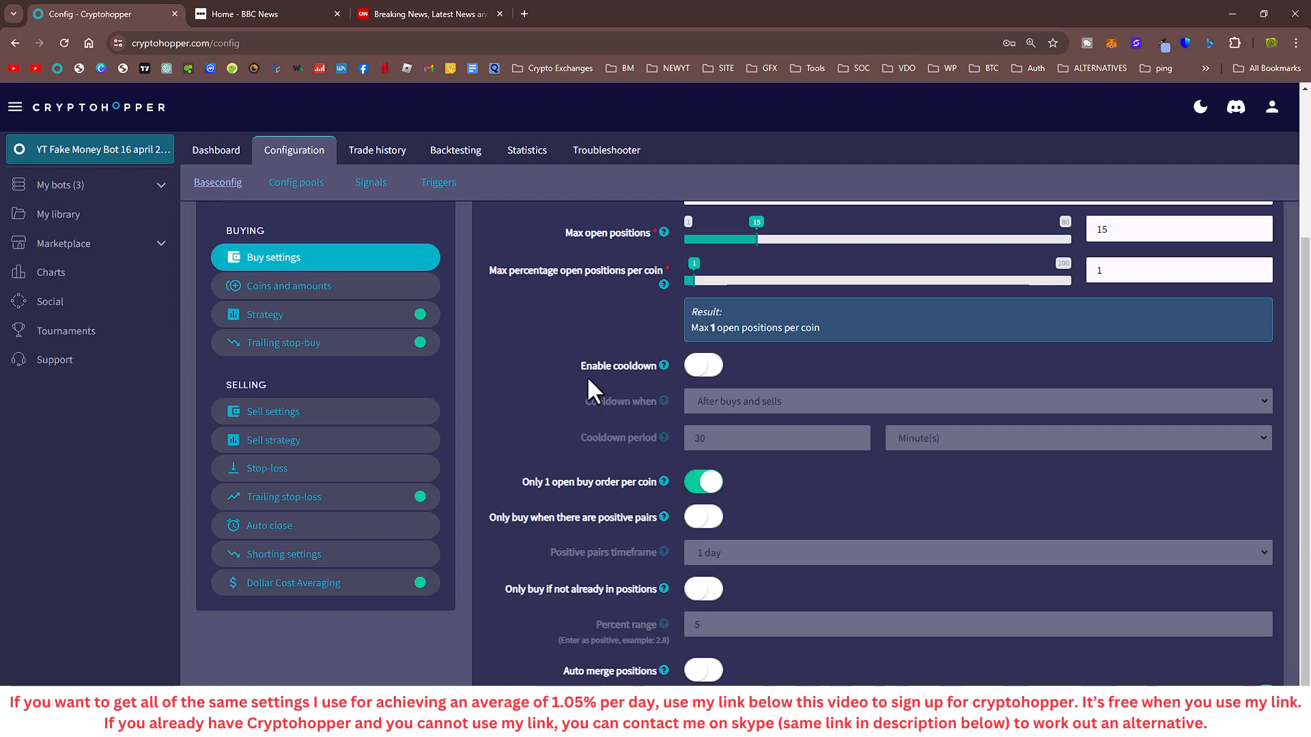
scroll(767, 456, "up", 2)
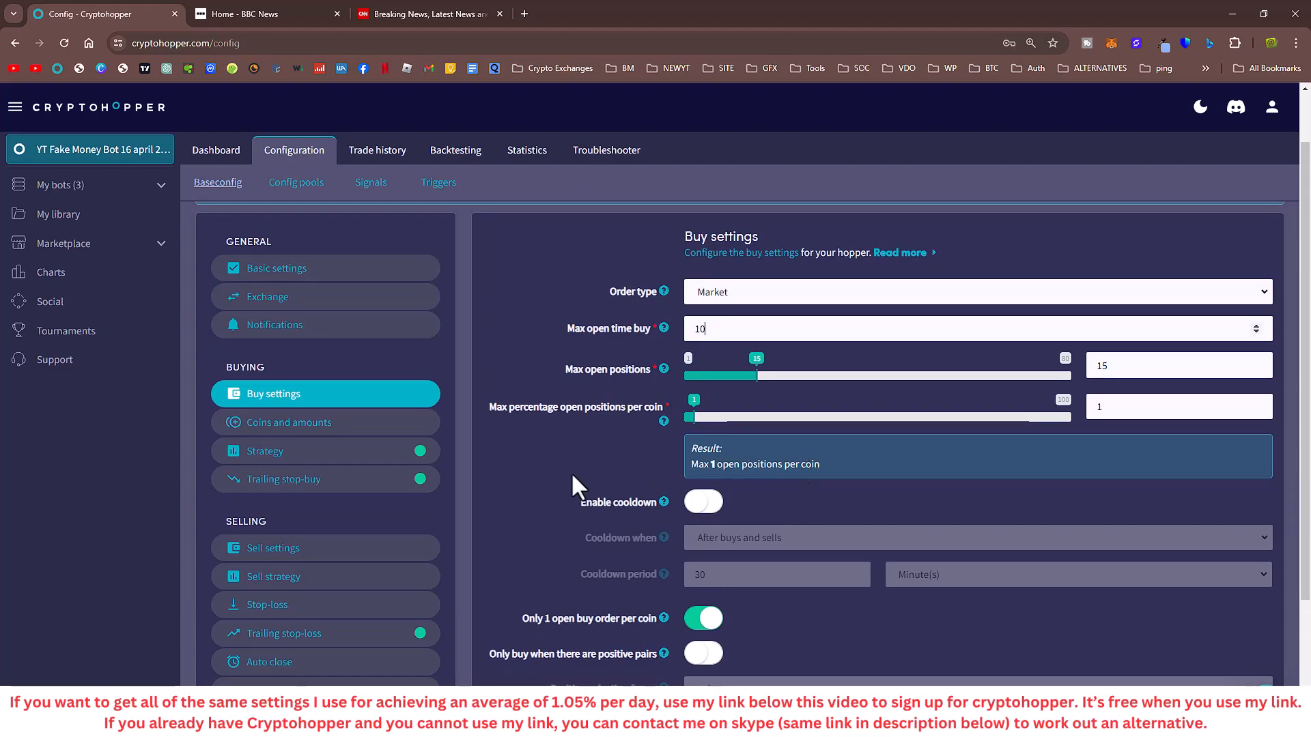
scroll(572, 476, "down", 1)
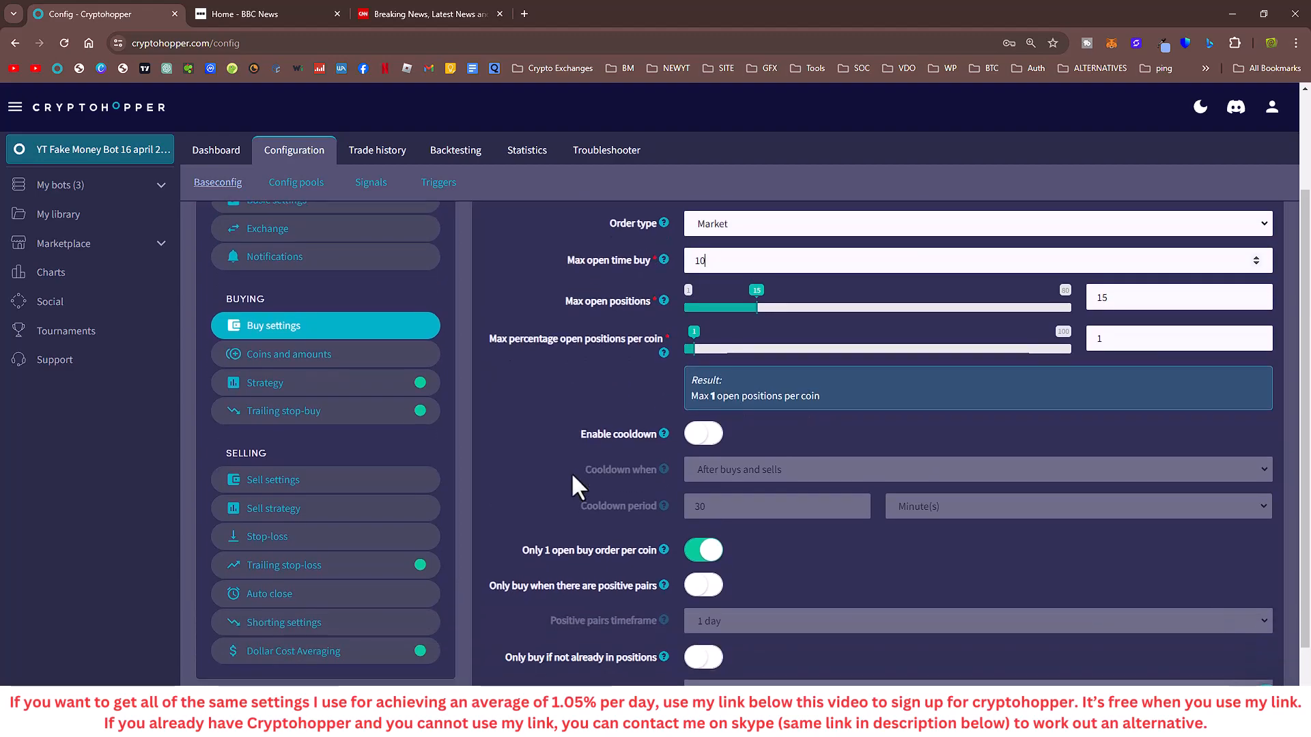
scroll(572, 476, "down", 2)
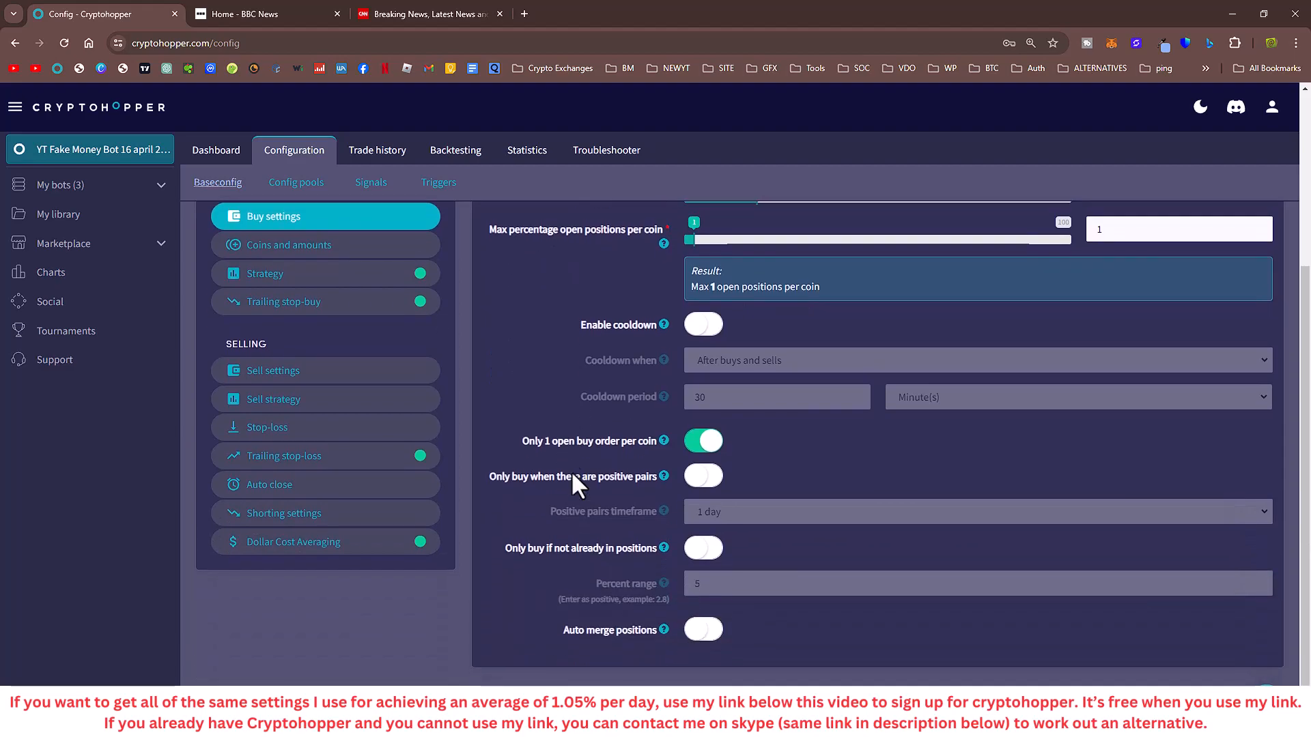
- Enable the cooldown in the buy settings and save the configuration
left_click(704, 327)
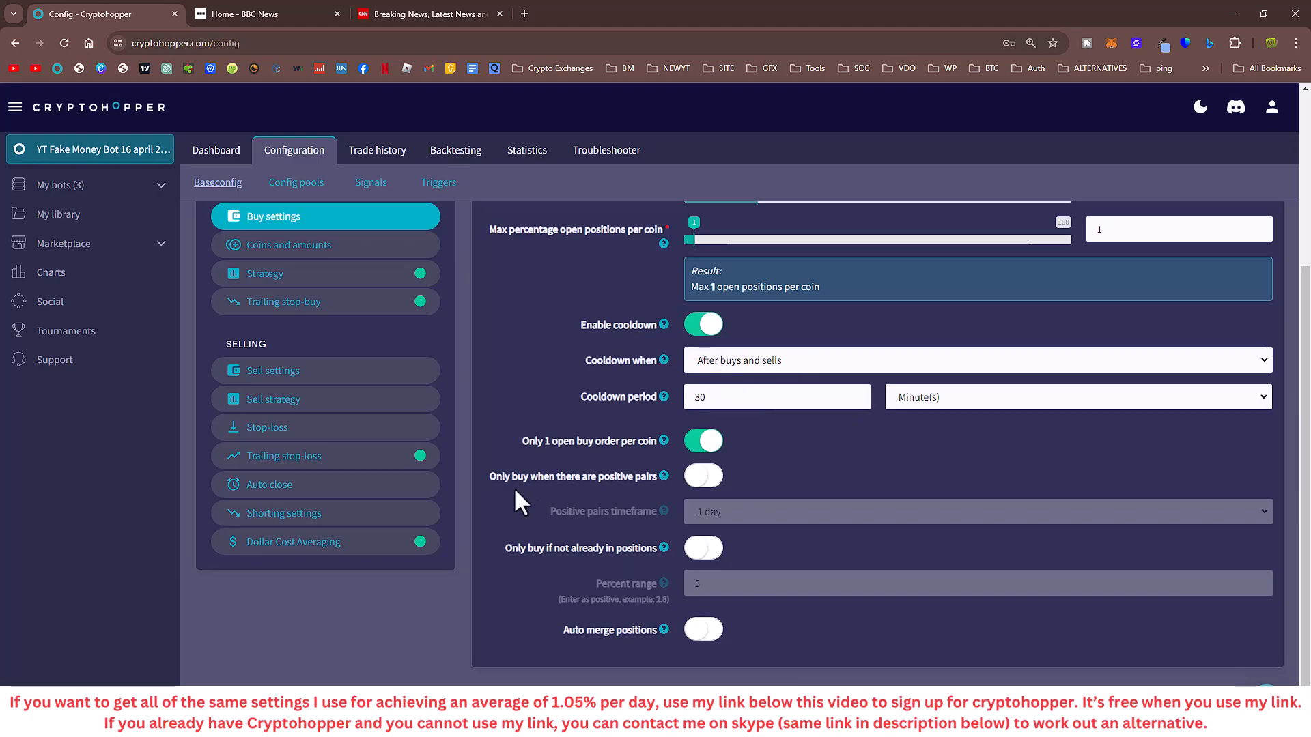
key("ctrl+s")
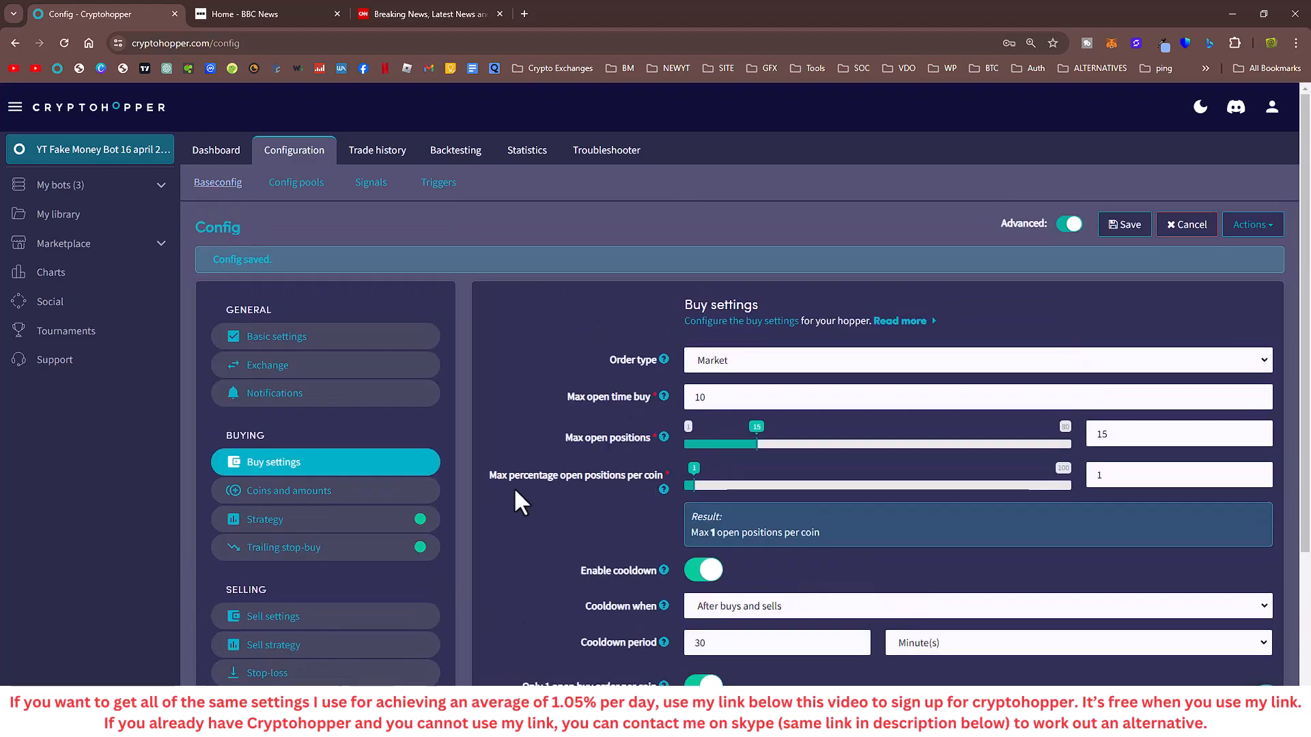
left_click(1122, 227)
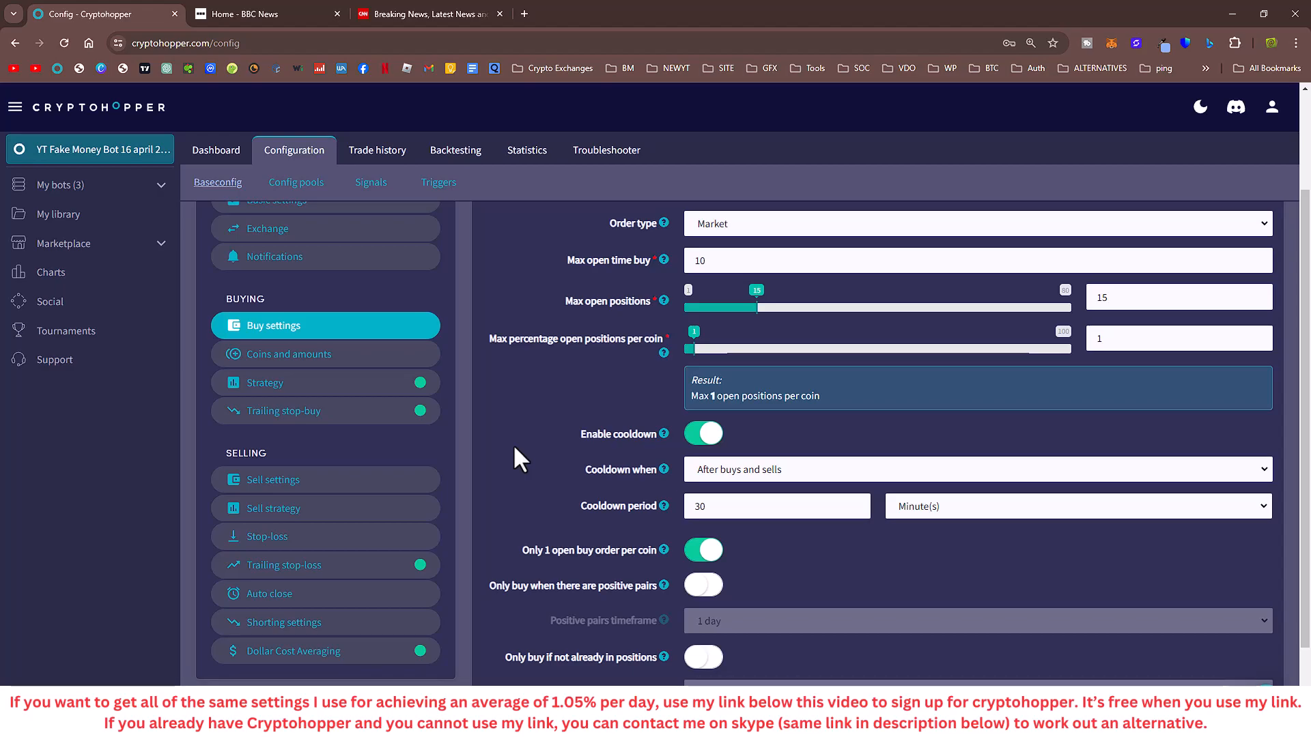
scroll(514, 447, "down", 2)
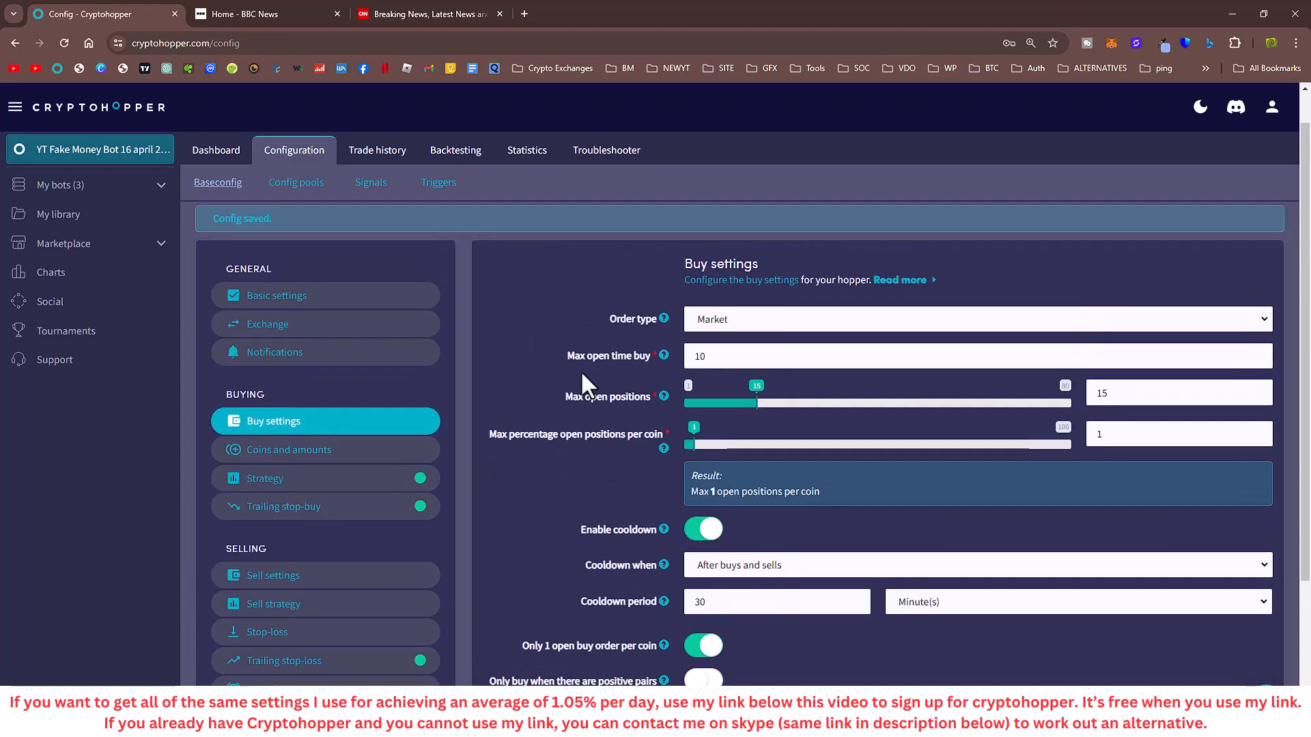
- Review the bot's available and selected coins and its buy amount settings
left_click(337, 450)
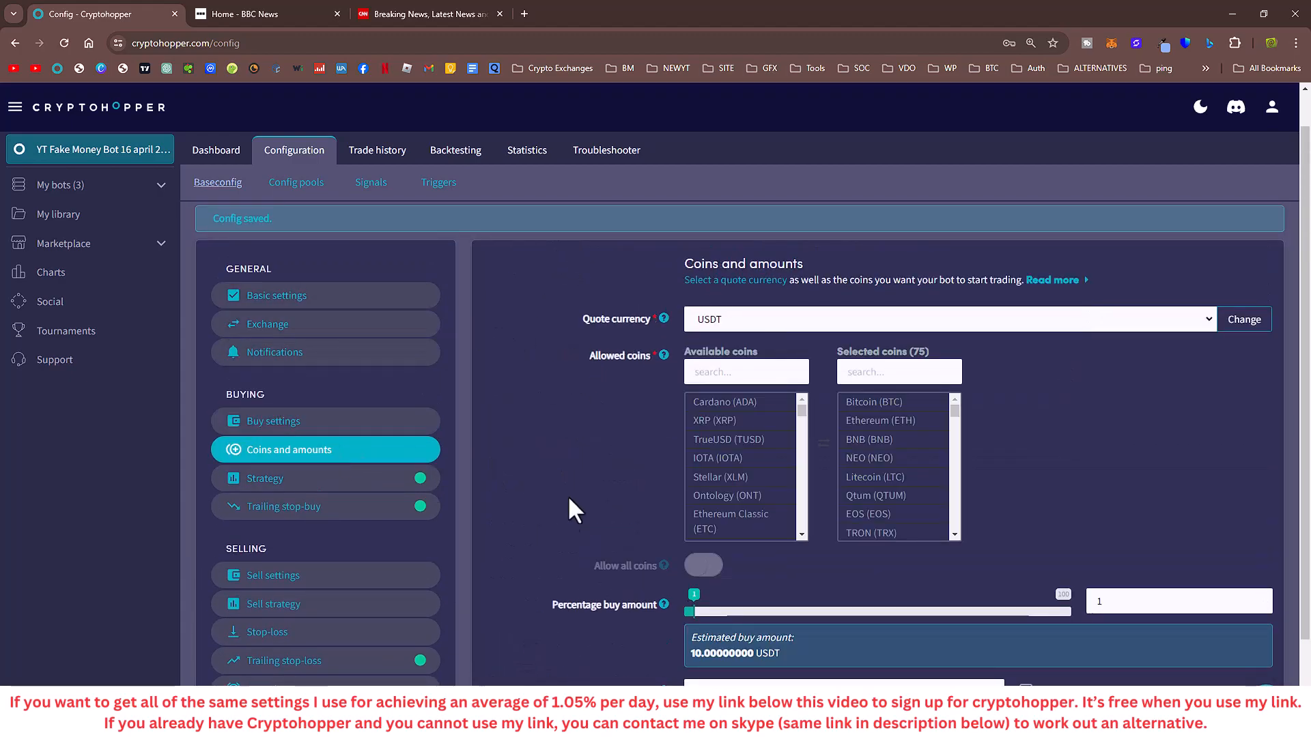
scroll(883, 451, "down", 5)
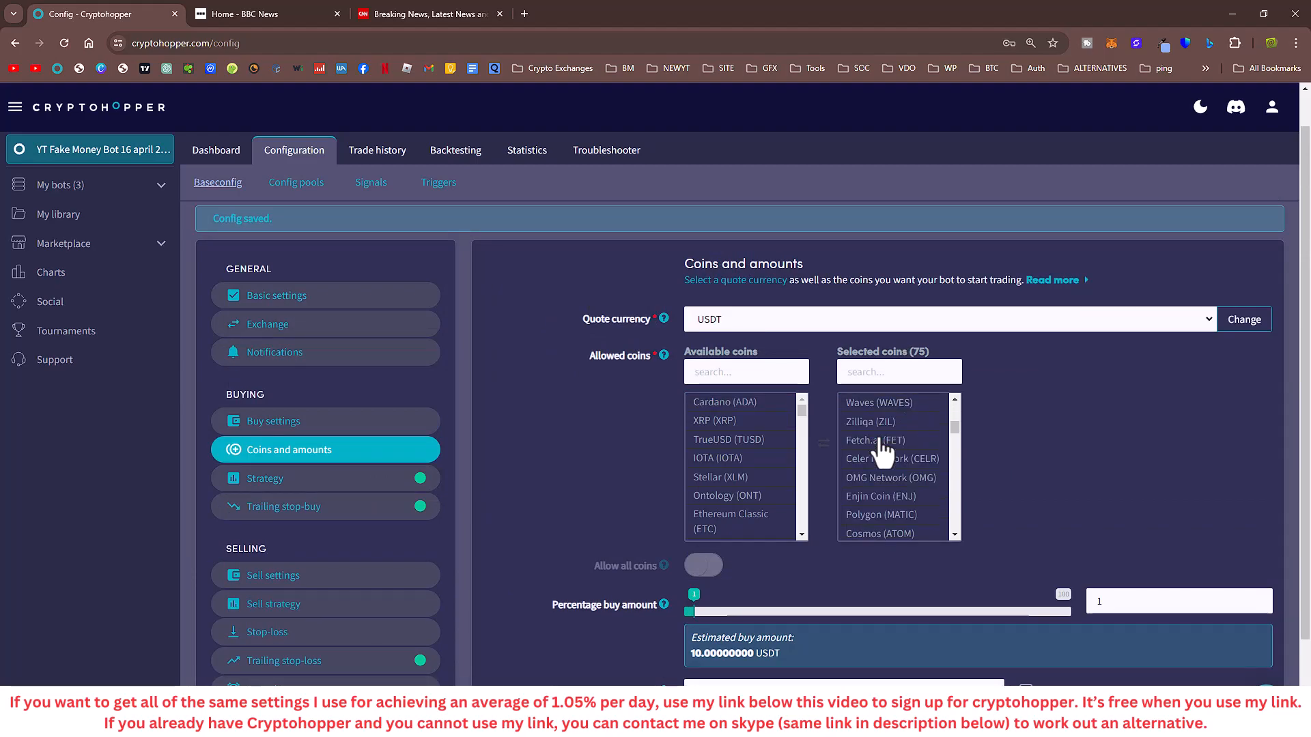
scroll(889, 461, "down", 10)
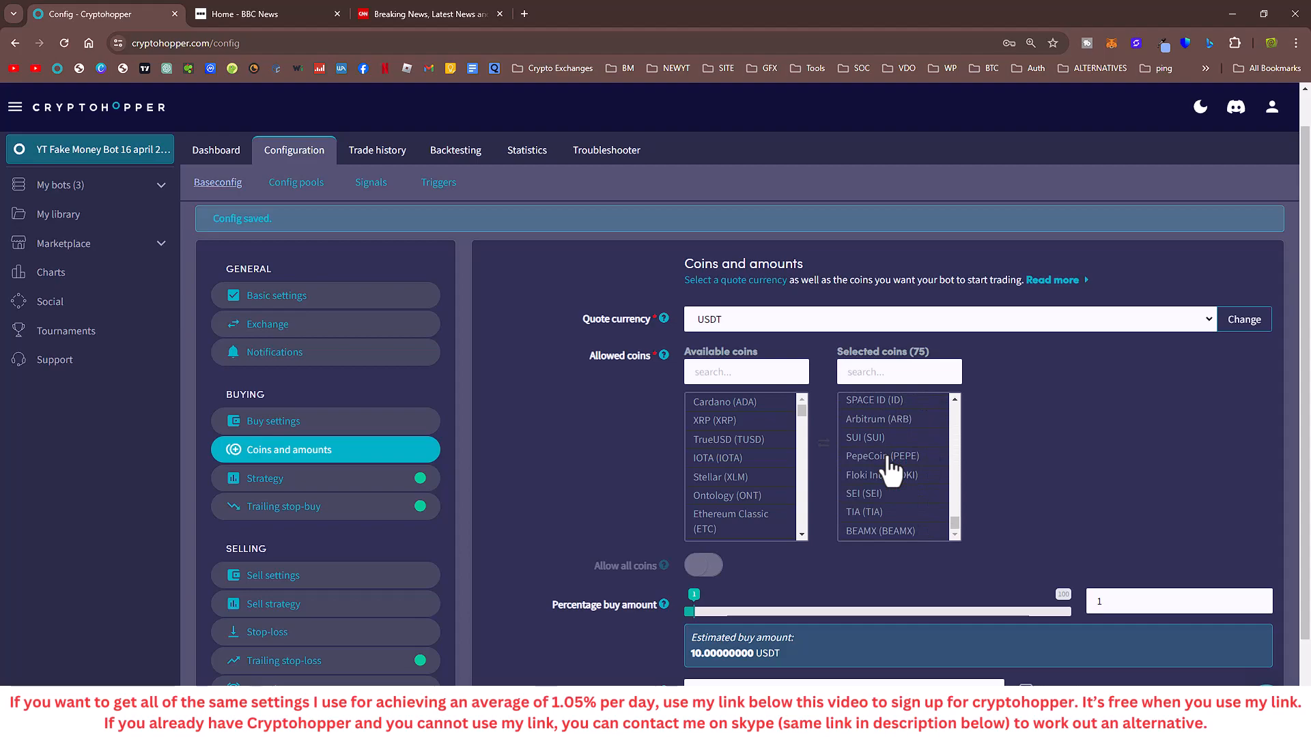
left_click_drag(953, 520, 960, 403)
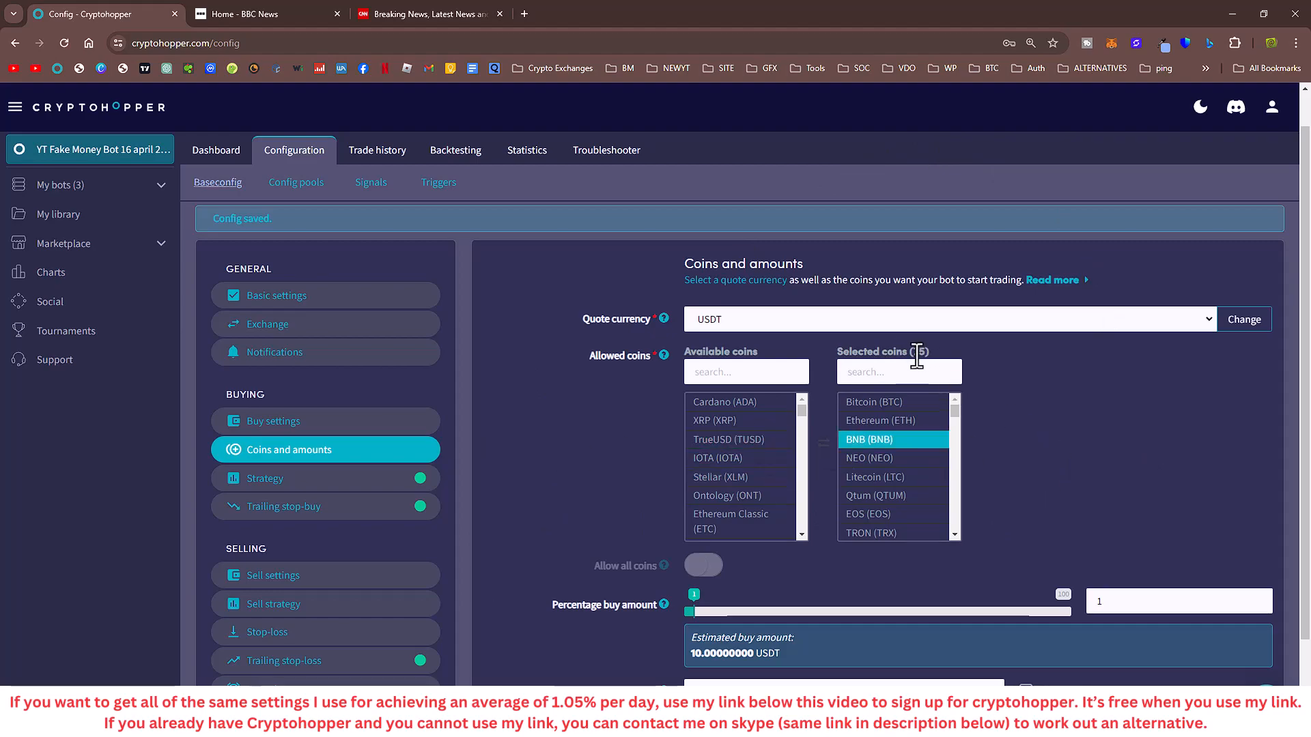
scroll(619, 476, "down", 2)
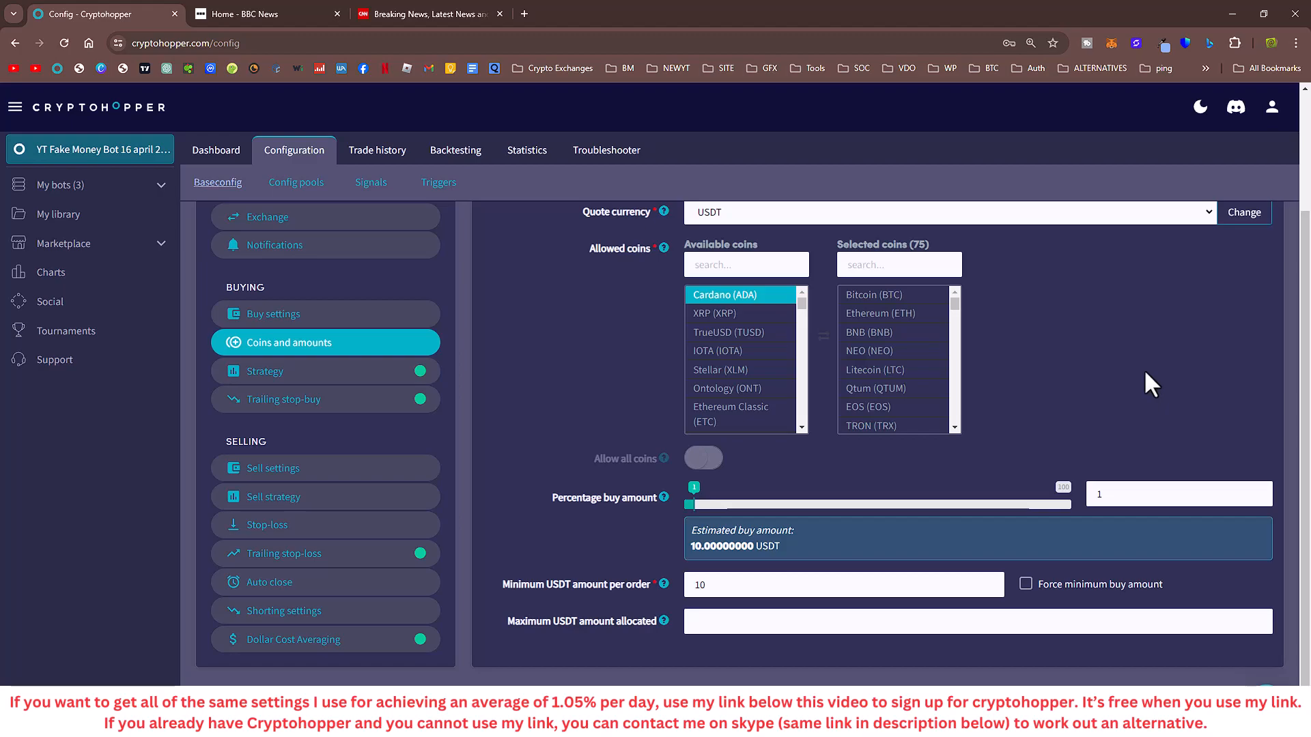
left_click(731, 413)
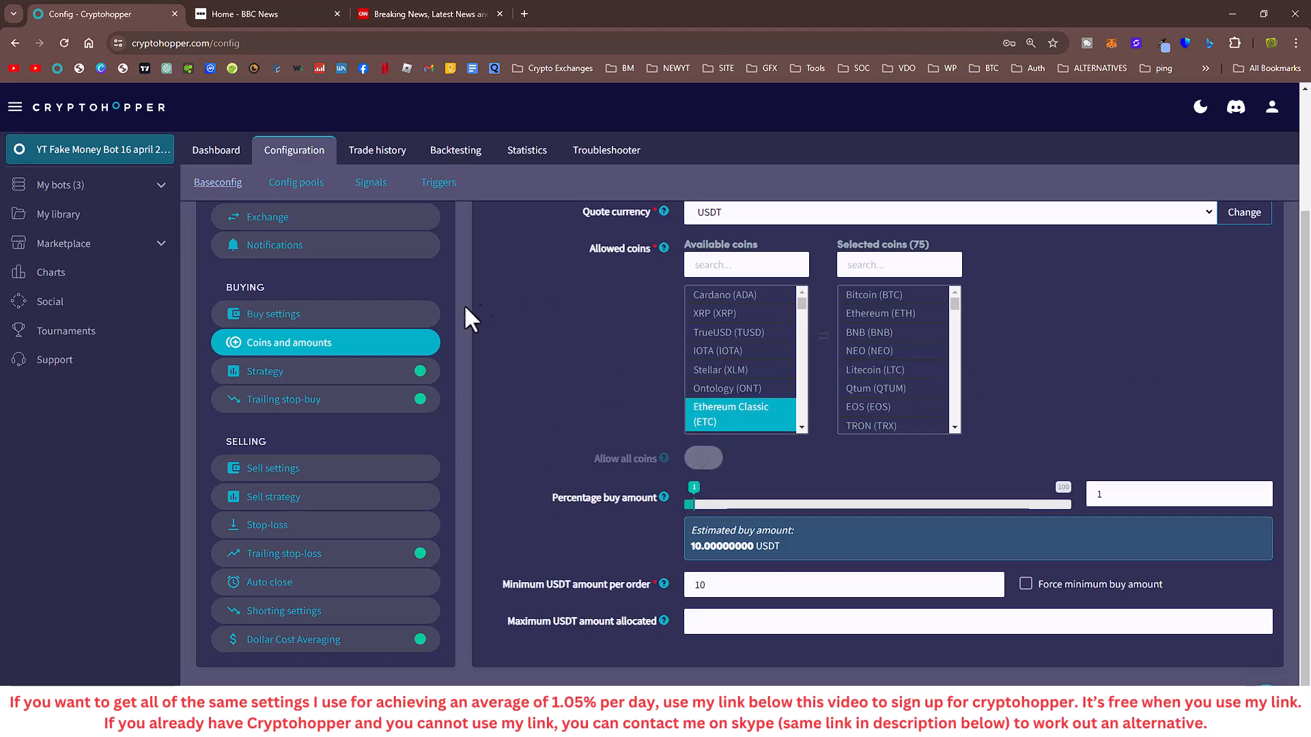
scroll(575, 362, "up", 3)
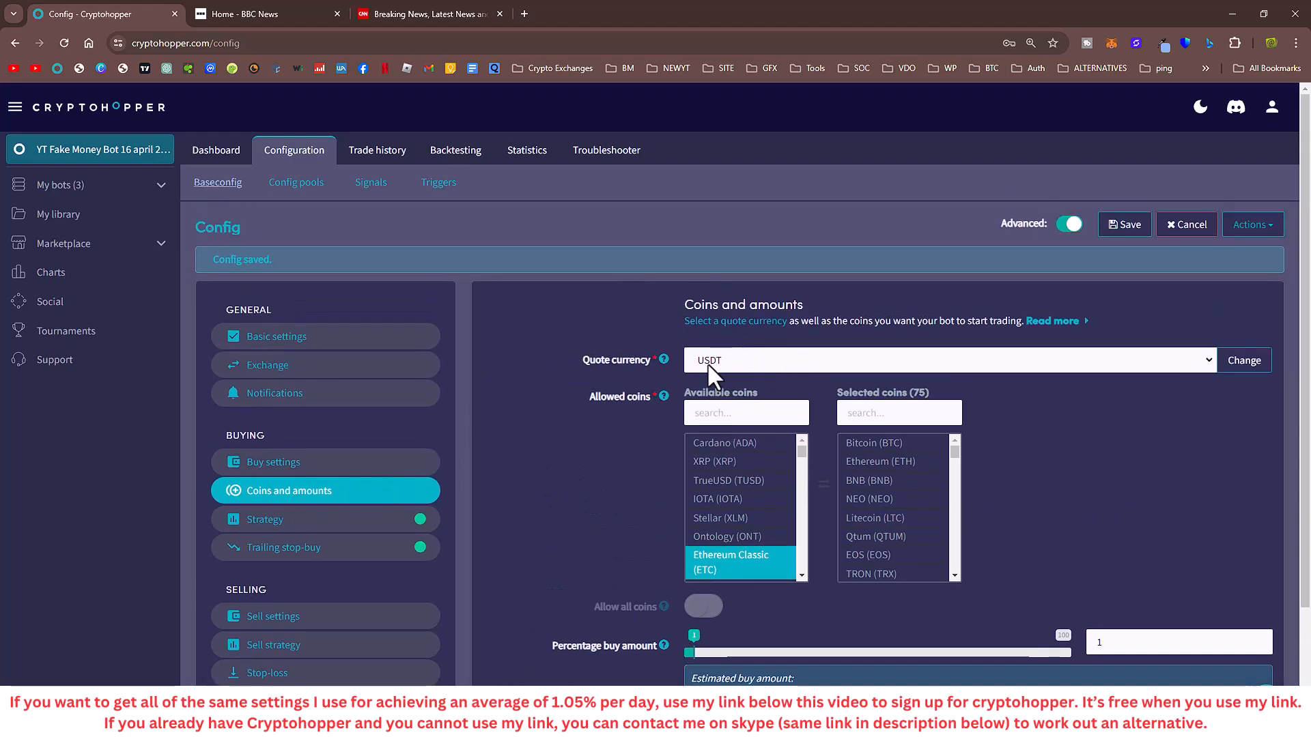
- Look through the quote currency choices and leave USDT selected
left_click(1201, 362)
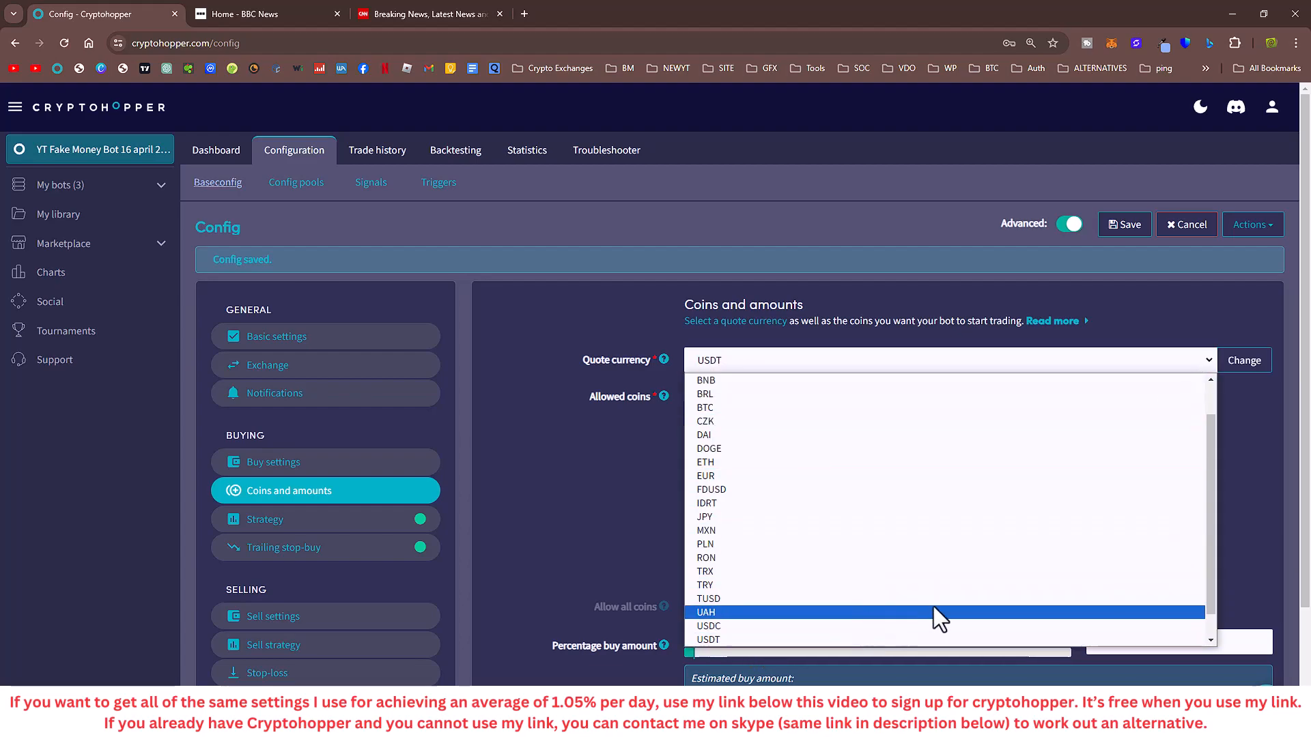
left_click(1243, 494)
left_click(1124, 225)
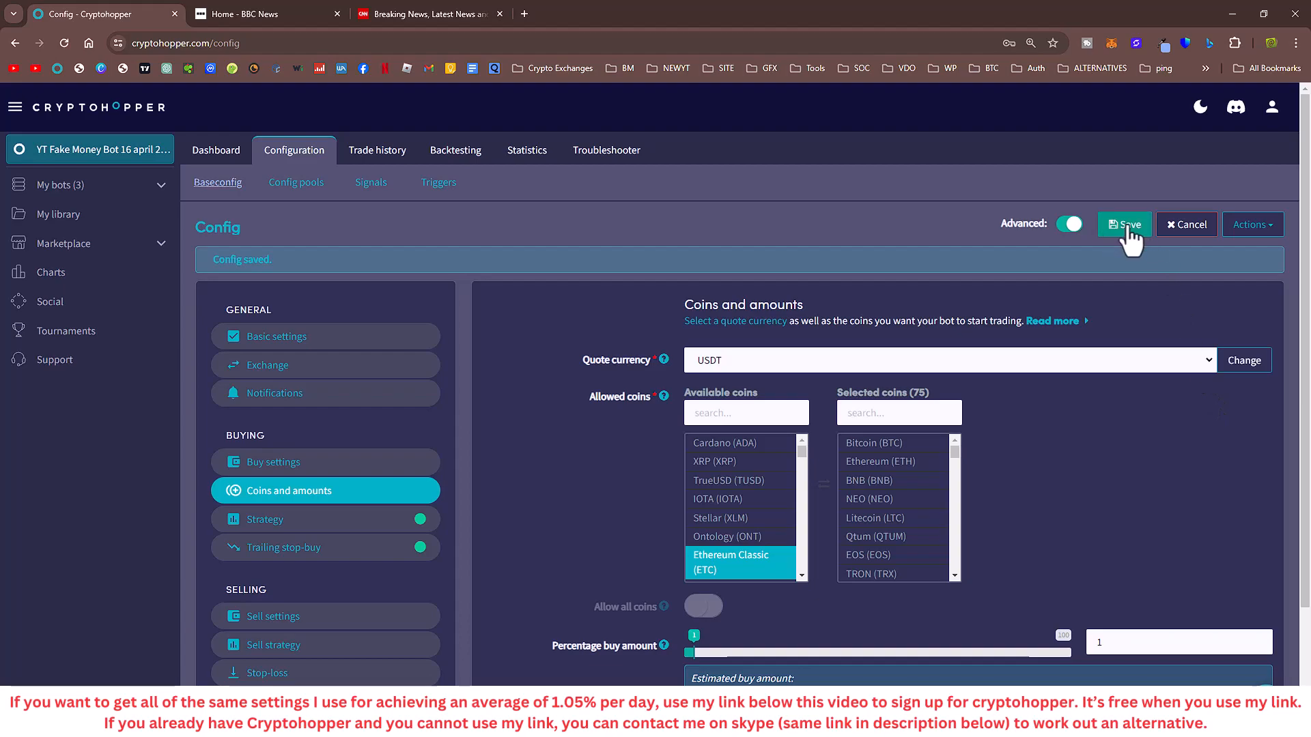
- Check which strategy the bot uses and its number of targets to buy
scroll(544, 487, "down", 2)
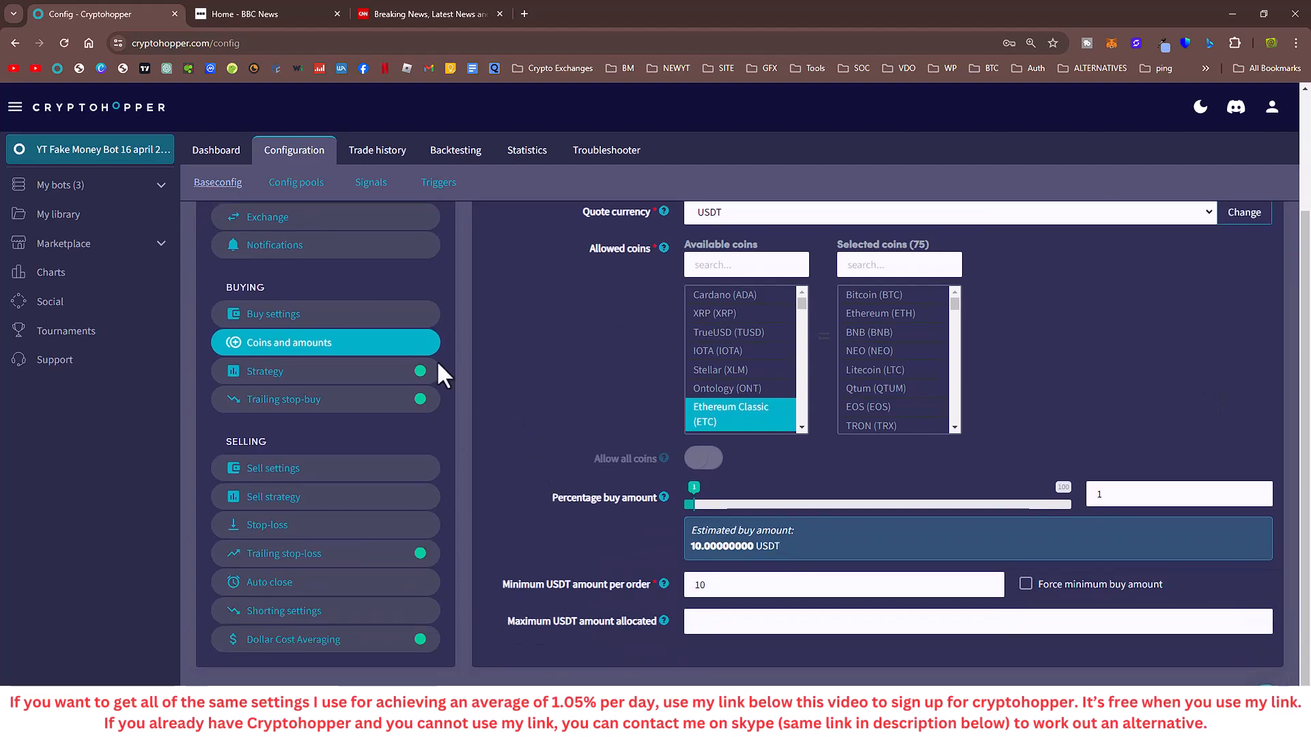
left_click(279, 376)
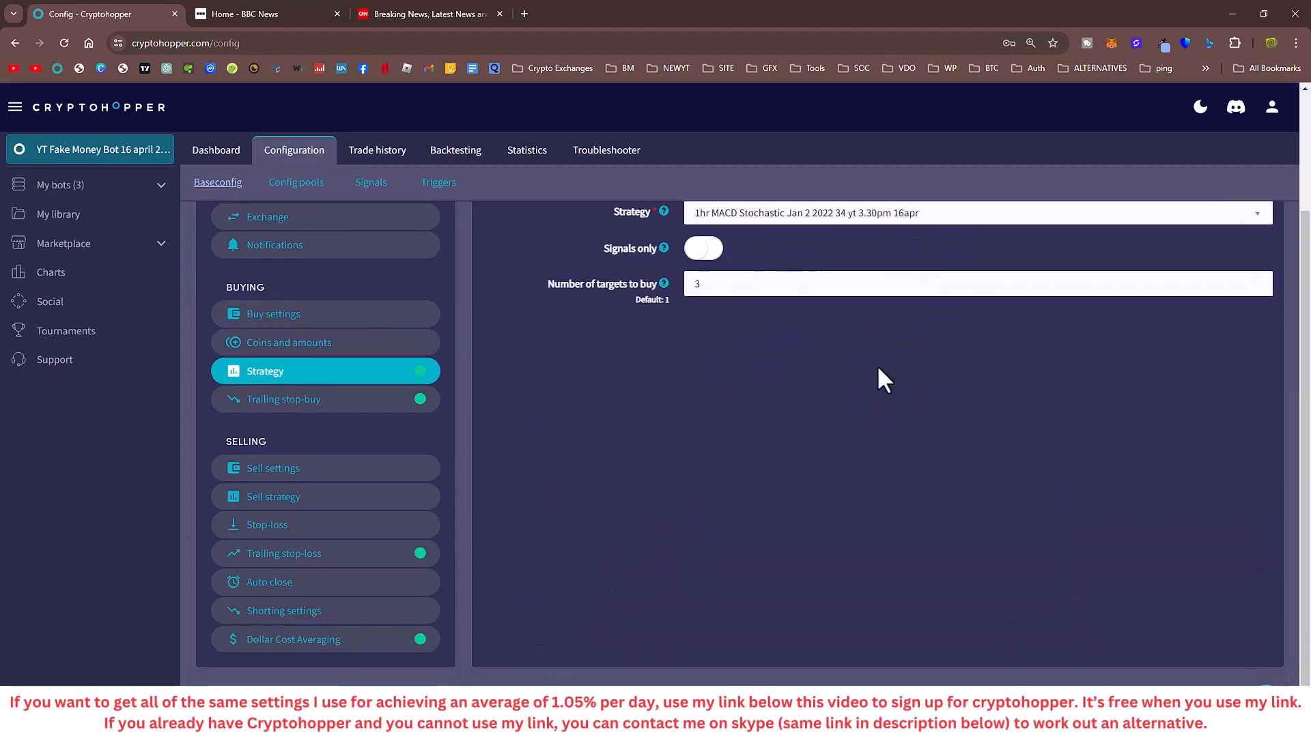
scroll(880, 495, "up", 2)
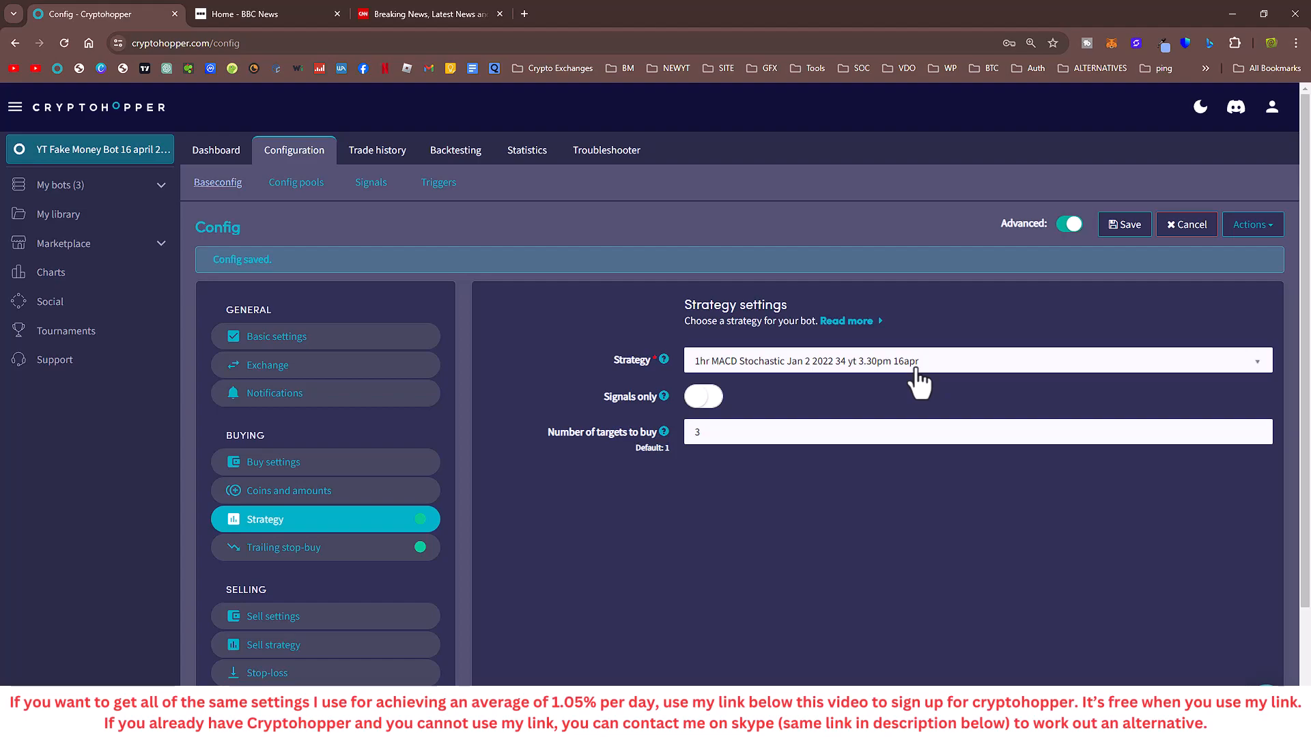
key("super")
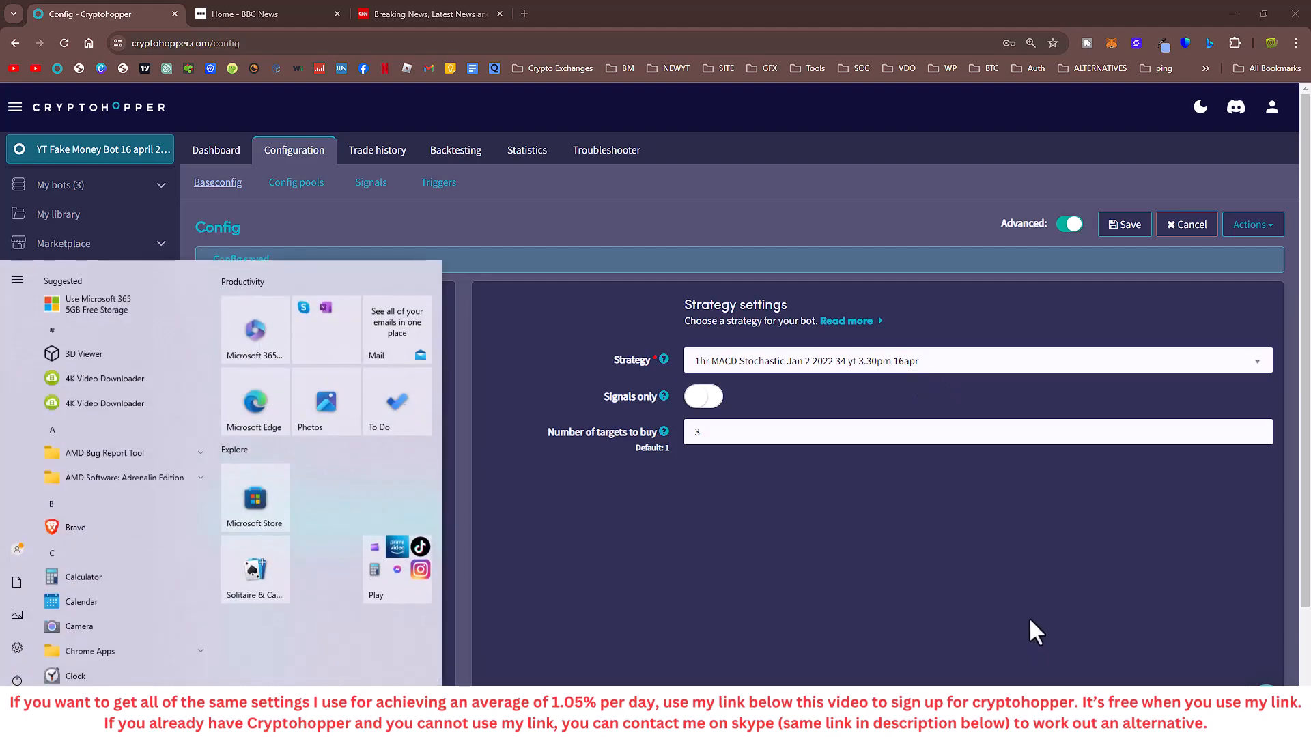
key("super")
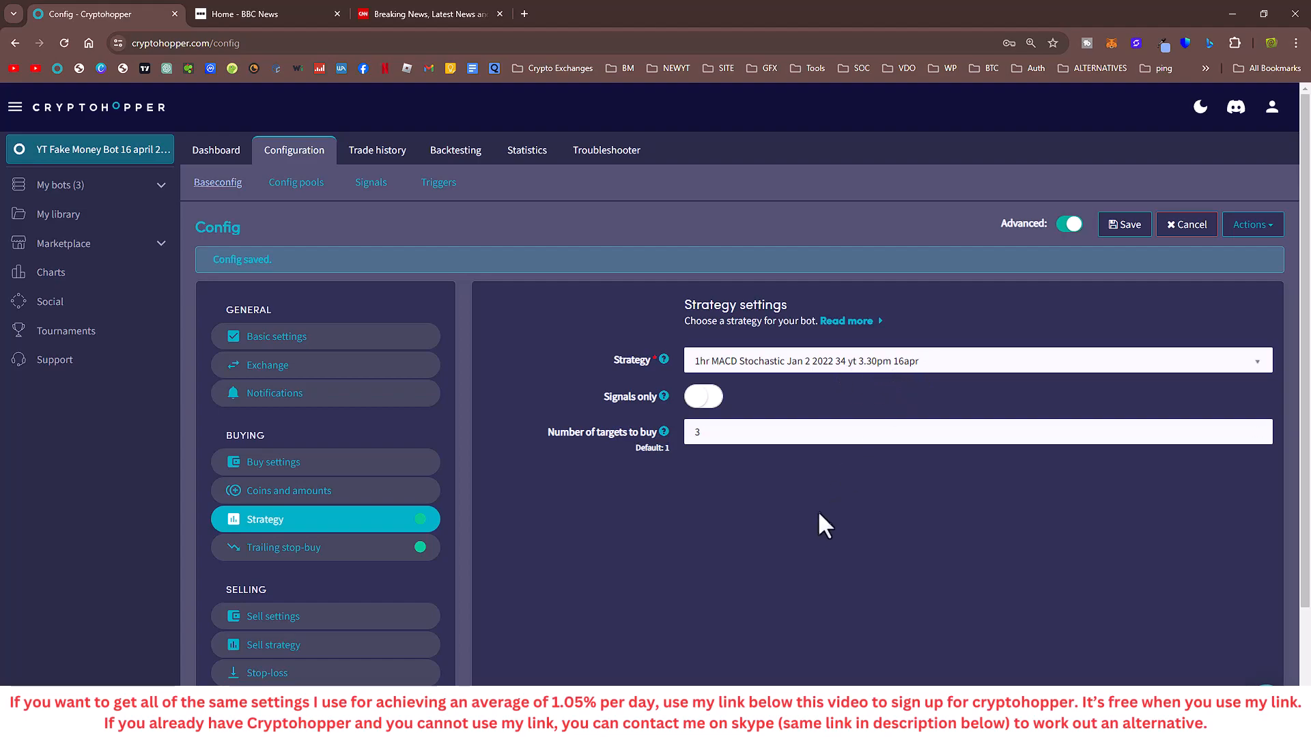
double_click(691, 438)
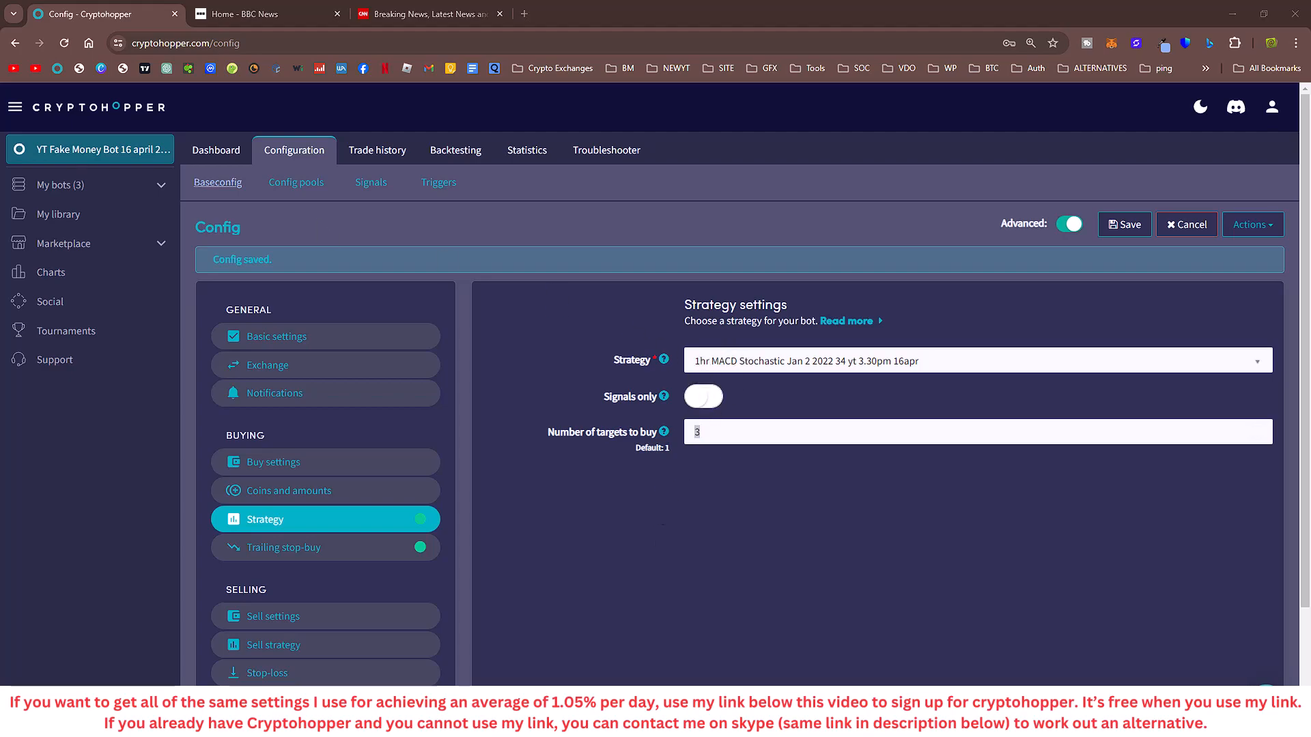
- Switch to the TradingView window, maximize it, and examine the CAKEUSDT 1-hour chart with its MACD and Stochastic indicators up close
left_click_drag(0, 37, 821, 179)
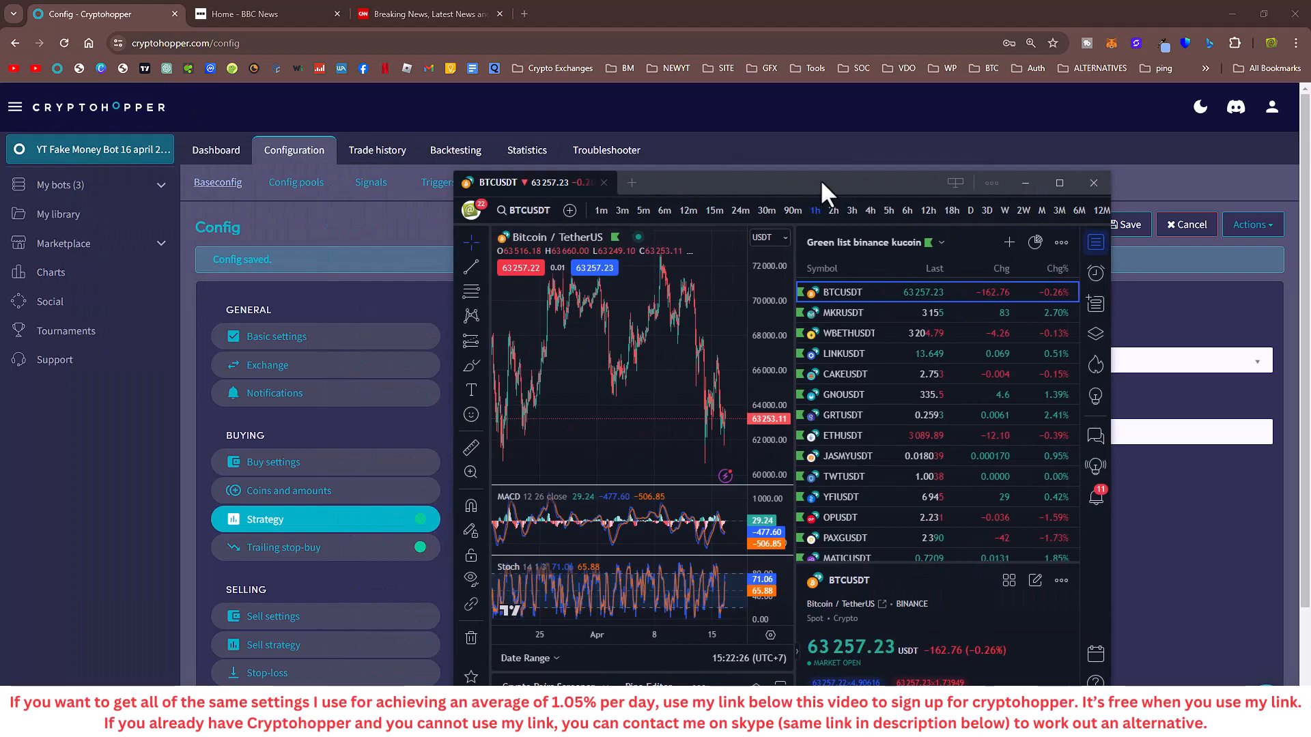
double_click(820, 179)
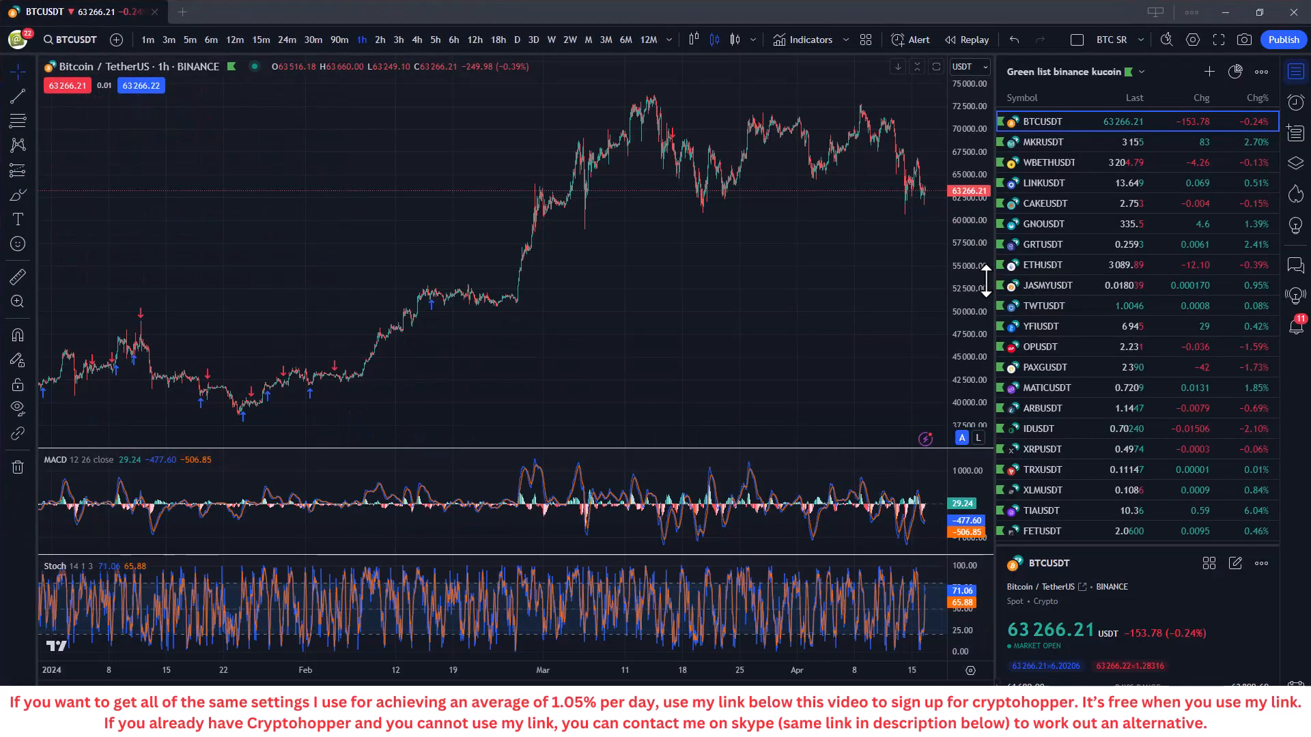
left_click(1060, 203)
scroll(615, 390, "up", 6)
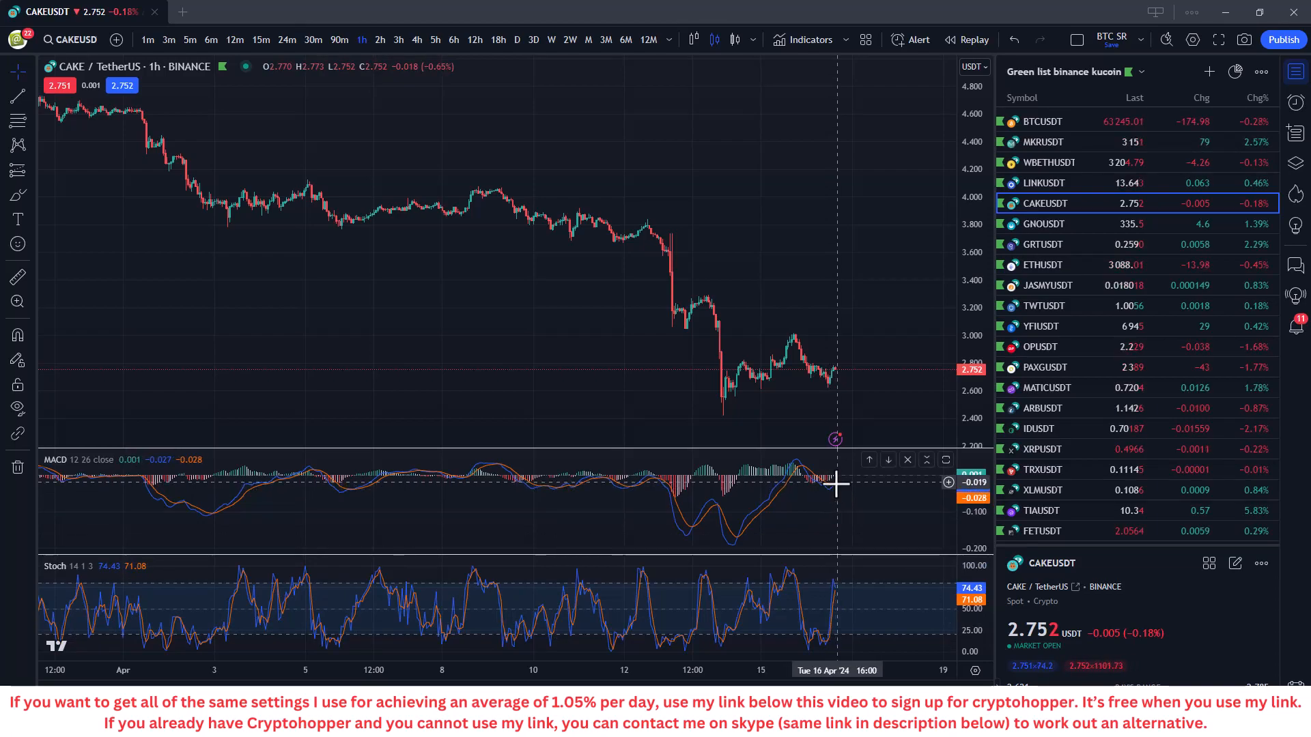
- Compare the 1-hour MACD and Stochastic charts of BTCUSDT, MKRUSDT, WBETHUSDT, CAKEUSDT and YFIUSDT from the watchlist
left_click_drag(970, 517, 972, 542)
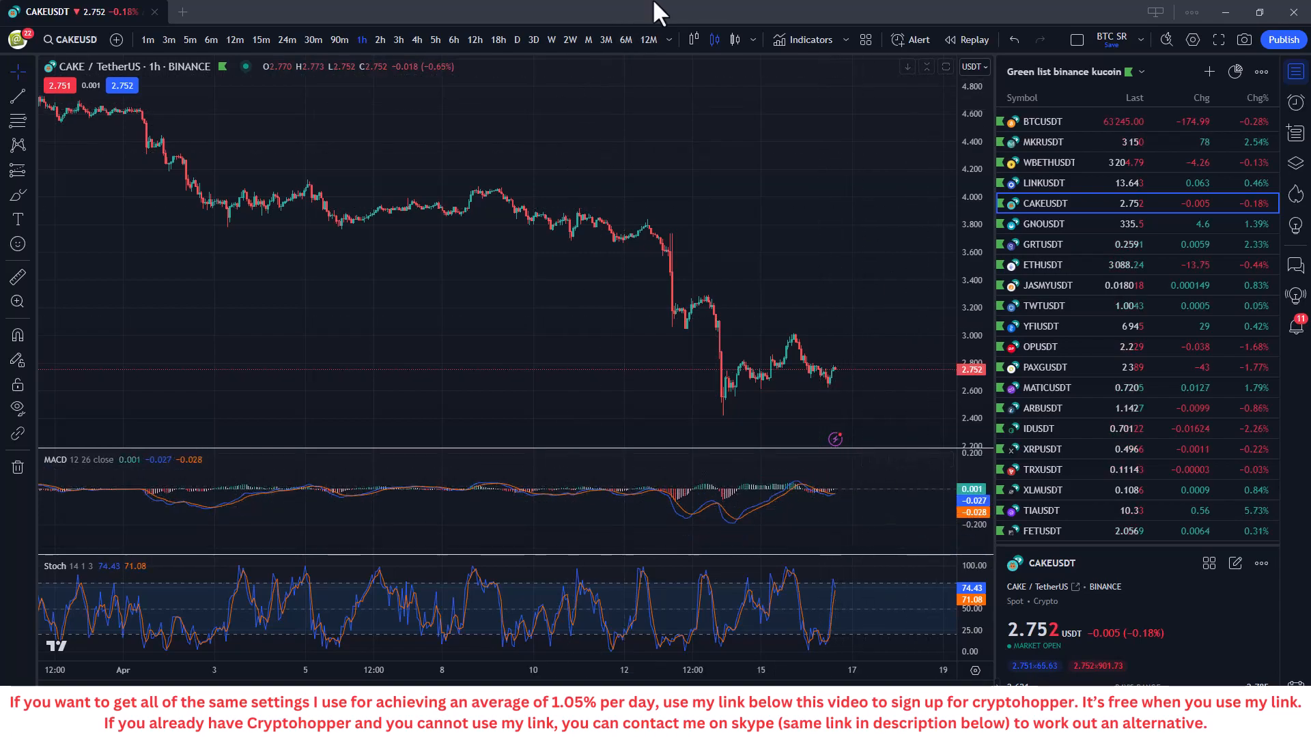
left_click(1047, 123)
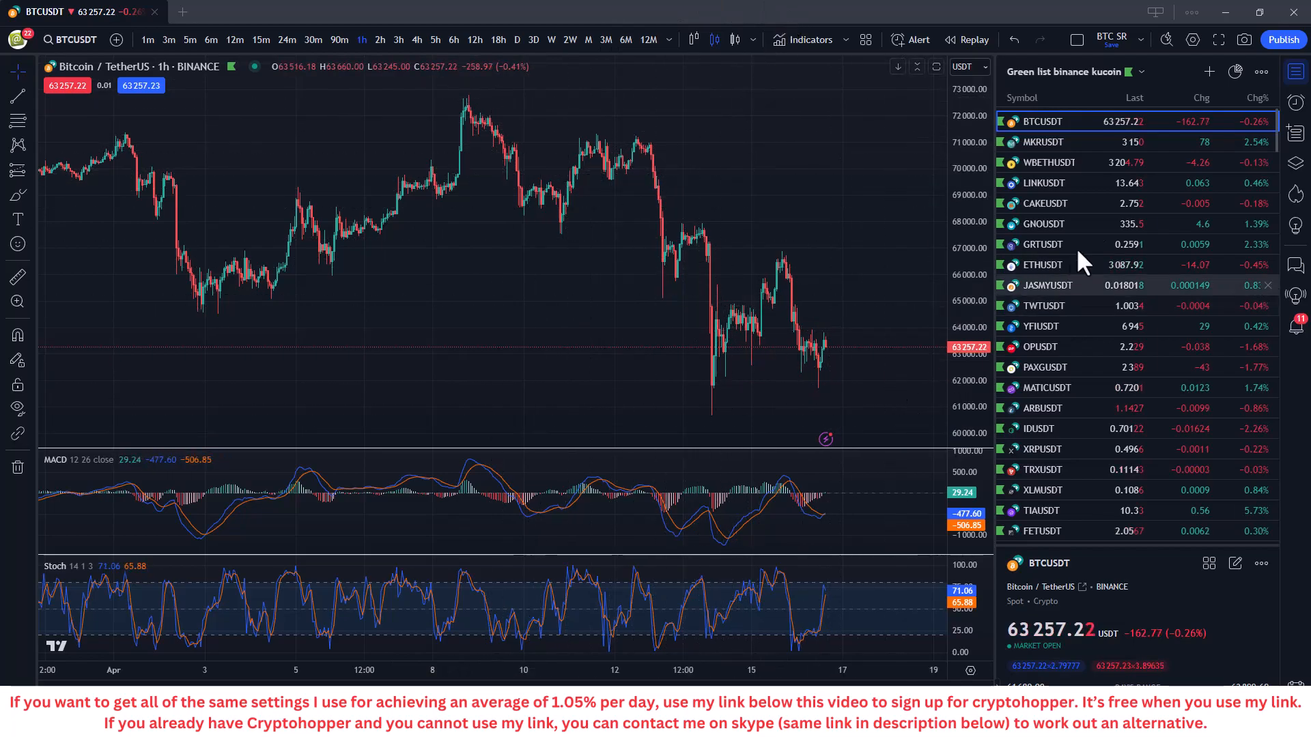
left_click(1058, 145)
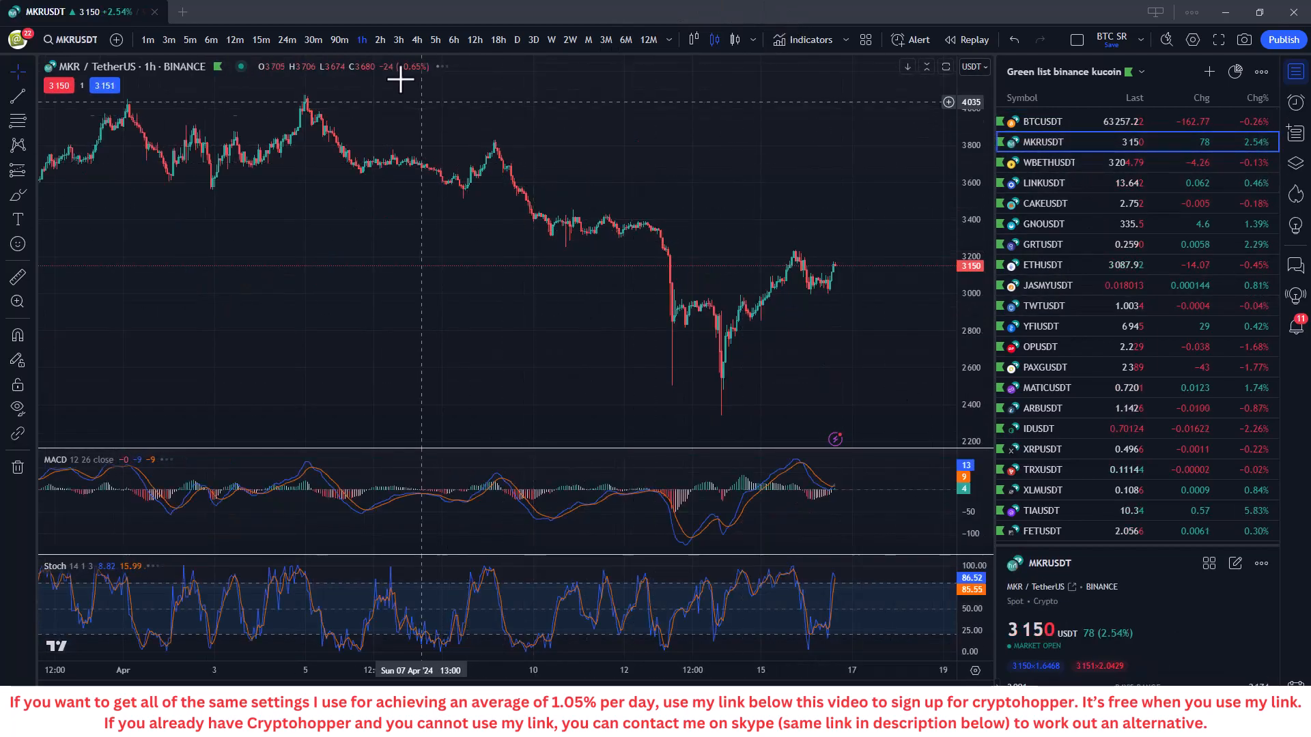
left_click_drag(404, 88, 546, 178)
left_click(1056, 161)
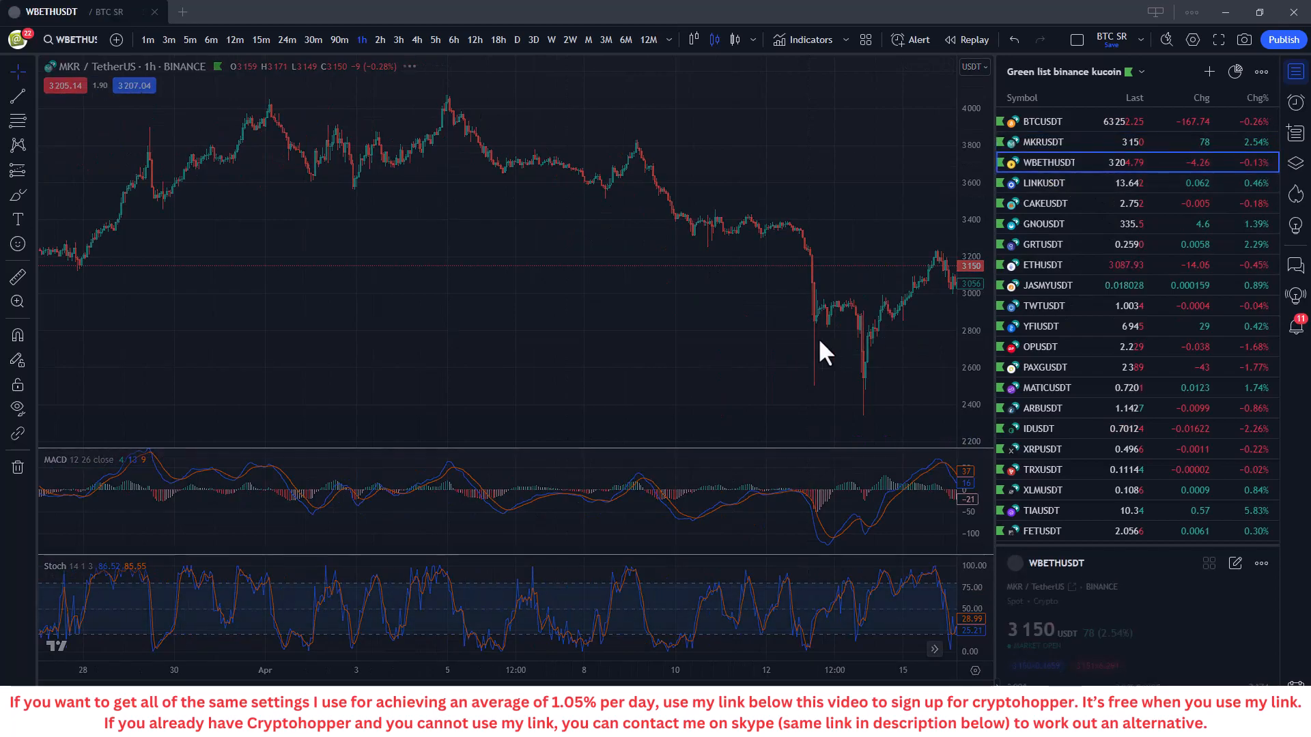
left_click_drag(689, 388, 371, 380)
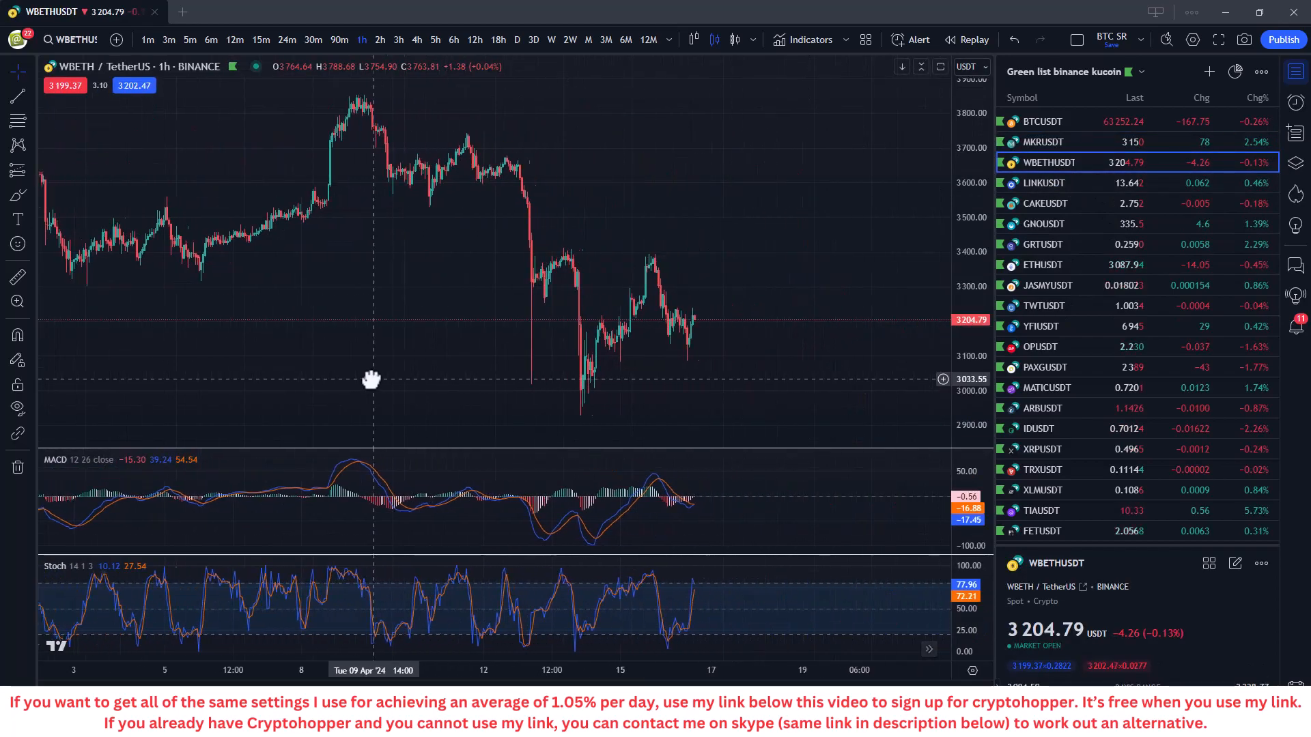
left_click(1062, 201)
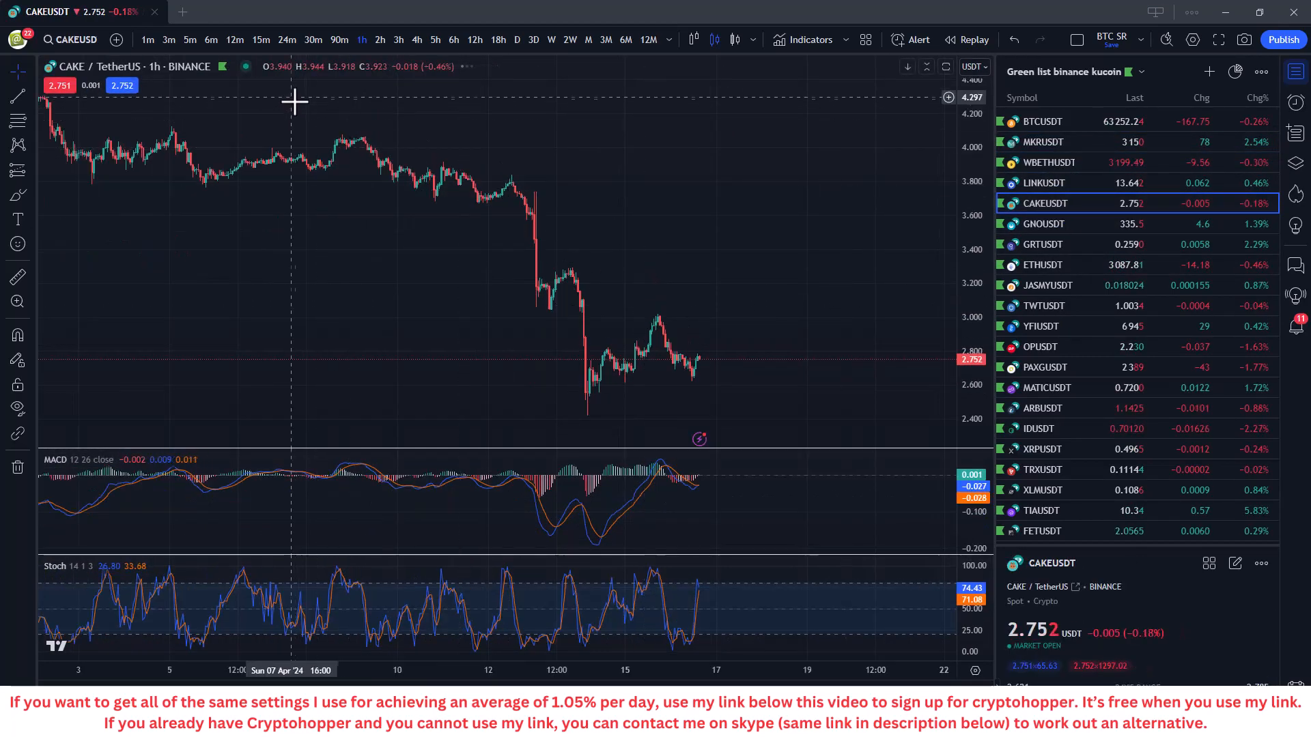
left_click(1111, 326)
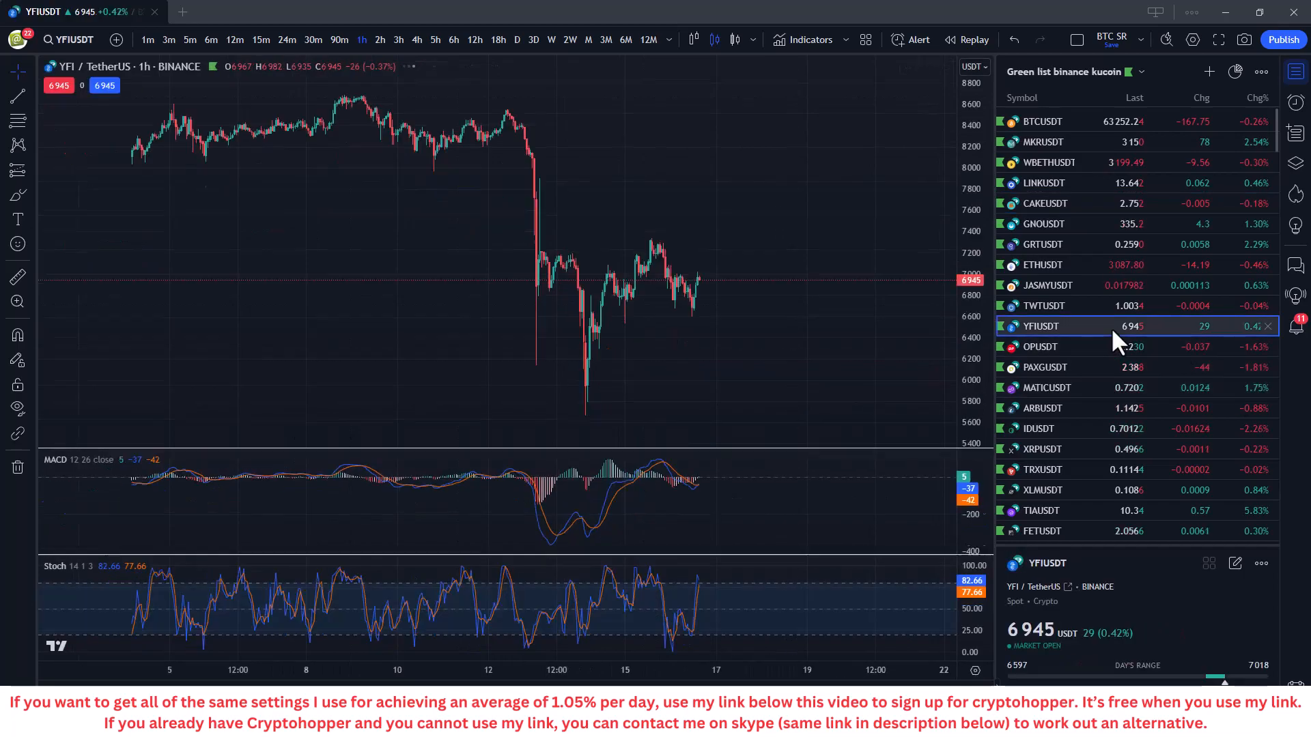
- Switch back to the Cryptohopper window and save the bot's strategy configuration
left_click_drag(893, 12, 772, 736)
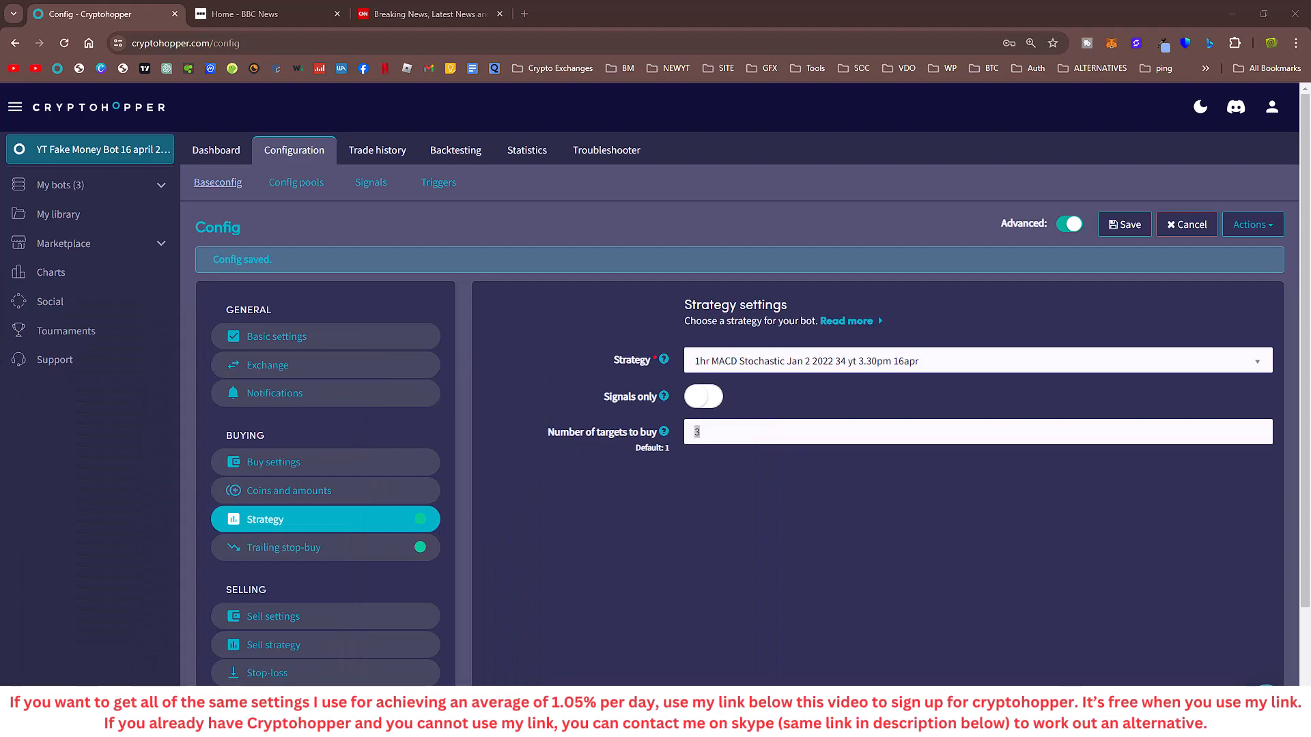
left_click(568, 519)
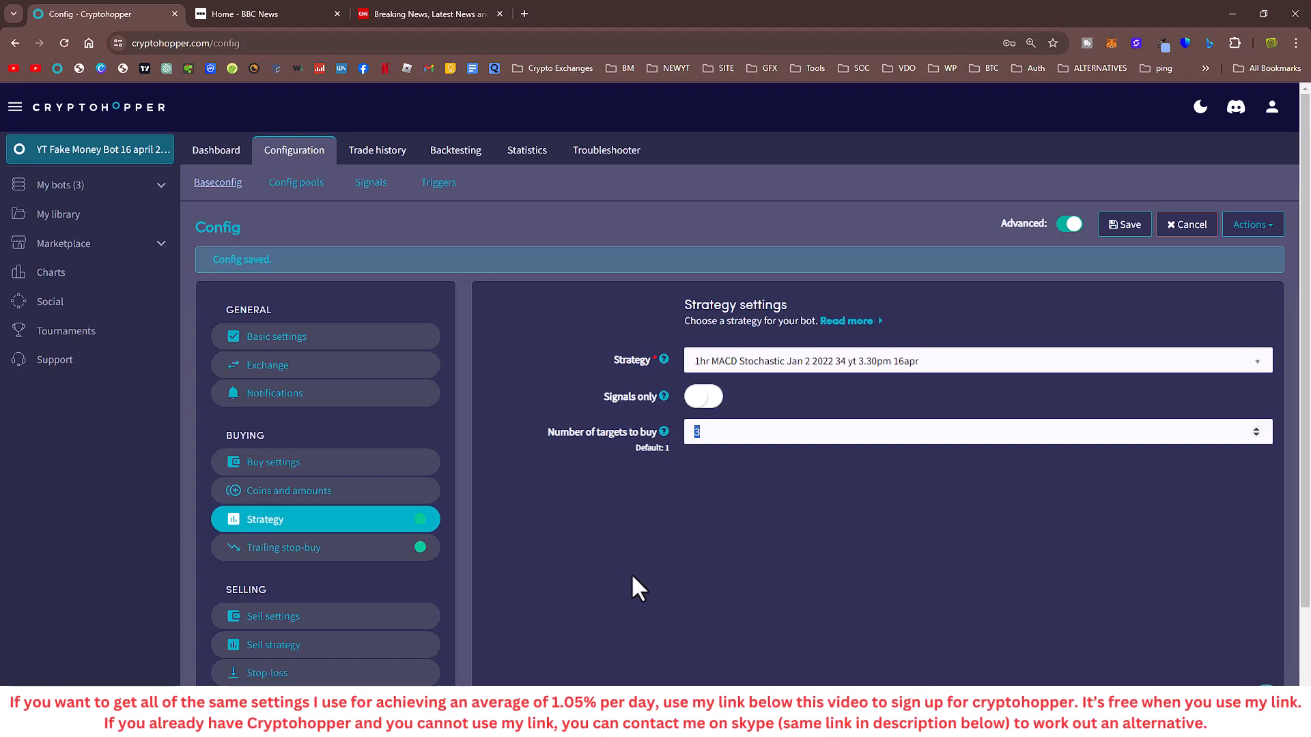
left_click(1116, 227)
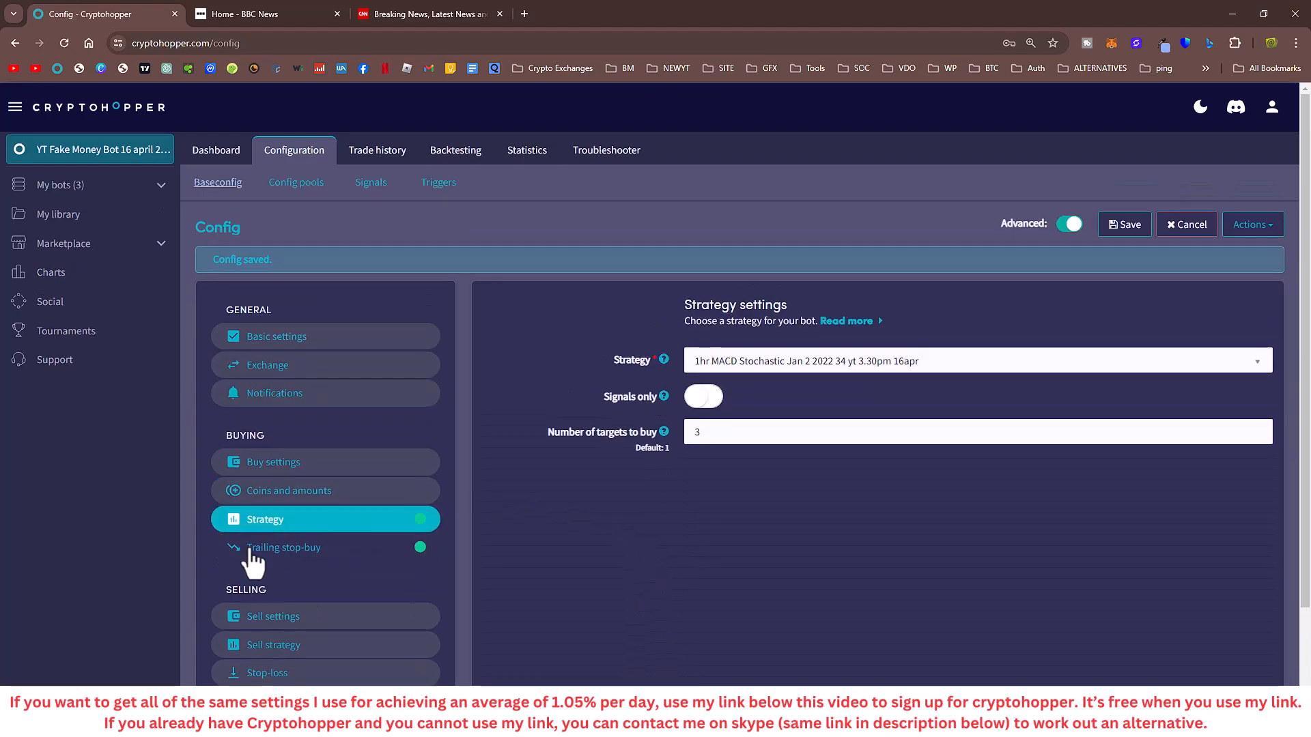
- Review the bot's trailing stop-buy percentage and its sell settings, including the take profit value
left_click(253, 550)
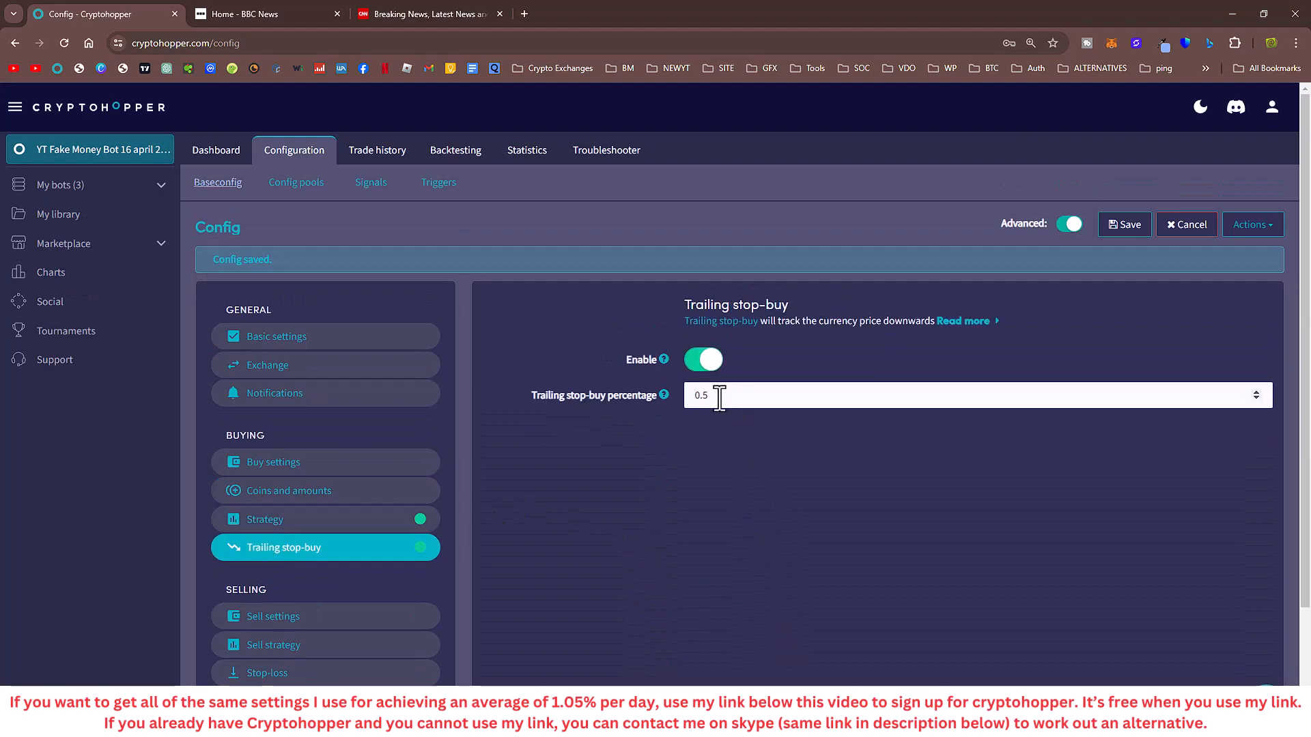
scroll(902, 607, "down", 2)
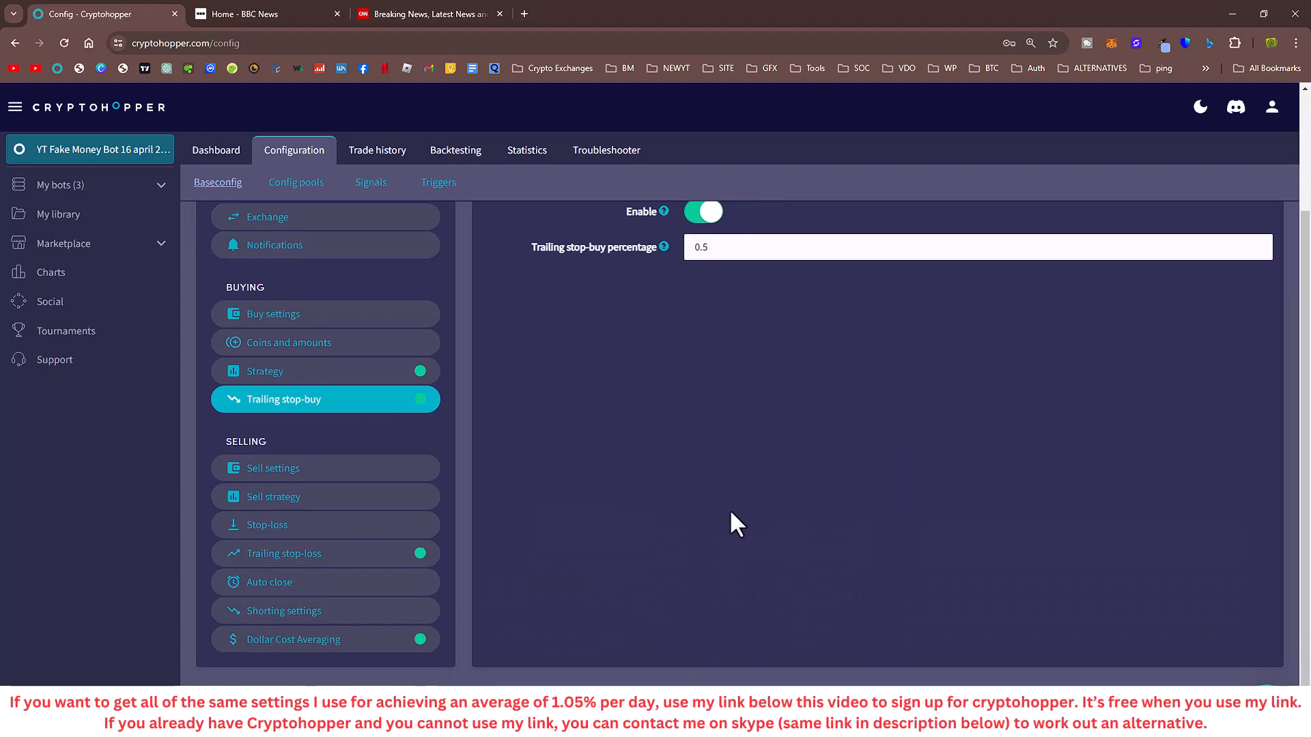
left_click(299, 471)
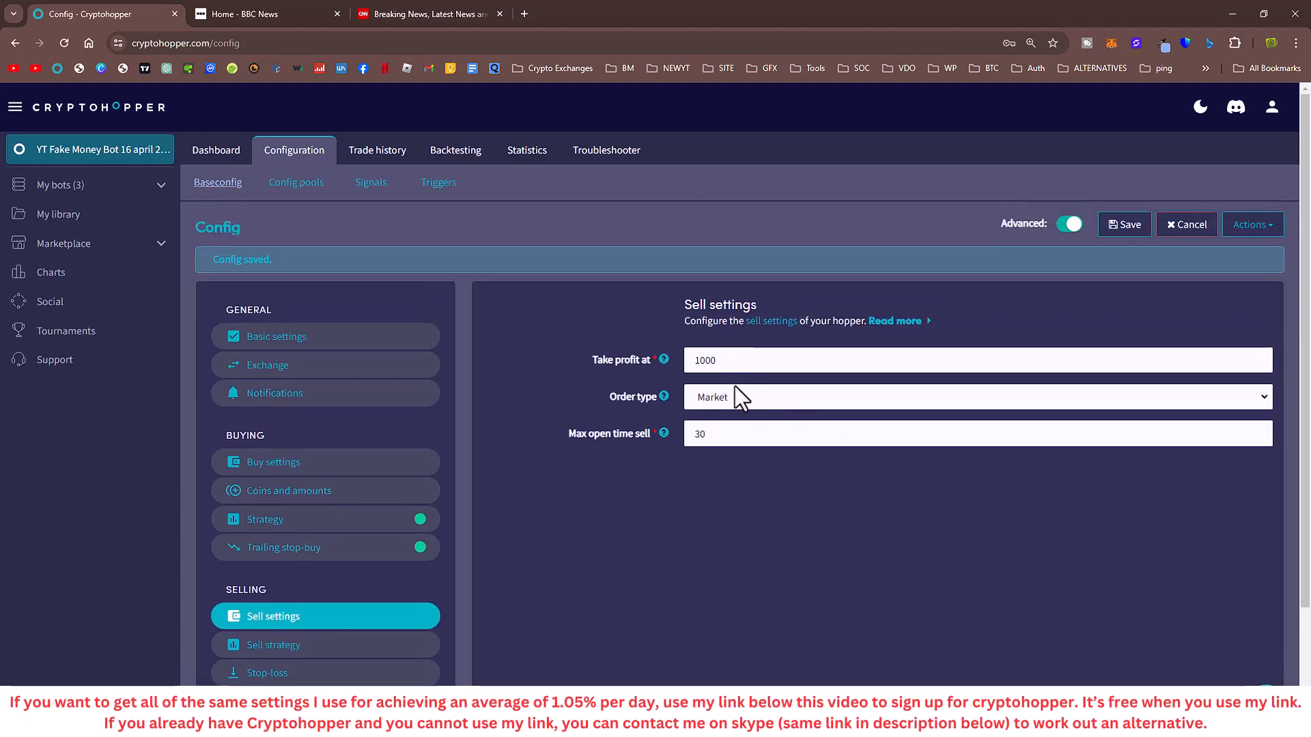
double_click(731, 360)
left_click(703, 611)
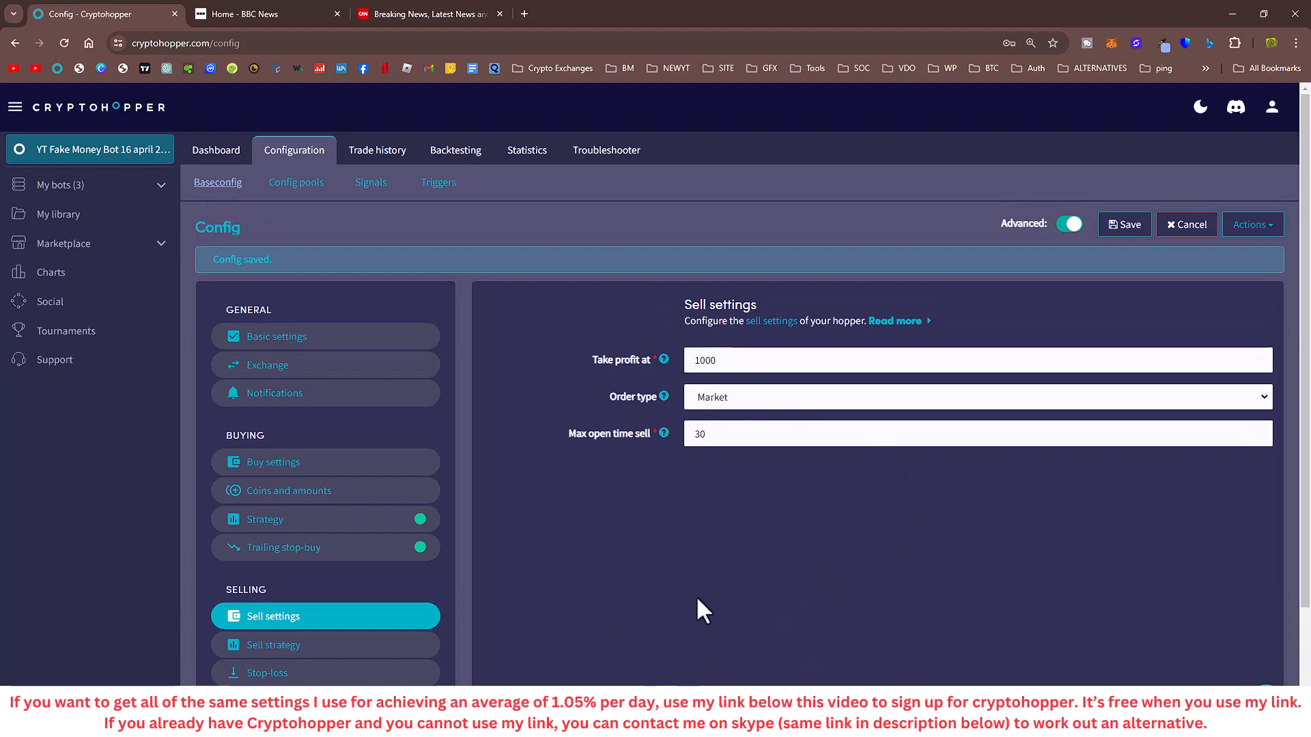
- Check the bot's sell strategy options and whether its regular stop-loss is enabled
scroll(686, 509, "down", 1)
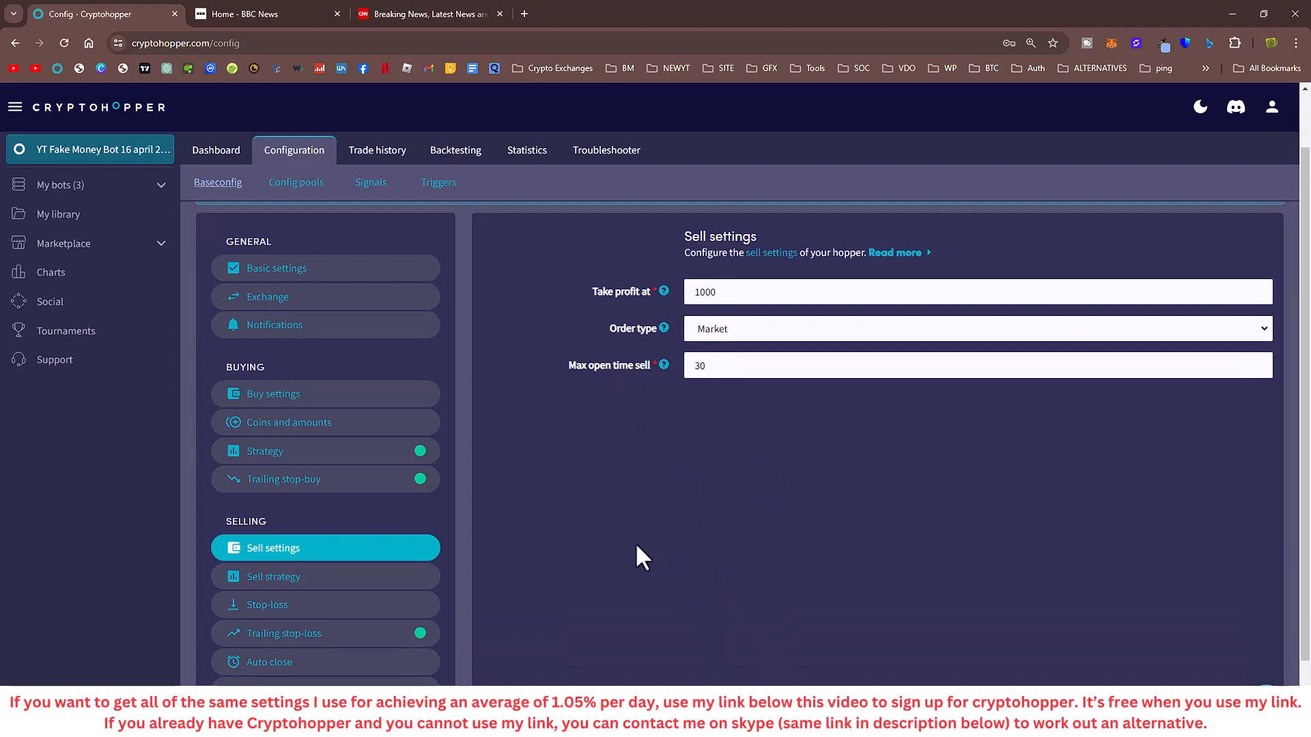
scroll(635, 542, "down", 1)
left_click(353, 502)
scroll(654, 273, "up", 2)
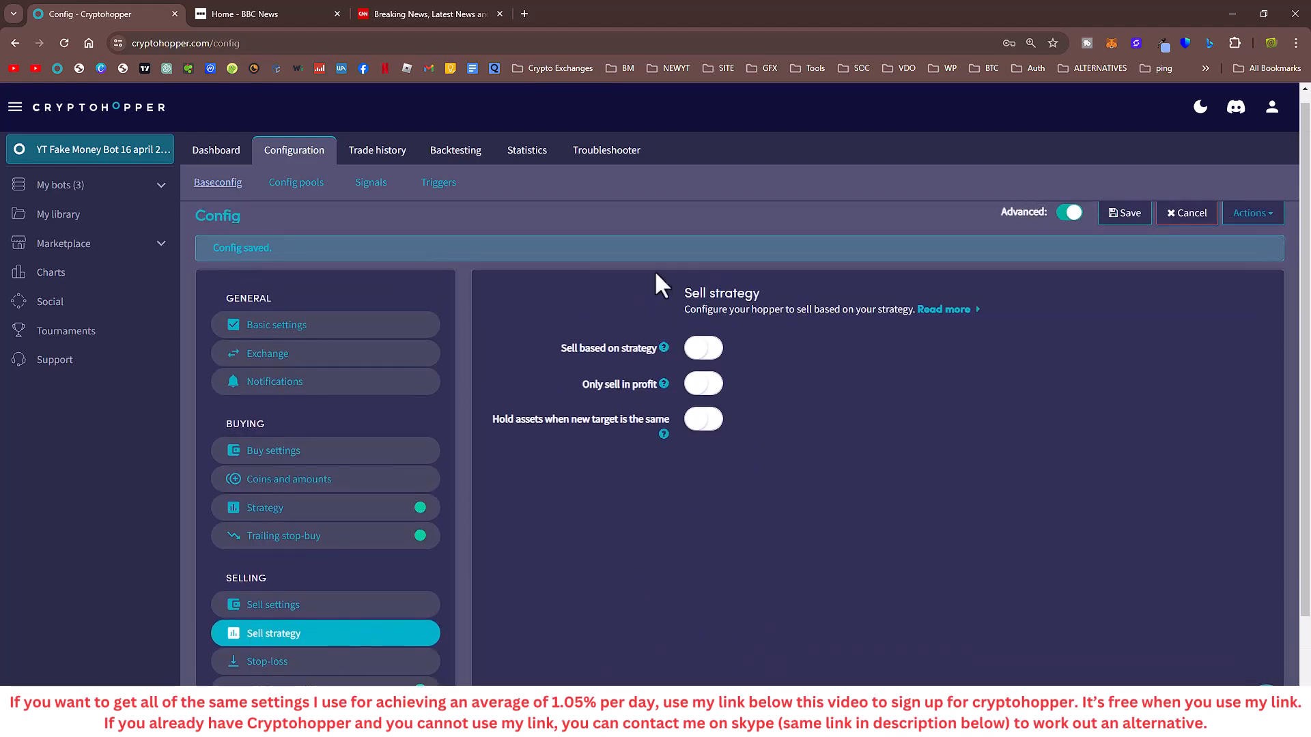
scroll(742, 580, "down", 2)
left_click(309, 526)
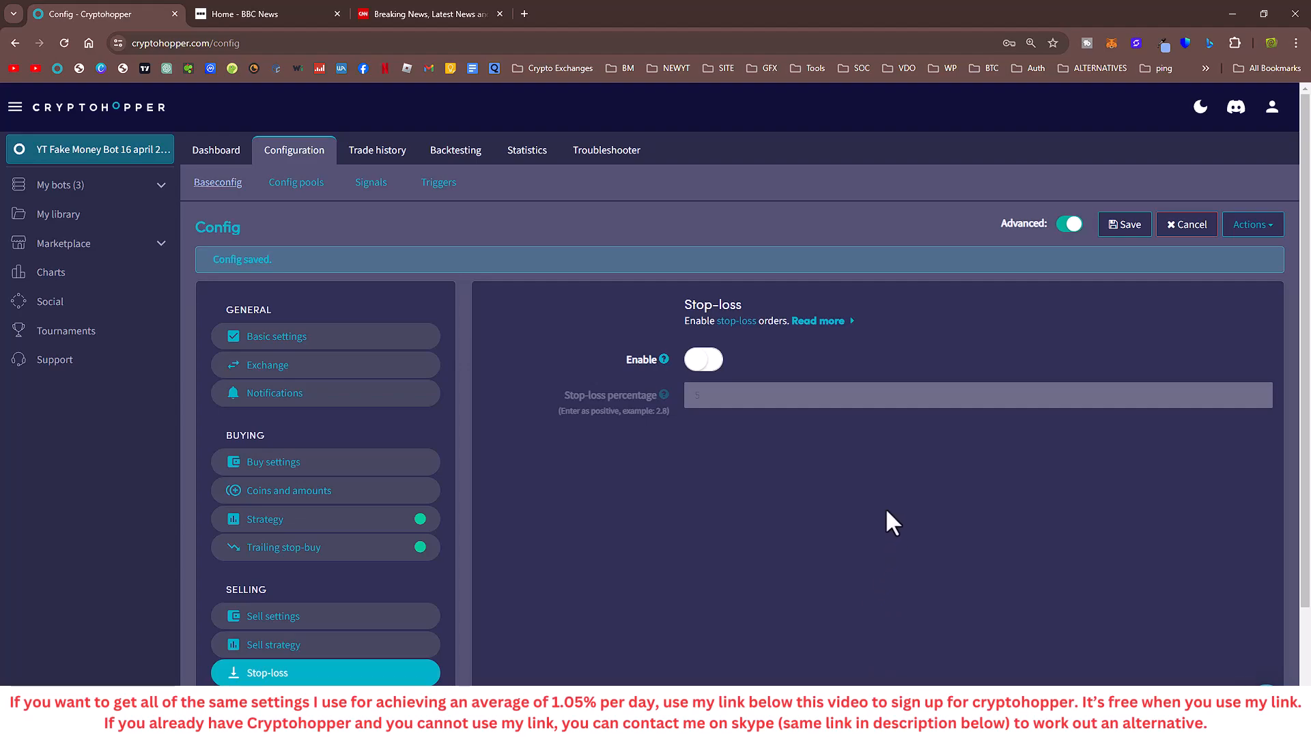
- Review the trailing stop-loss settings, including the profit level that arms it
scroll(792, 536, "down", 2)
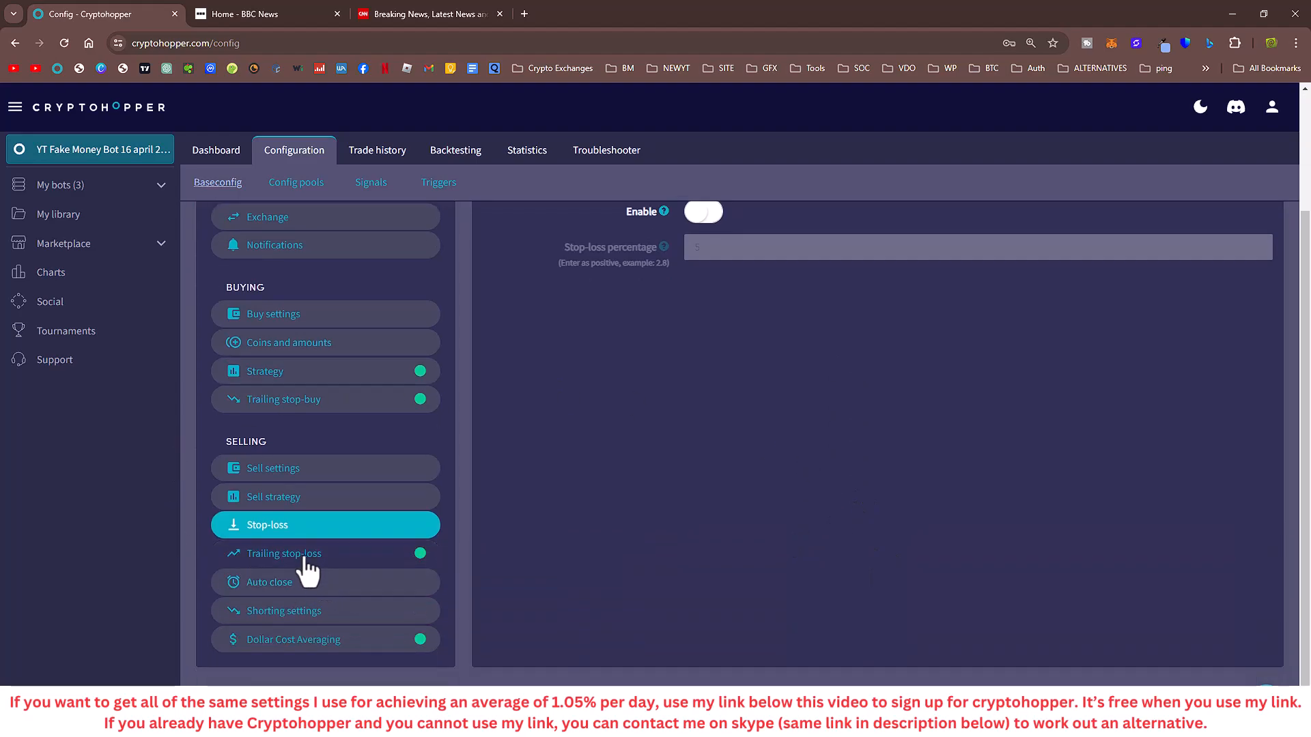
left_click(355, 553)
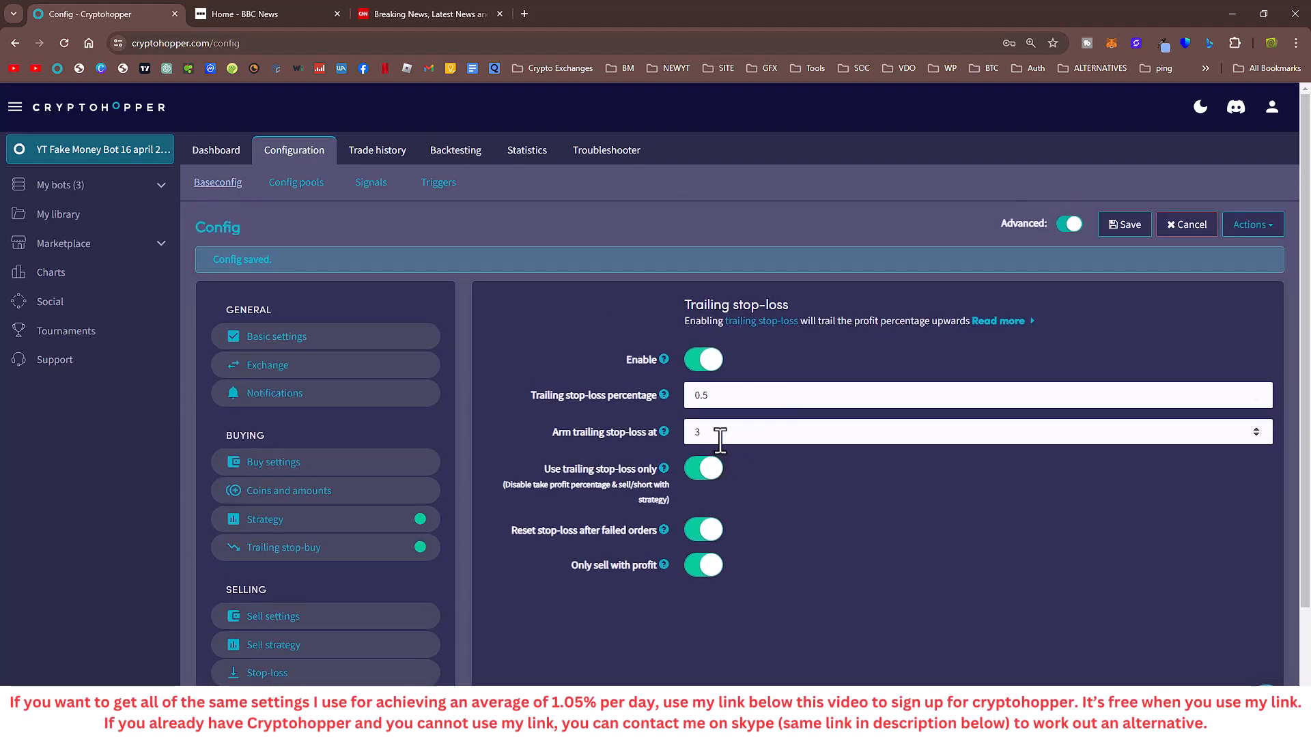
left_click_drag(720, 439, 686, 439)
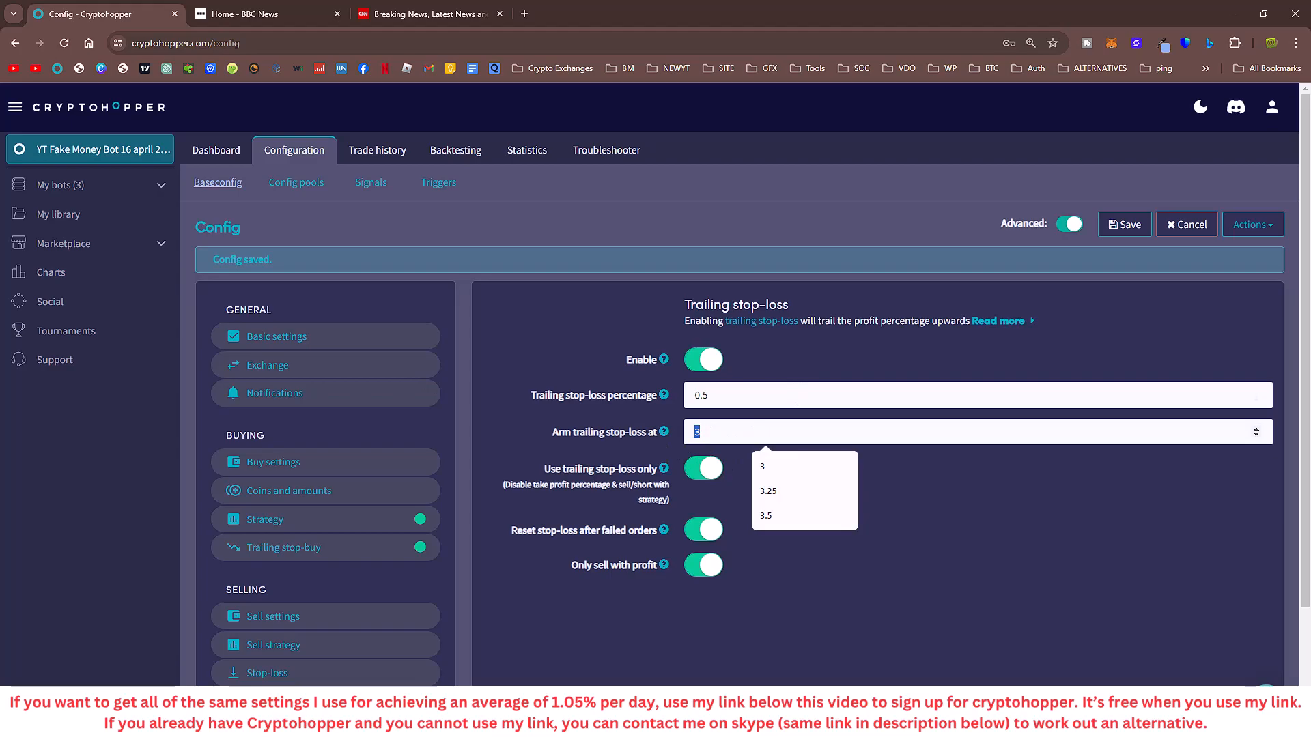
- Switch to the TradingView window, maximize it, and measure the YFIUSDT price rise from near the 14 April low
left_click_drag(576, 315, 656, 316)
double_click(657, 315)
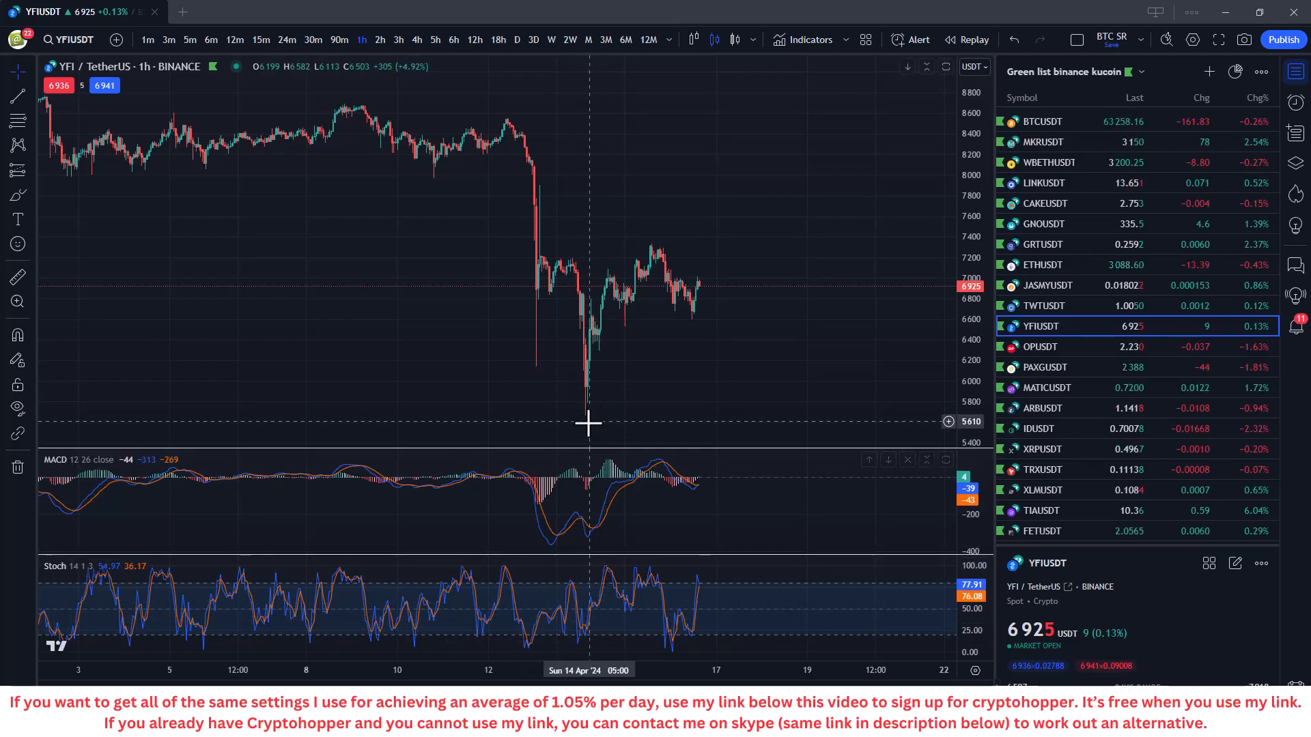
left_click(17, 276)
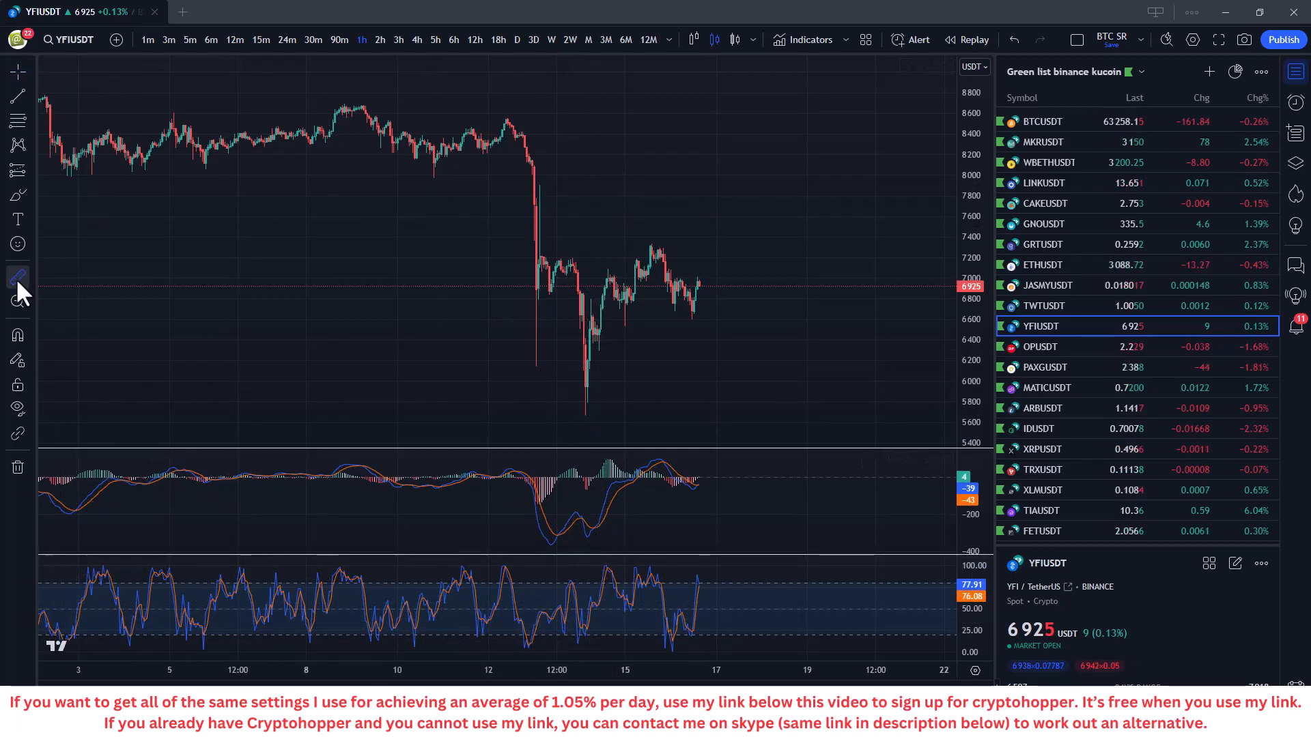
left_click(587, 387)
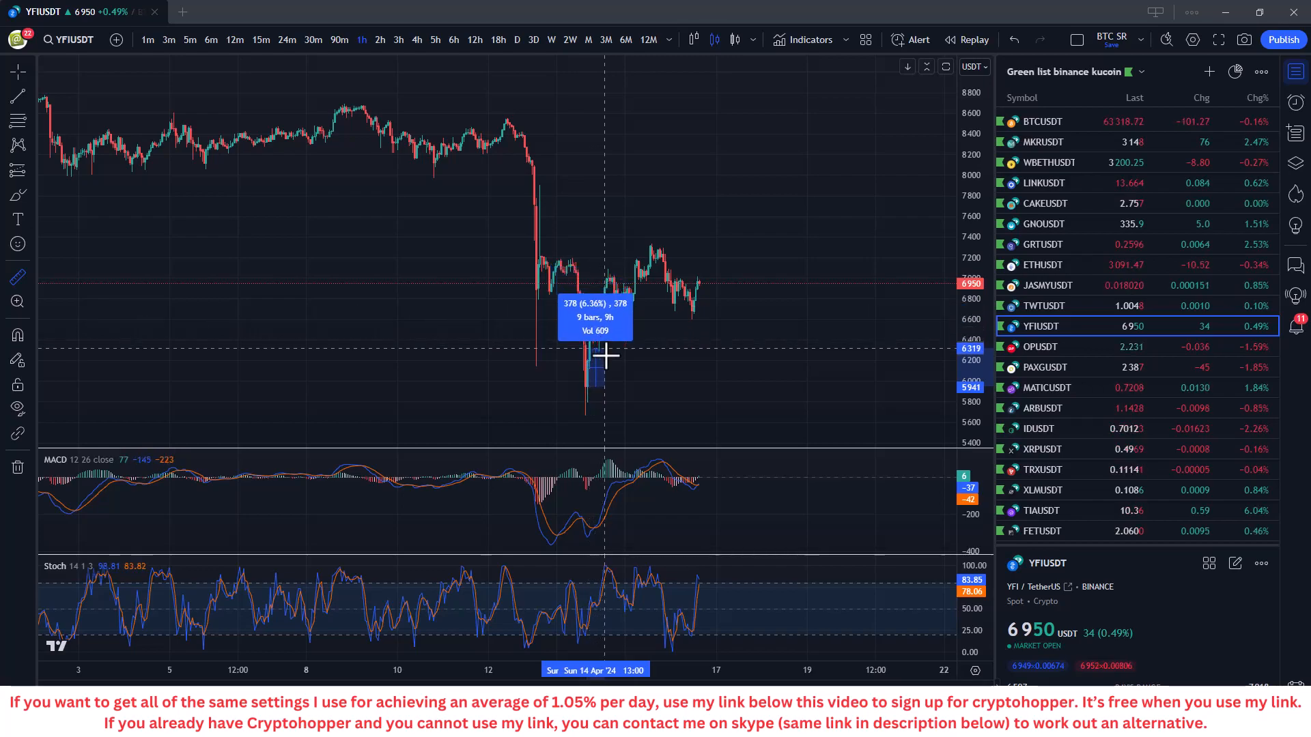
left_click(689, 386)
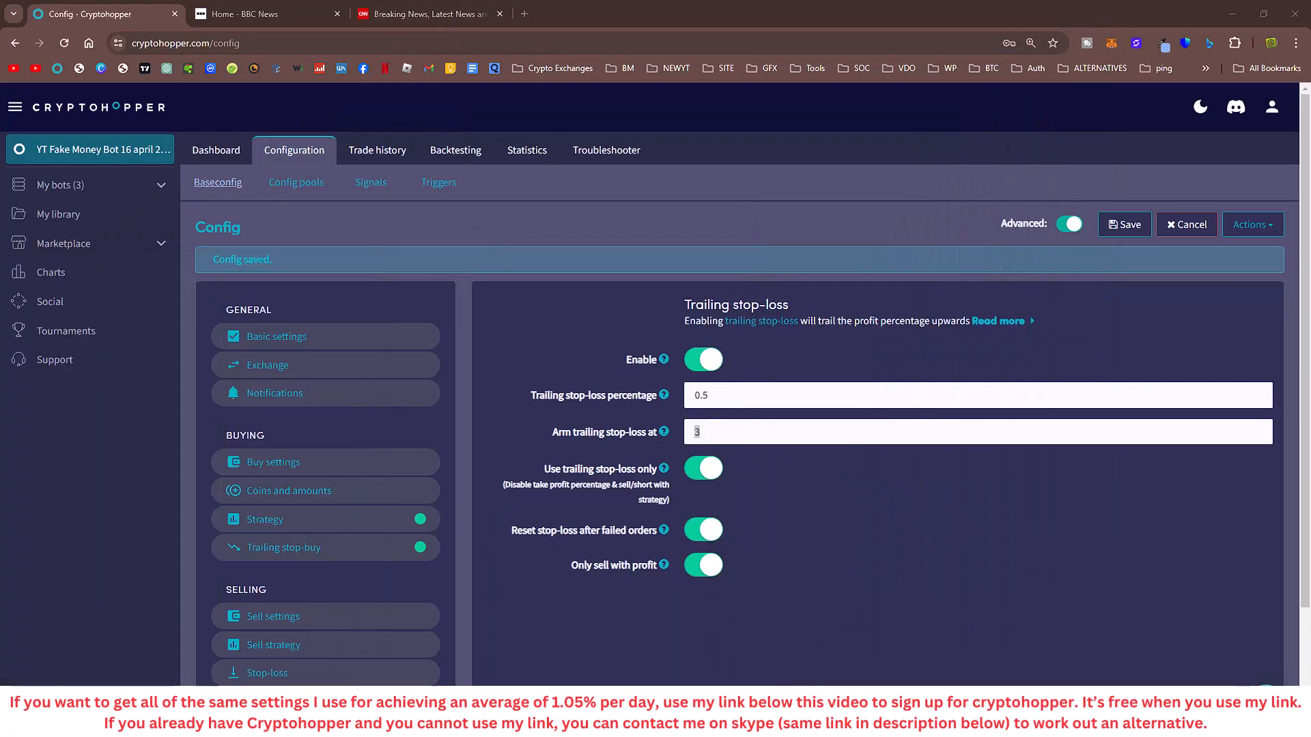
- Check the trailing stop-loss percentage and arming level in Cryptohopper, and save the configuration
left_click(720, 432)
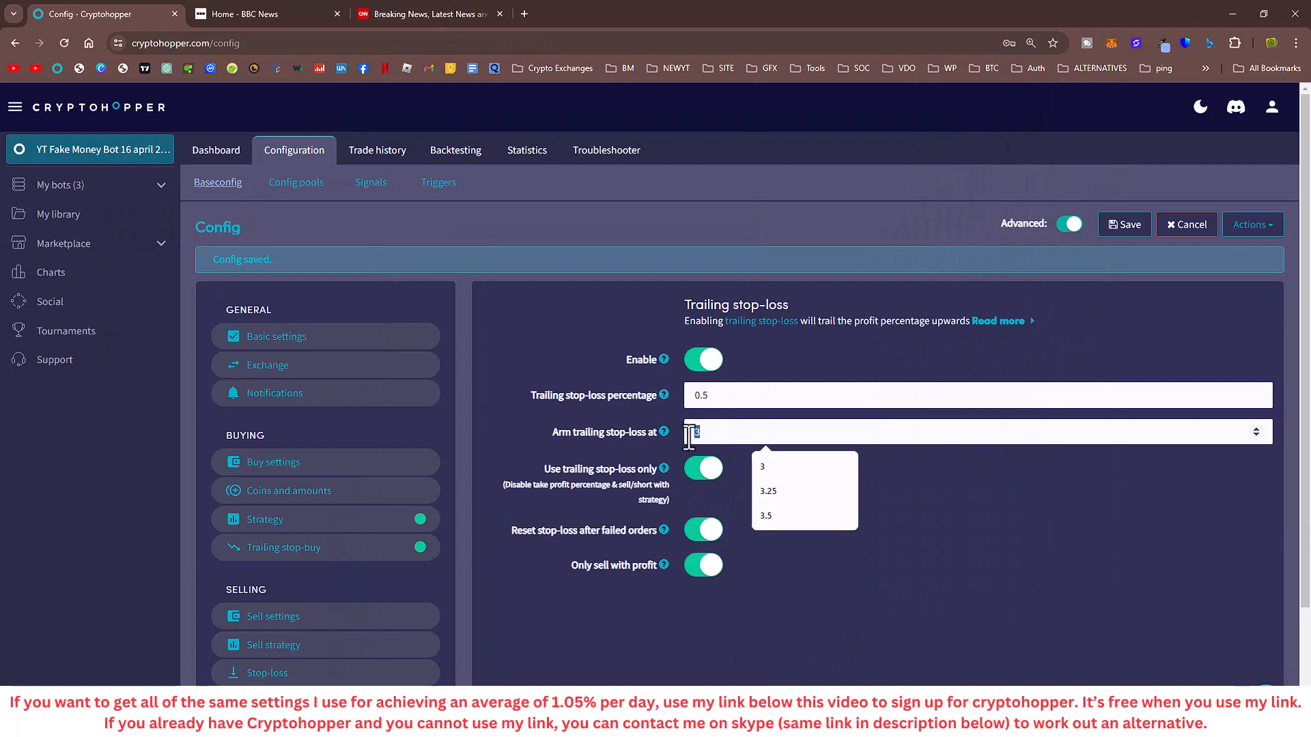
left_click(745, 435)
left_click_drag(736, 400, 687, 400)
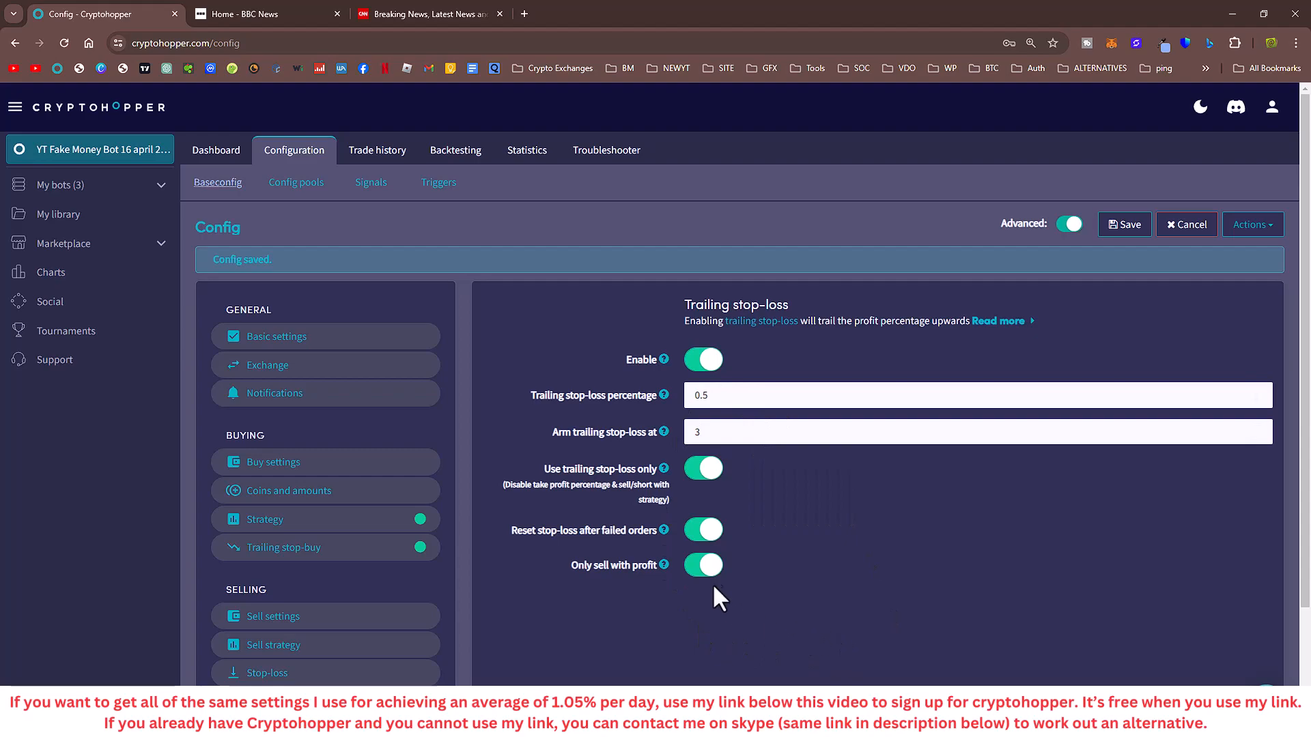
left_click(1123, 226)
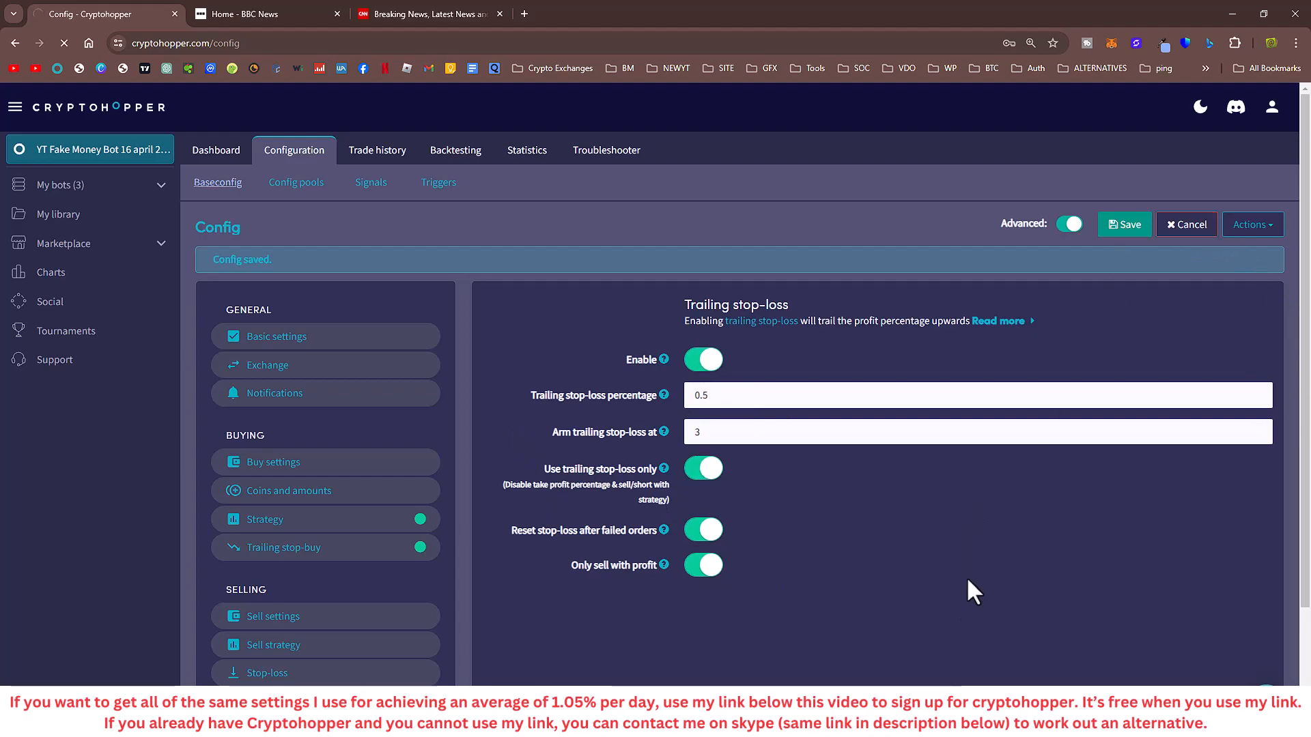
key("super")
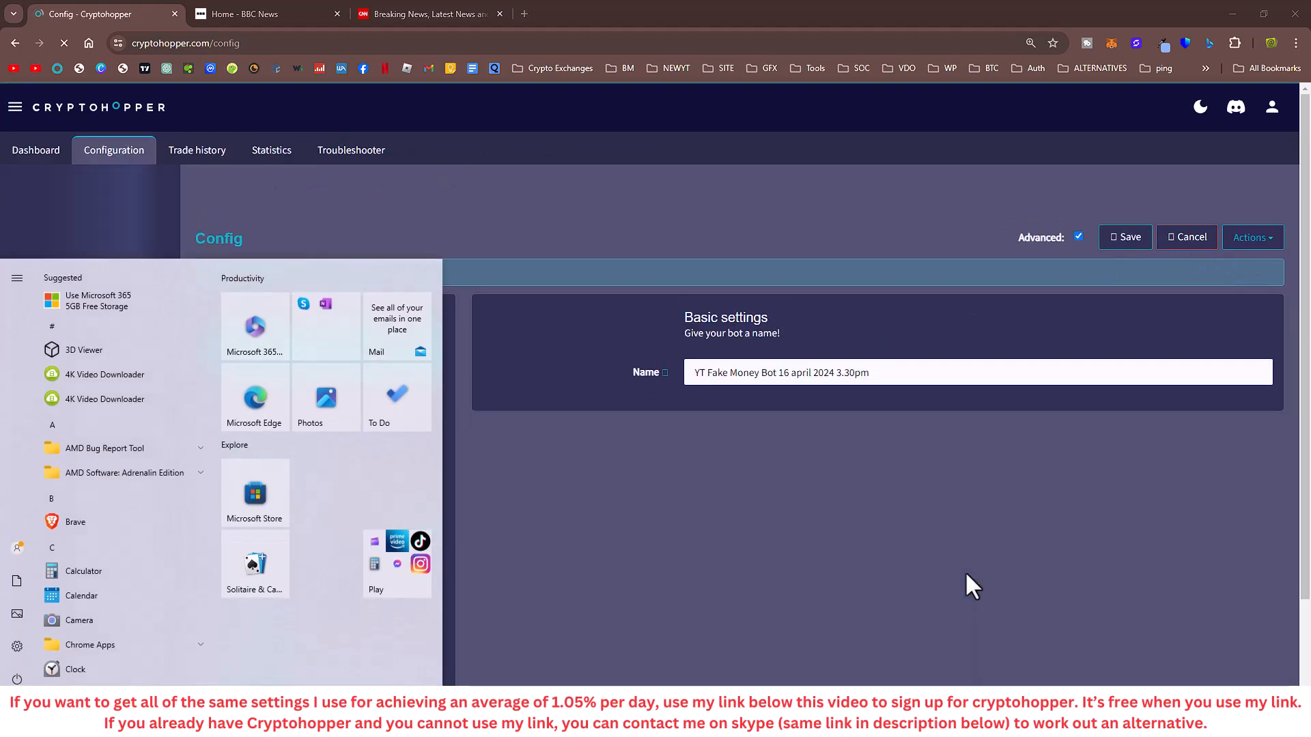
left_click(965, 572)
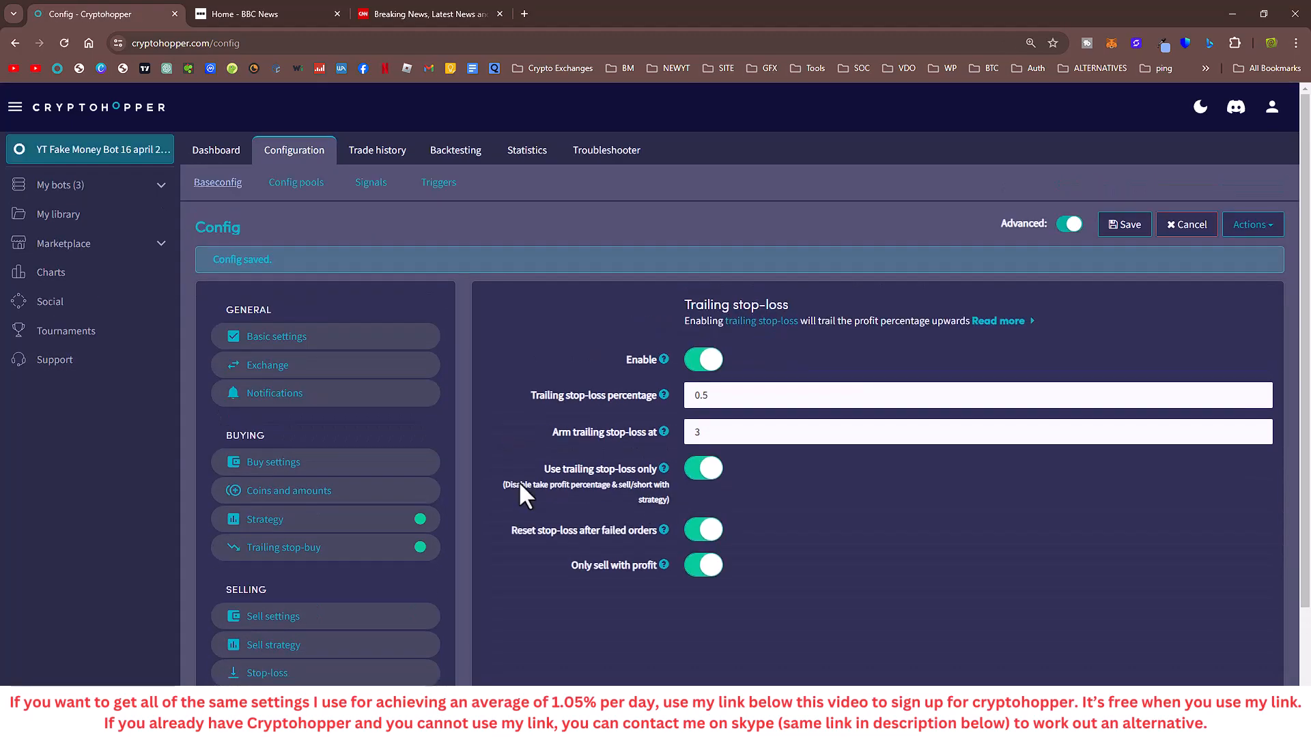
- Look through the bot's auto close and shorting settings
scroll(518, 481, "down", 3)
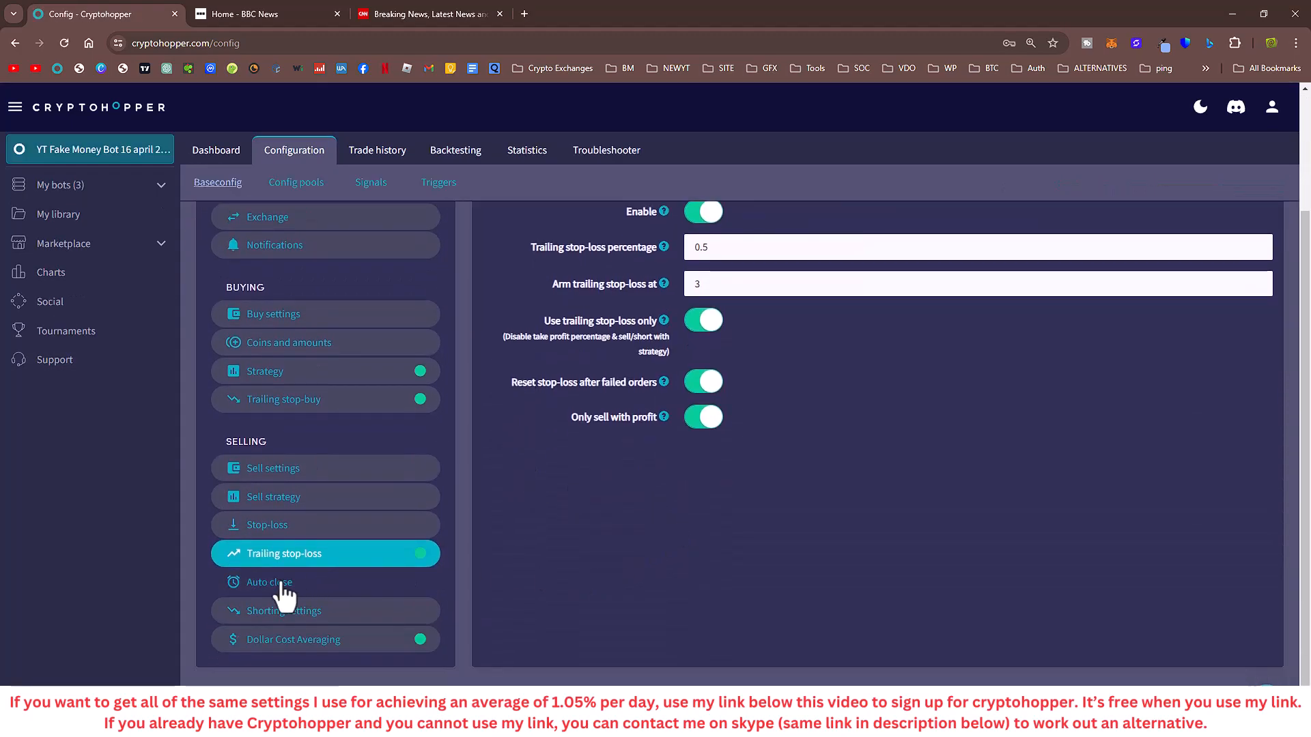
left_click(328, 582)
scroll(744, 519, "down", 2)
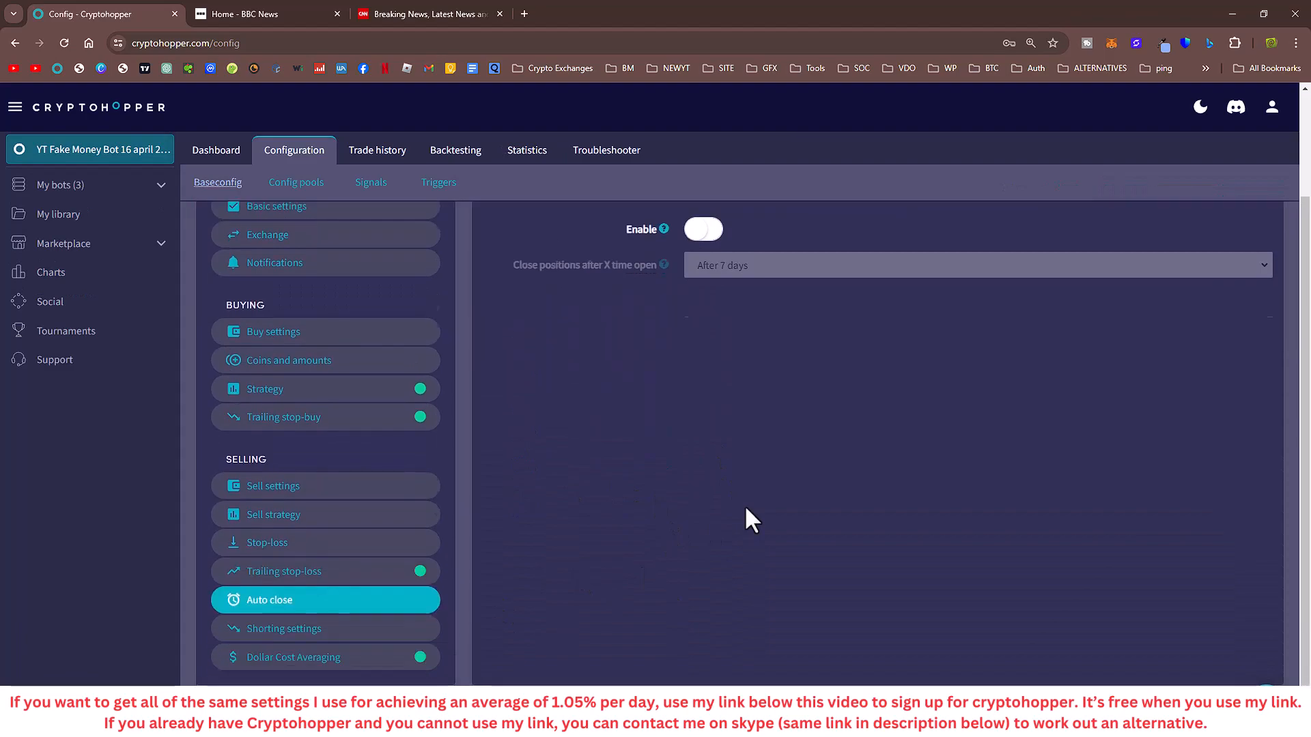
left_click(311, 617)
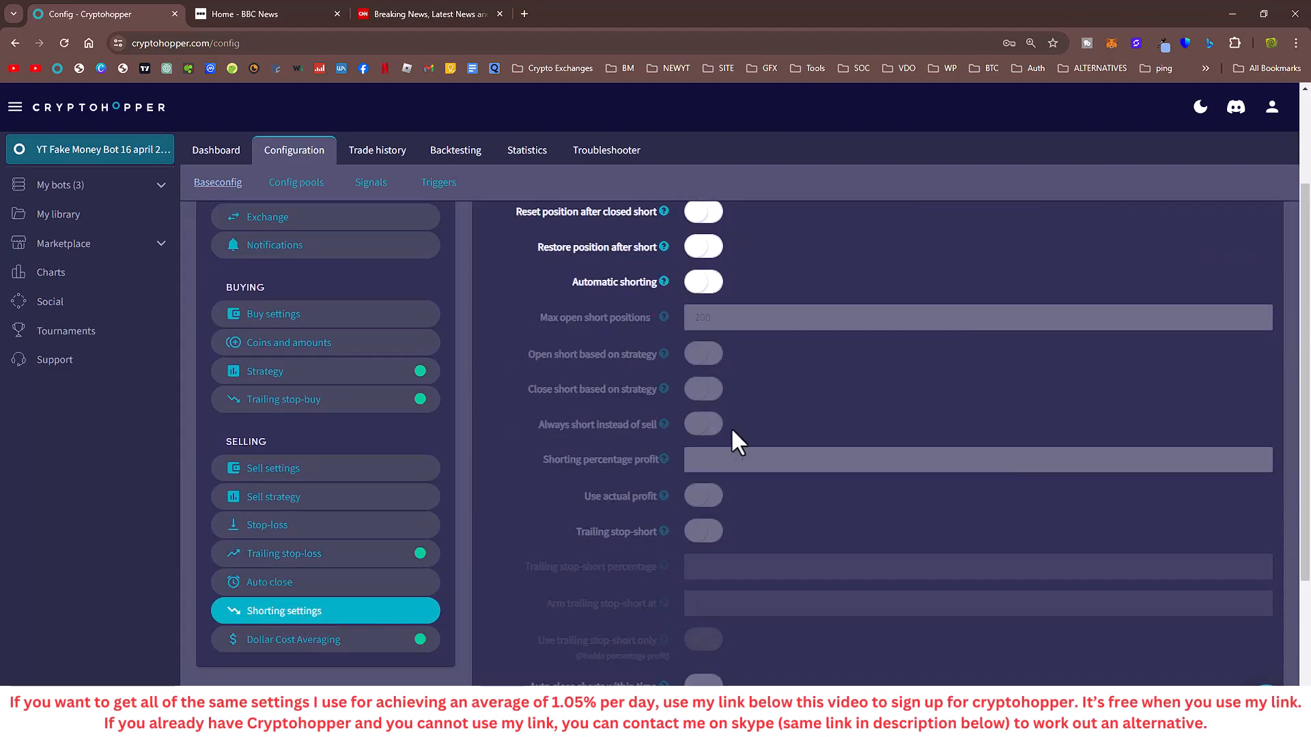
scroll(751, 421, "down", 6)
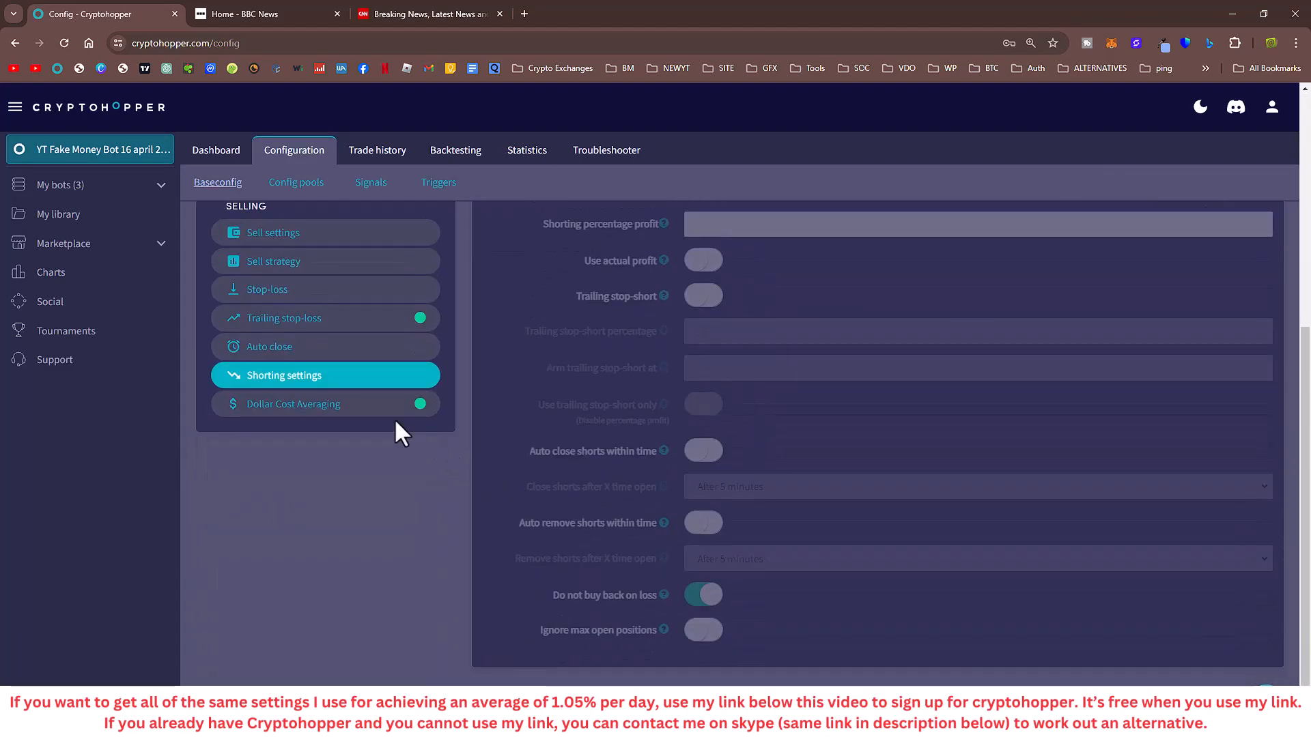
- Review the Dollar Cost Averaging max retries and percentage trigger, and save the bot's configuration
left_click(290, 406)
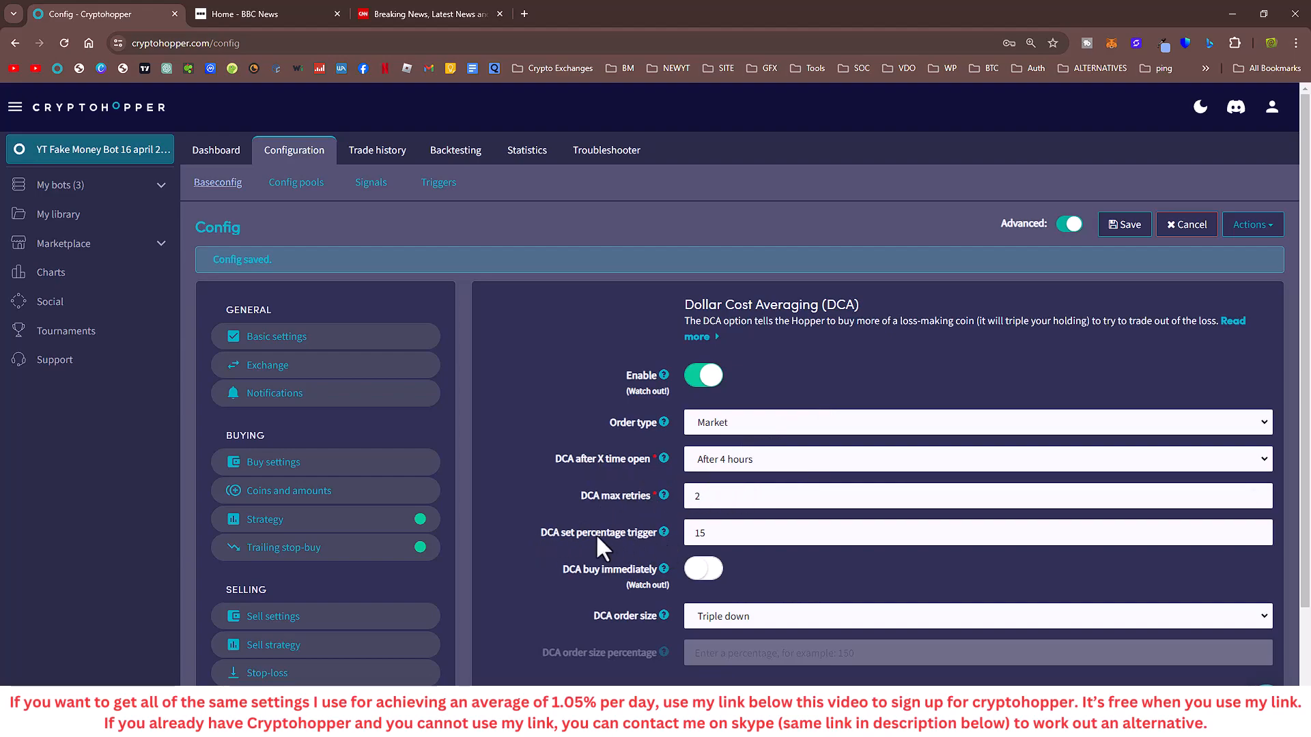
left_click_drag(707, 534, 689, 538)
double_click(511, 560)
double_click(723, 533)
left_click(720, 536)
double_click(700, 496)
double_click(703, 533)
left_click(1124, 224)
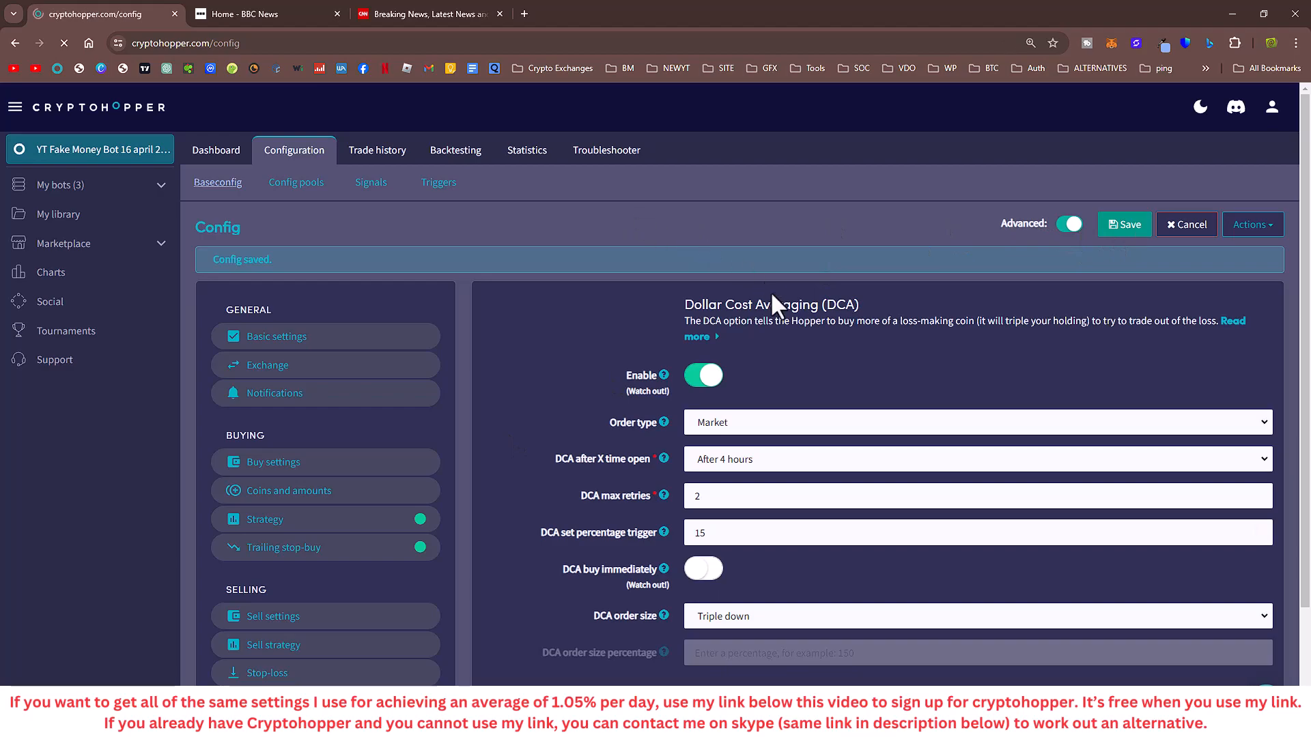
scroll(813, 611, "down", 3)
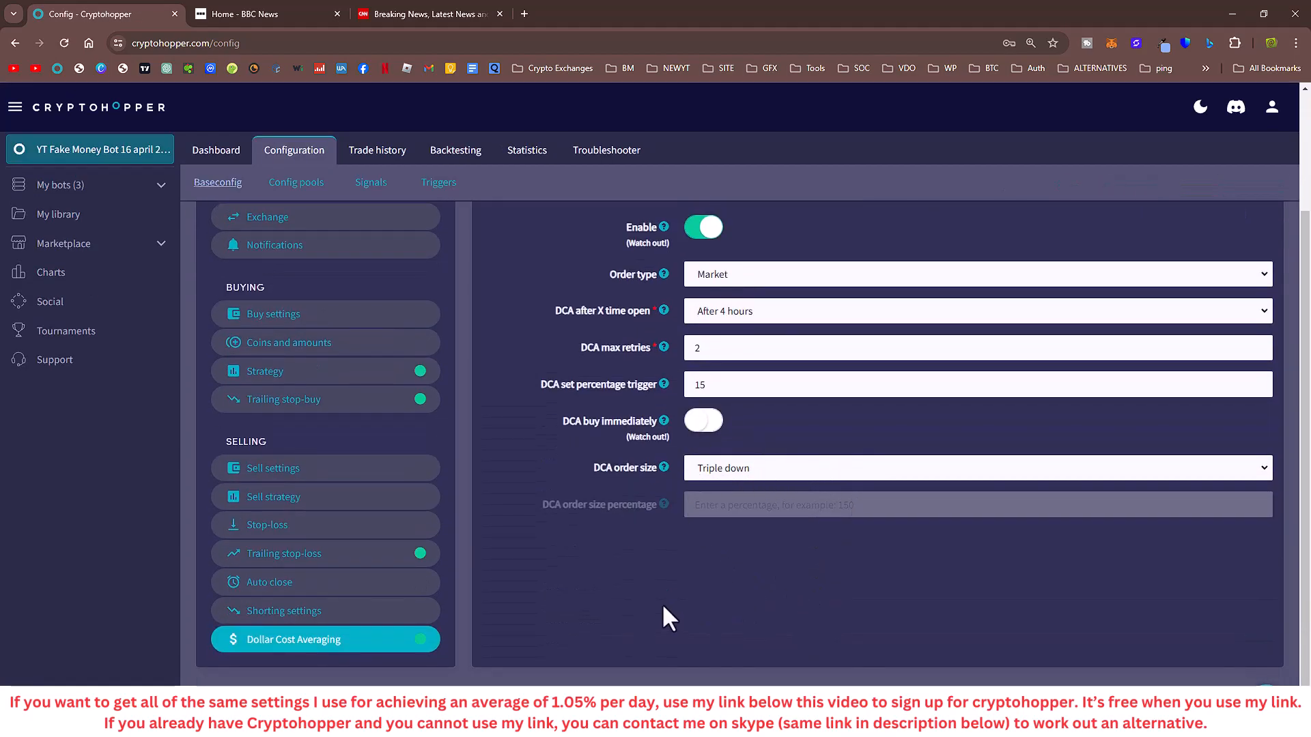
scroll(576, 536, "up", 3)
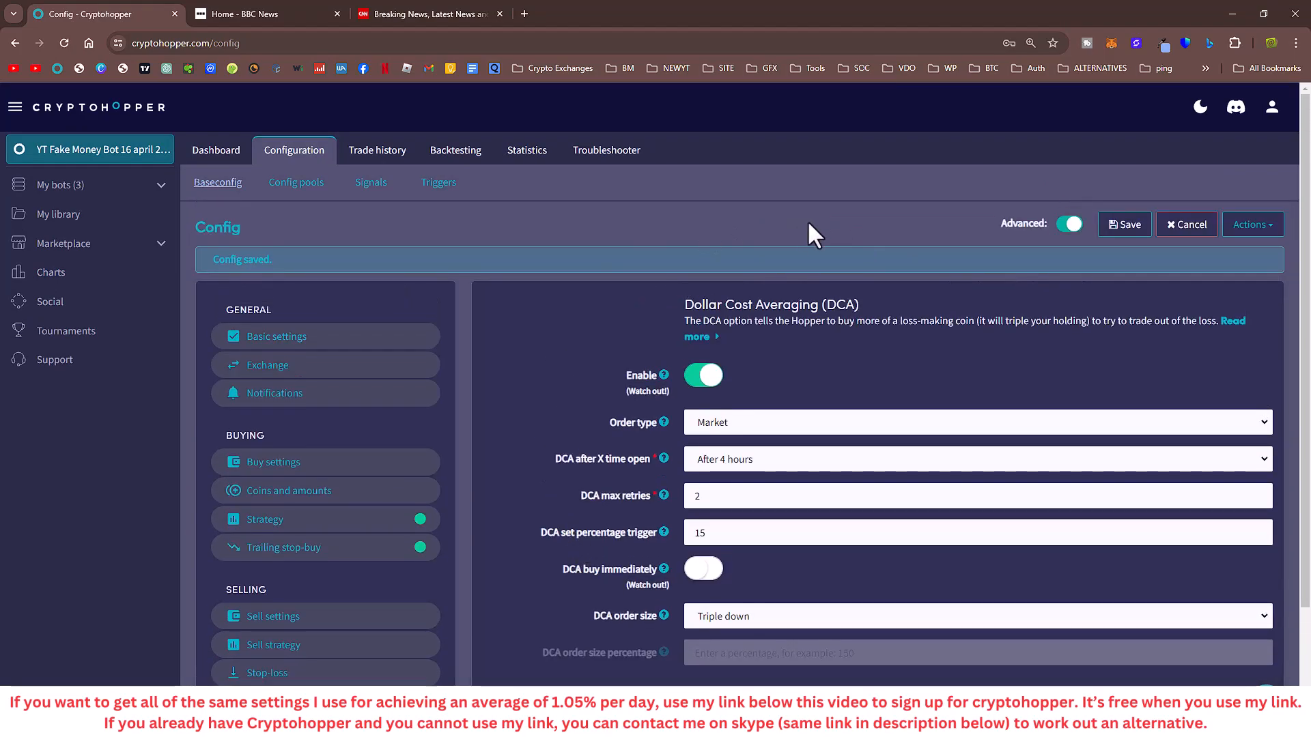
scroll(493, 506, "down", 3)
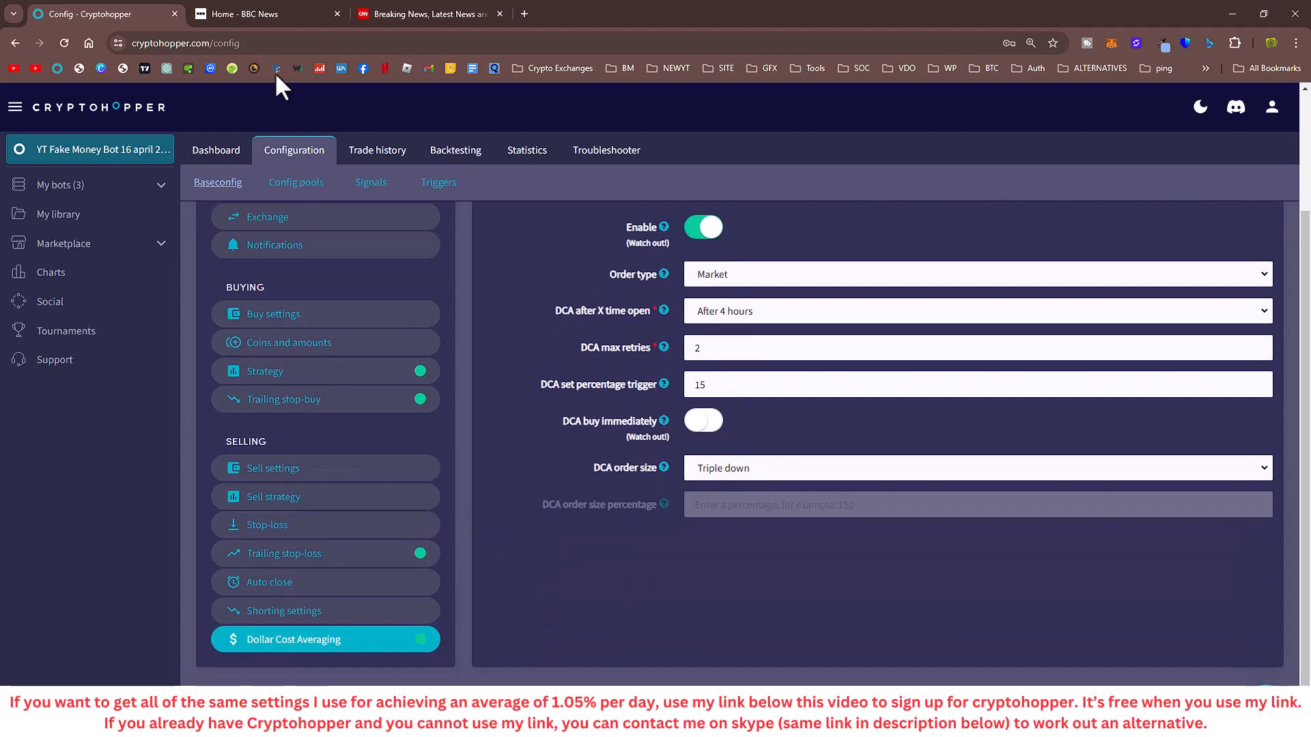
scroll(381, 526, "up", 3)
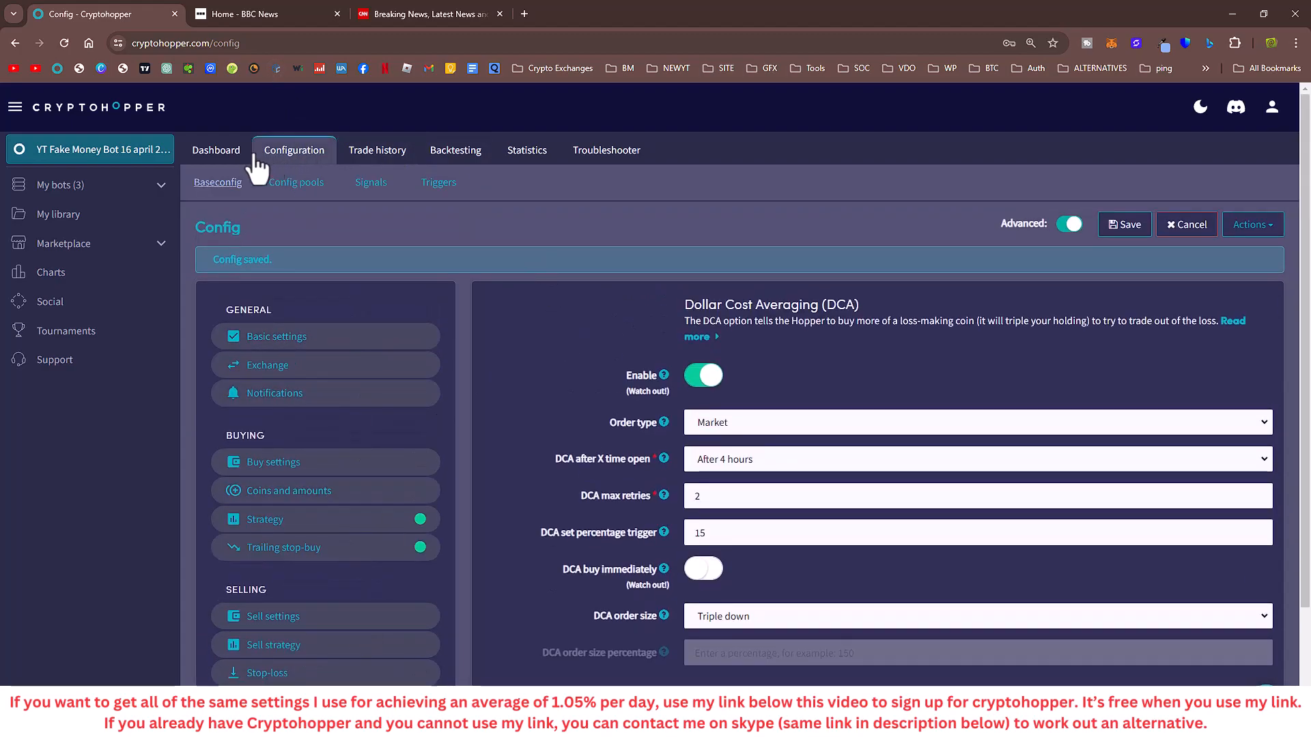
- Open the bot's dashboard and look through its bot, buying and selling switches, panic option and manual buy order section
left_click(218, 153)
key("super")
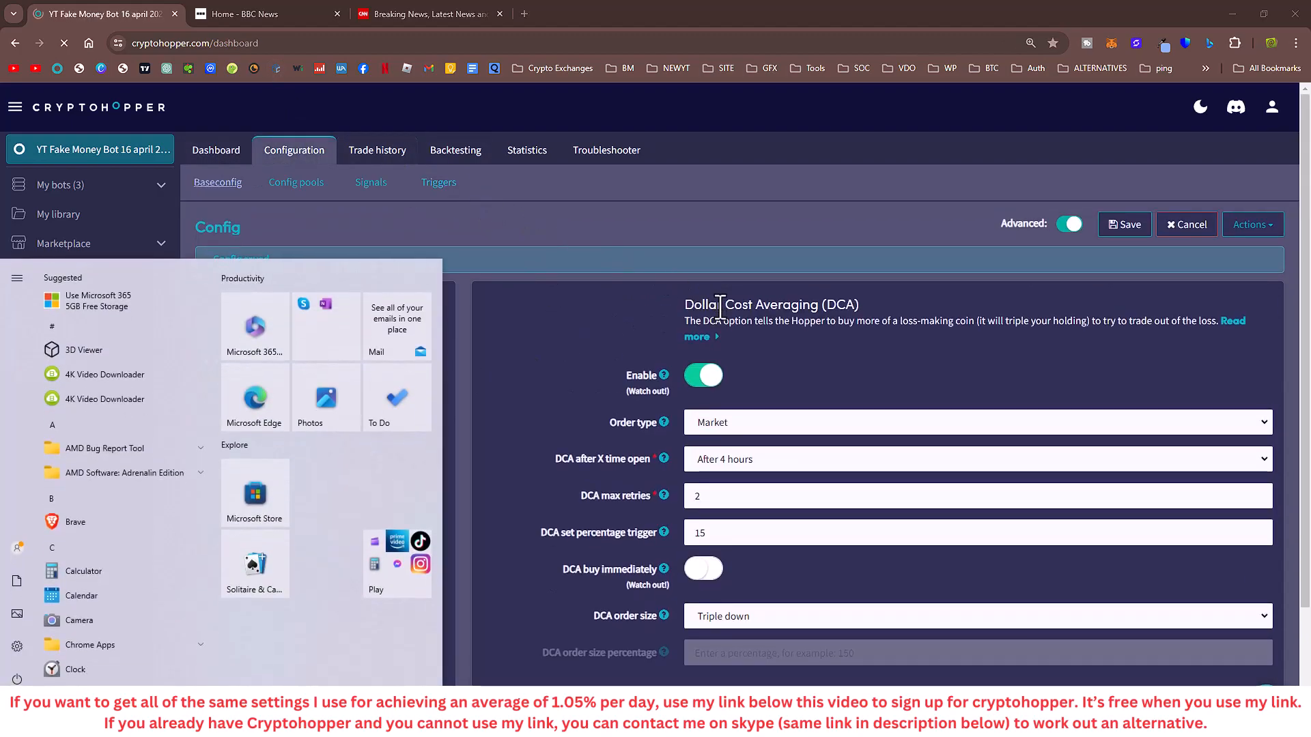
key("super")
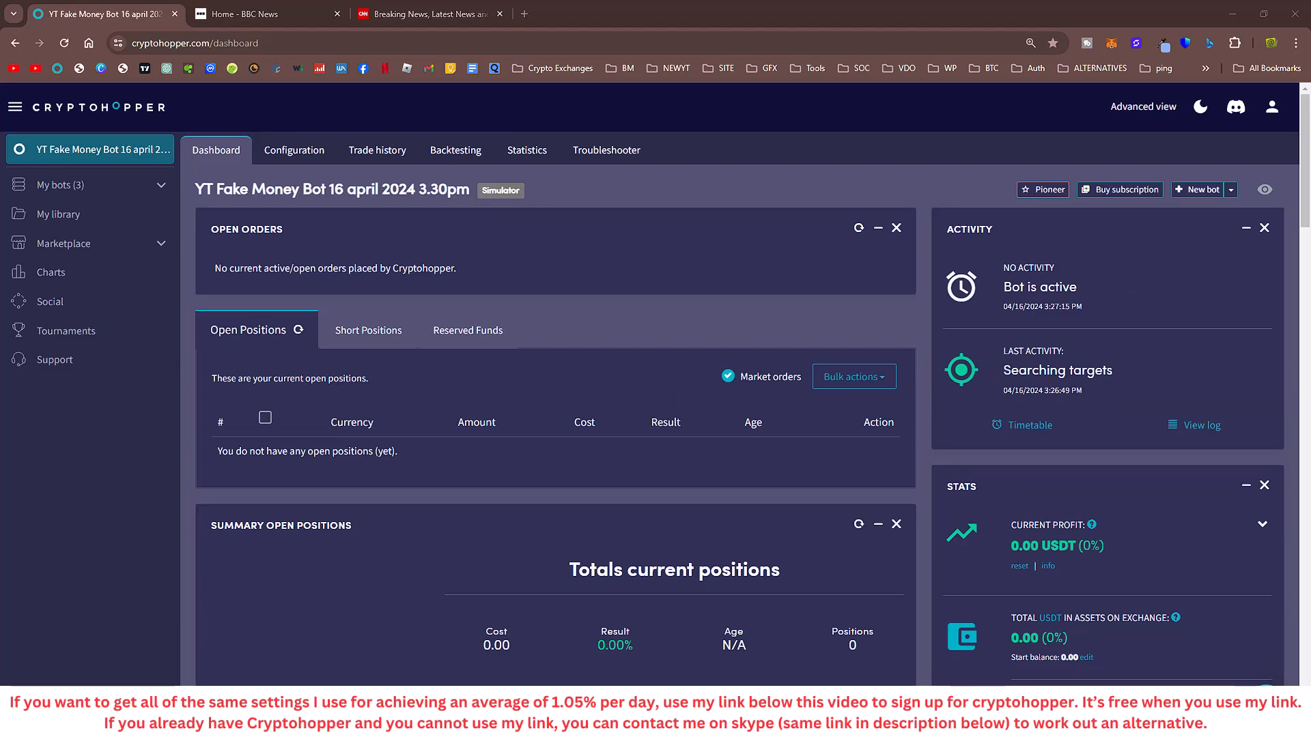
scroll(628, 492, "down", 2)
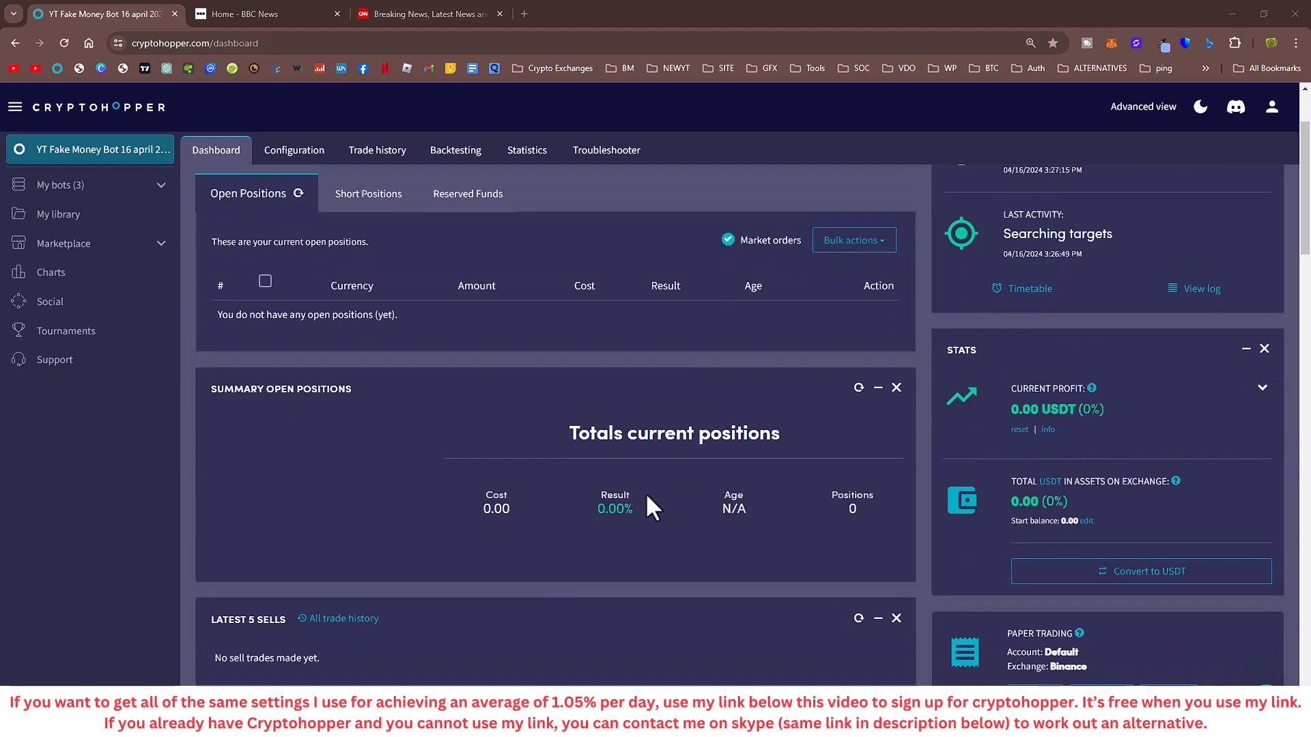
scroll(827, 454, "down", 4)
scroll(829, 461, "down", 3)
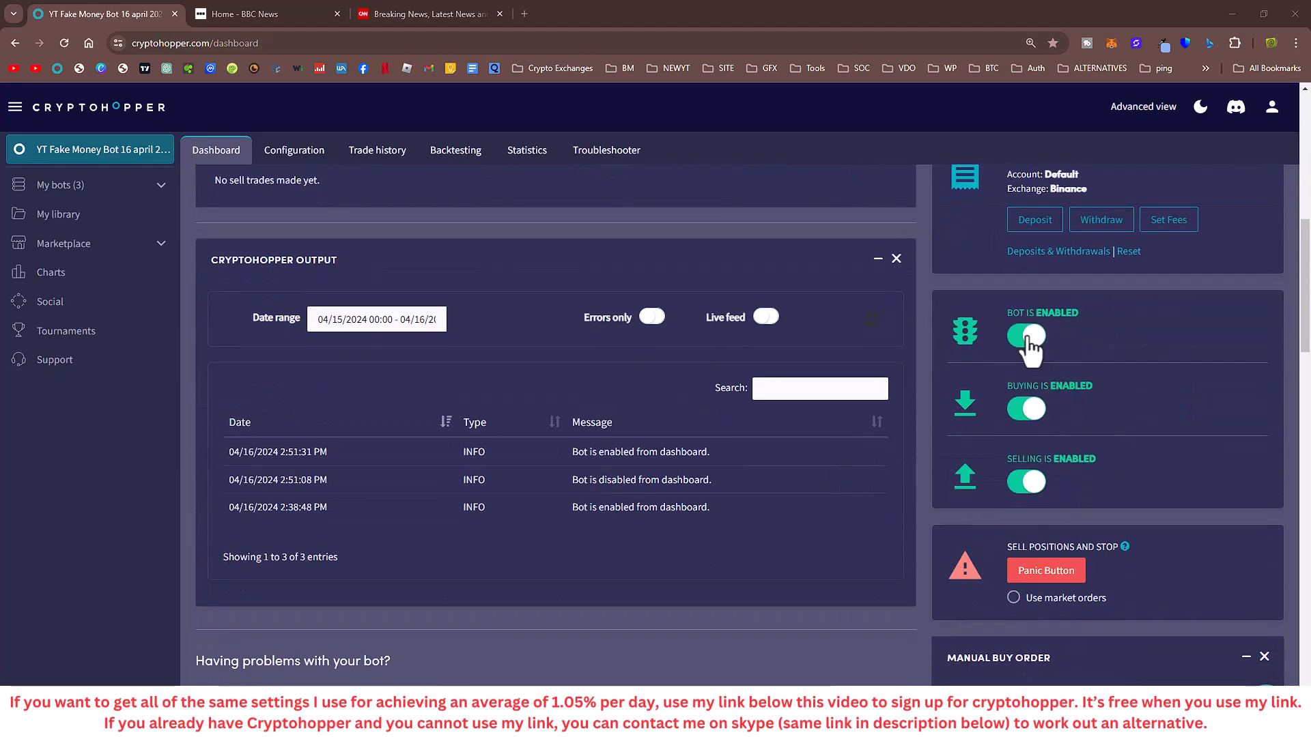
scroll(1088, 586, "down", 2)
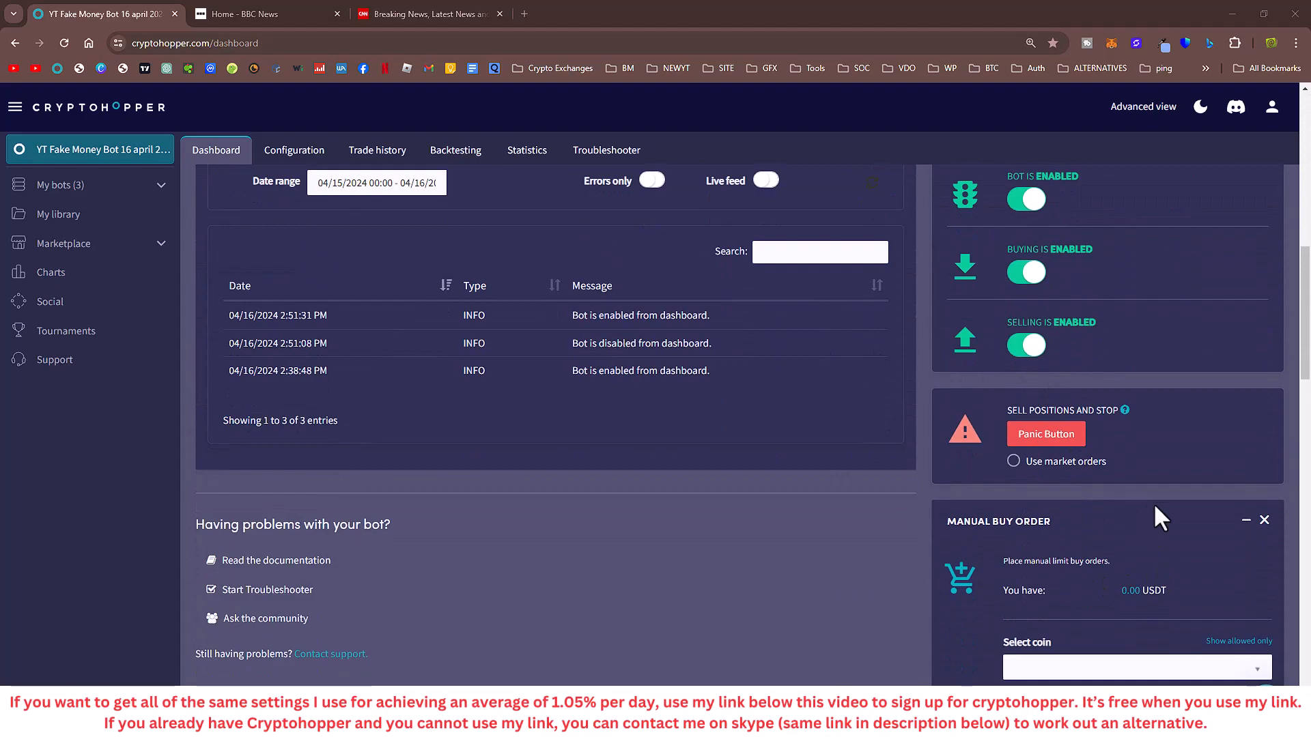
scroll(1159, 519, "down", 2)
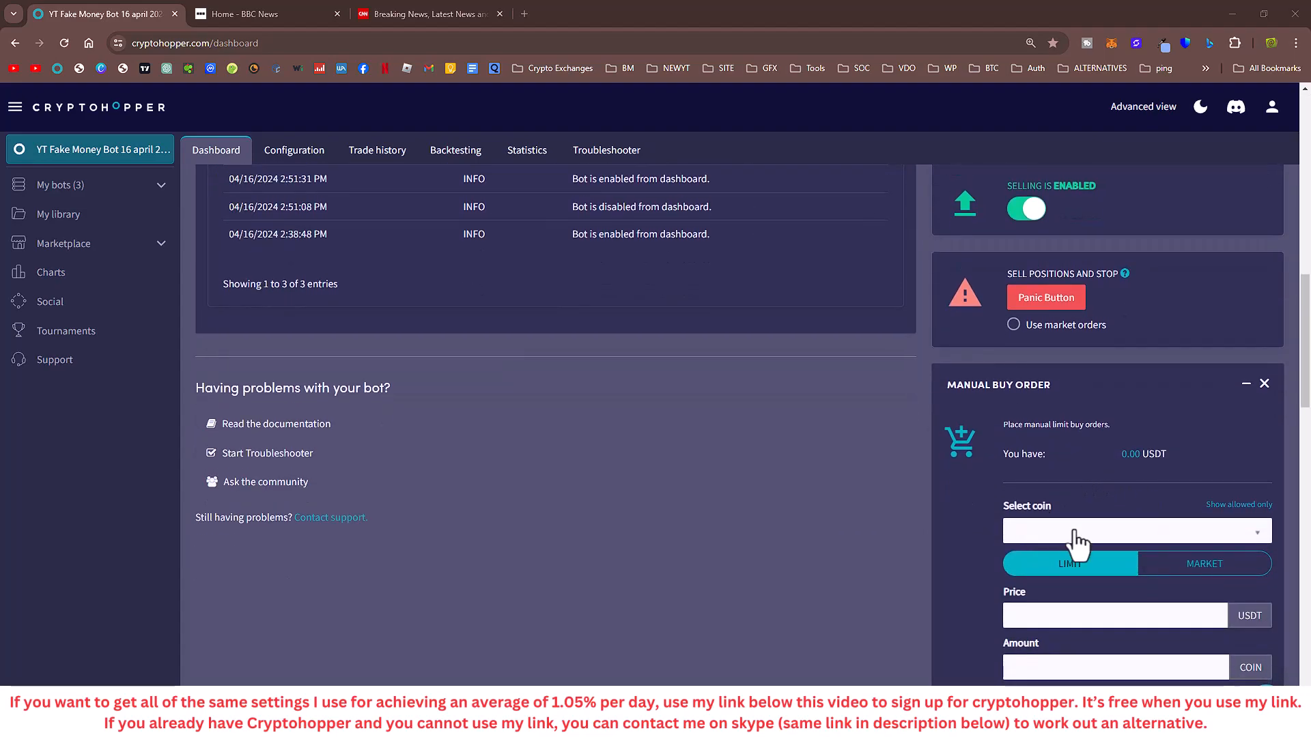
scroll(1148, 485, "up", 3)
scroll(1149, 489, "up", 3)
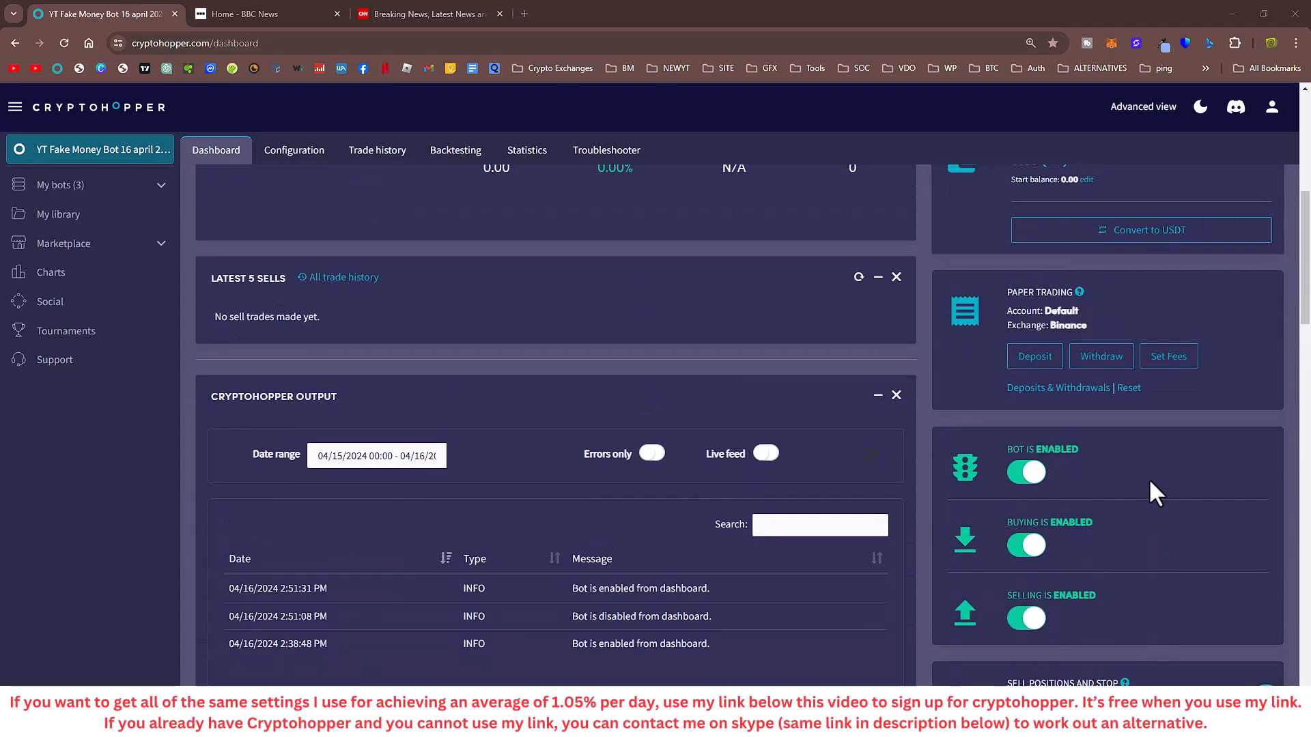
left_click(1026, 357)
left_click(580, 309)
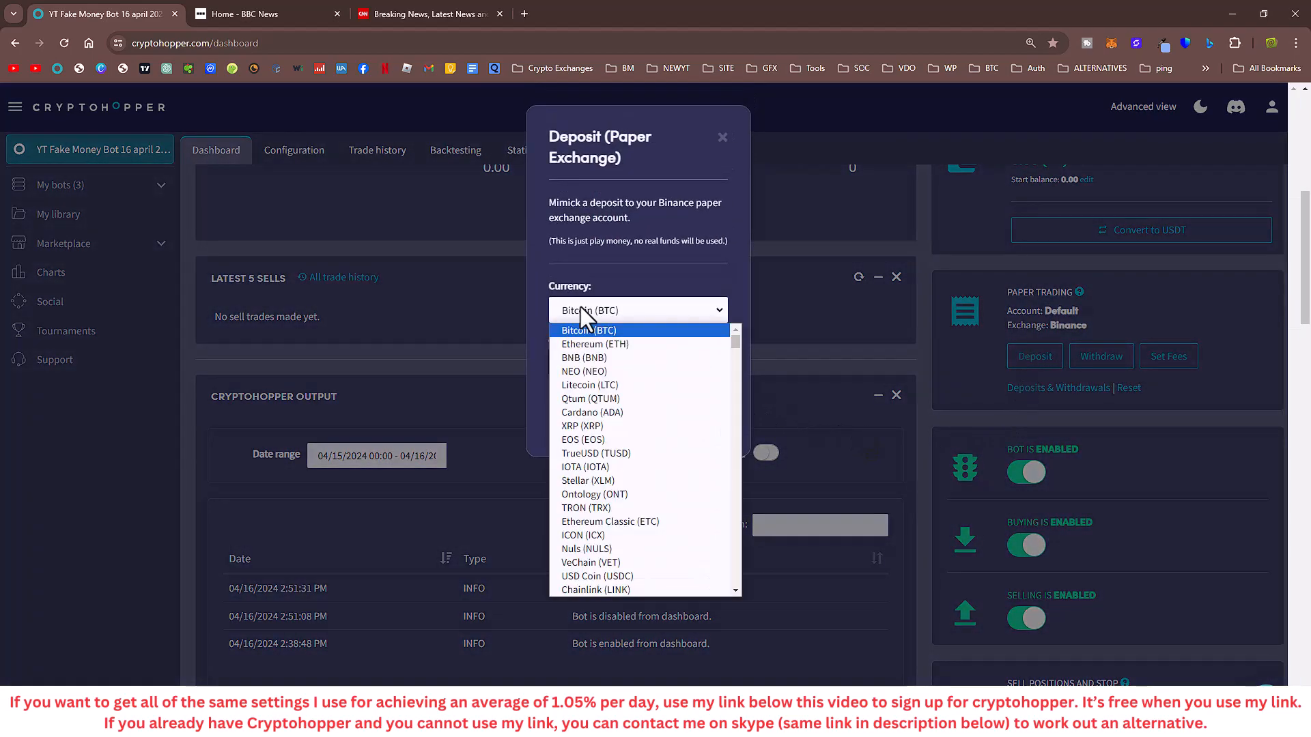
scroll(602, 544, "down", 15)
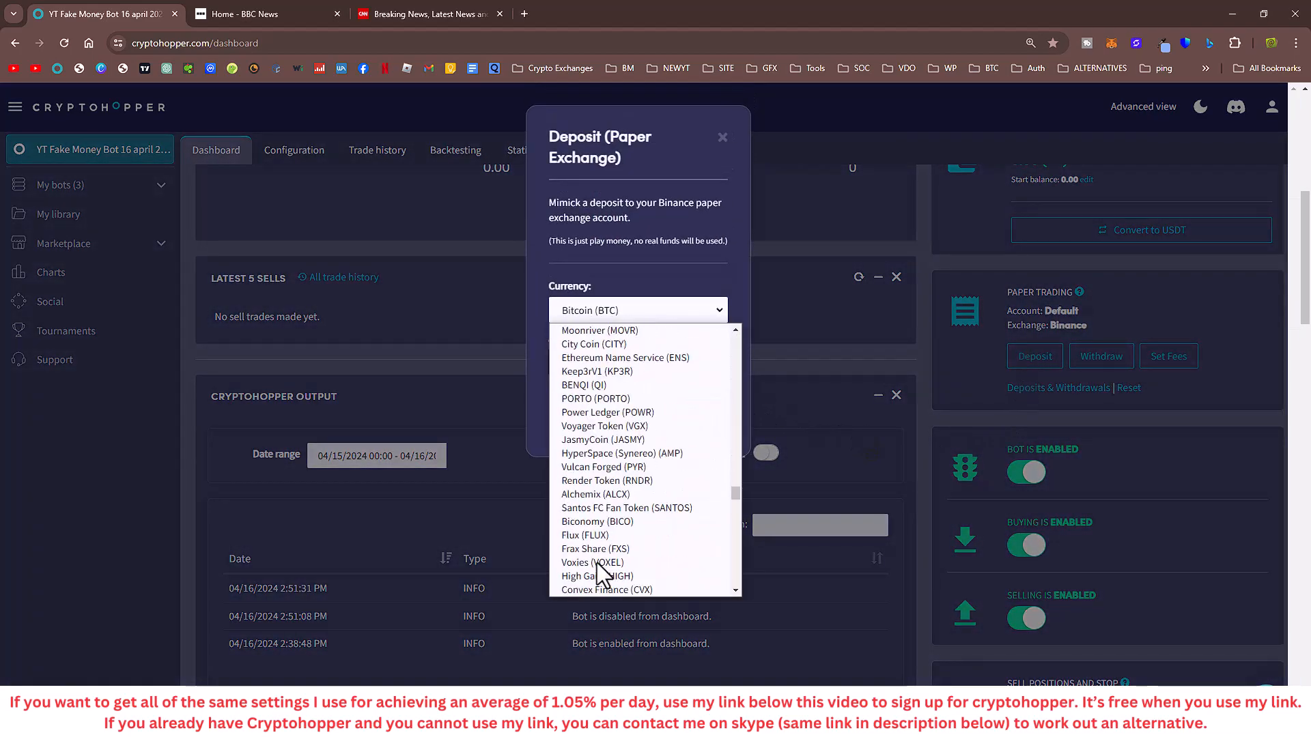
scroll(594, 580, "down", 8)
left_click(589, 601)
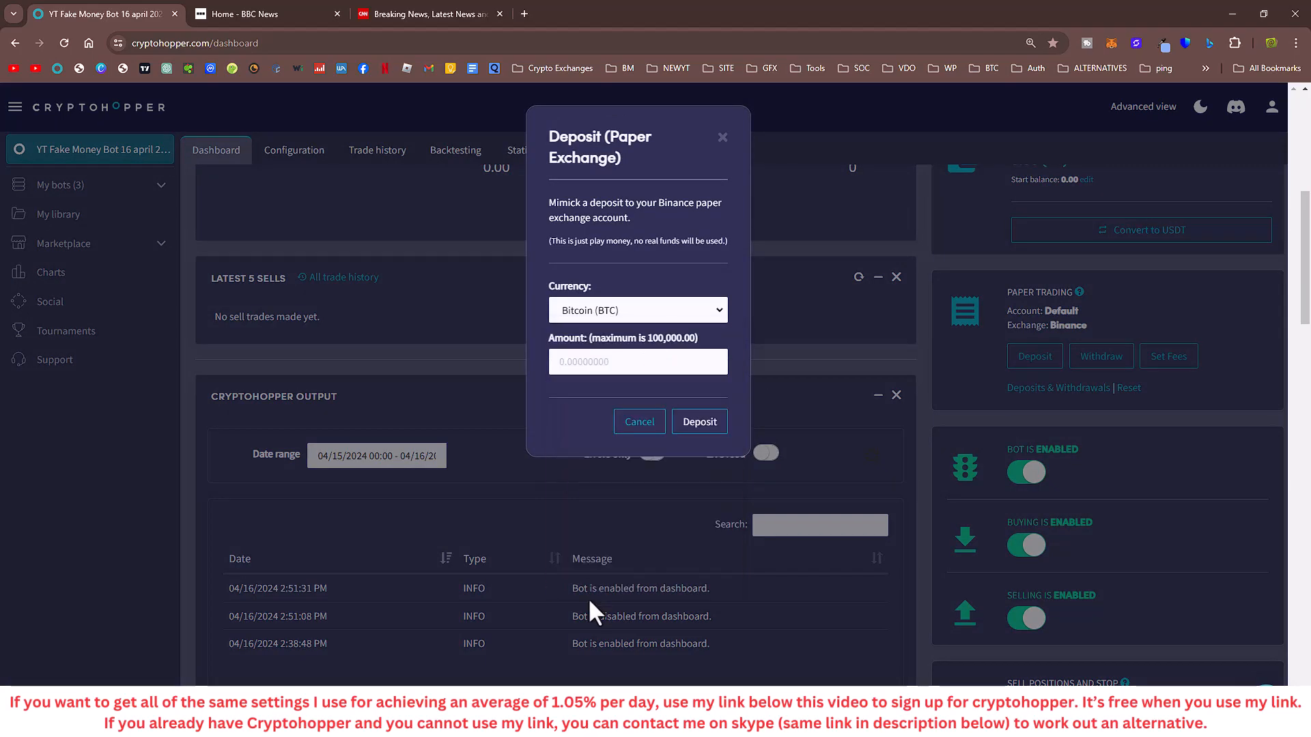
scroll(597, 584, "up", 4)
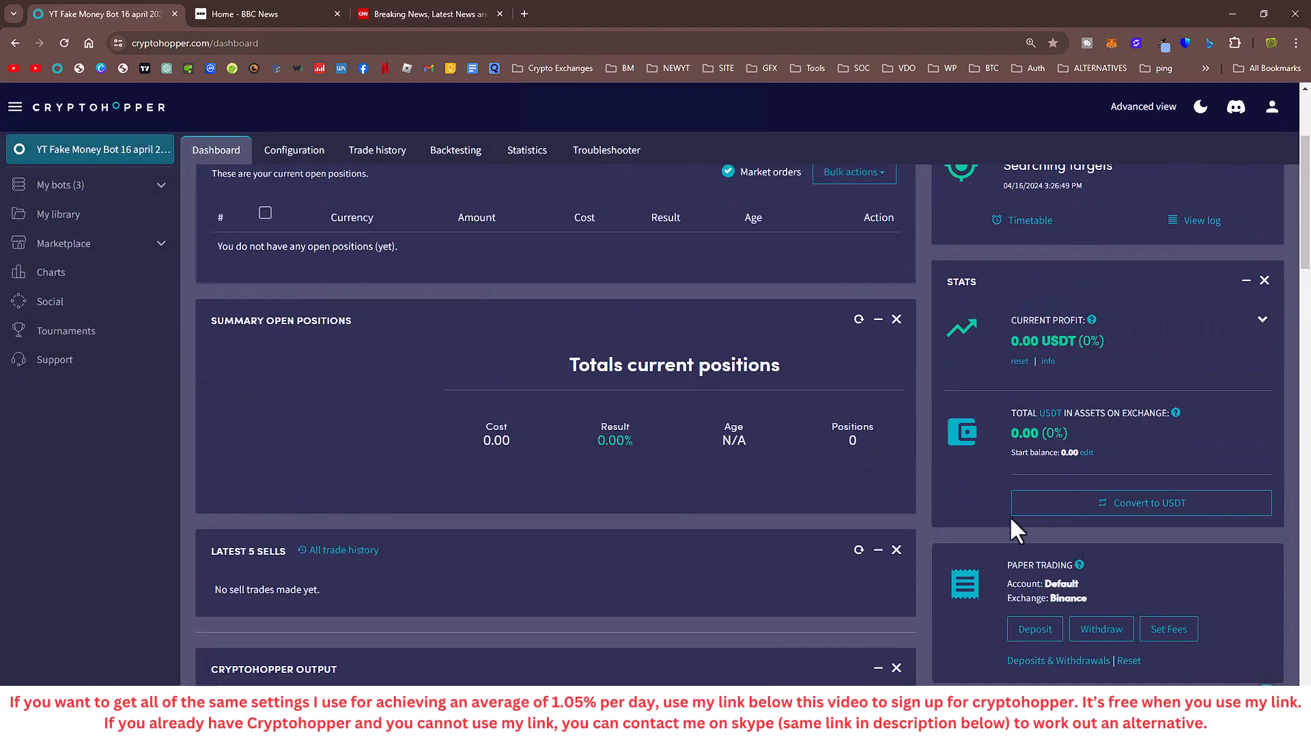
- Deposit 1000 USDT into the bot's Binance paper trading account and reset the invested and returns stats
scroll(1058, 546, "down", 1)
left_click(1036, 560)
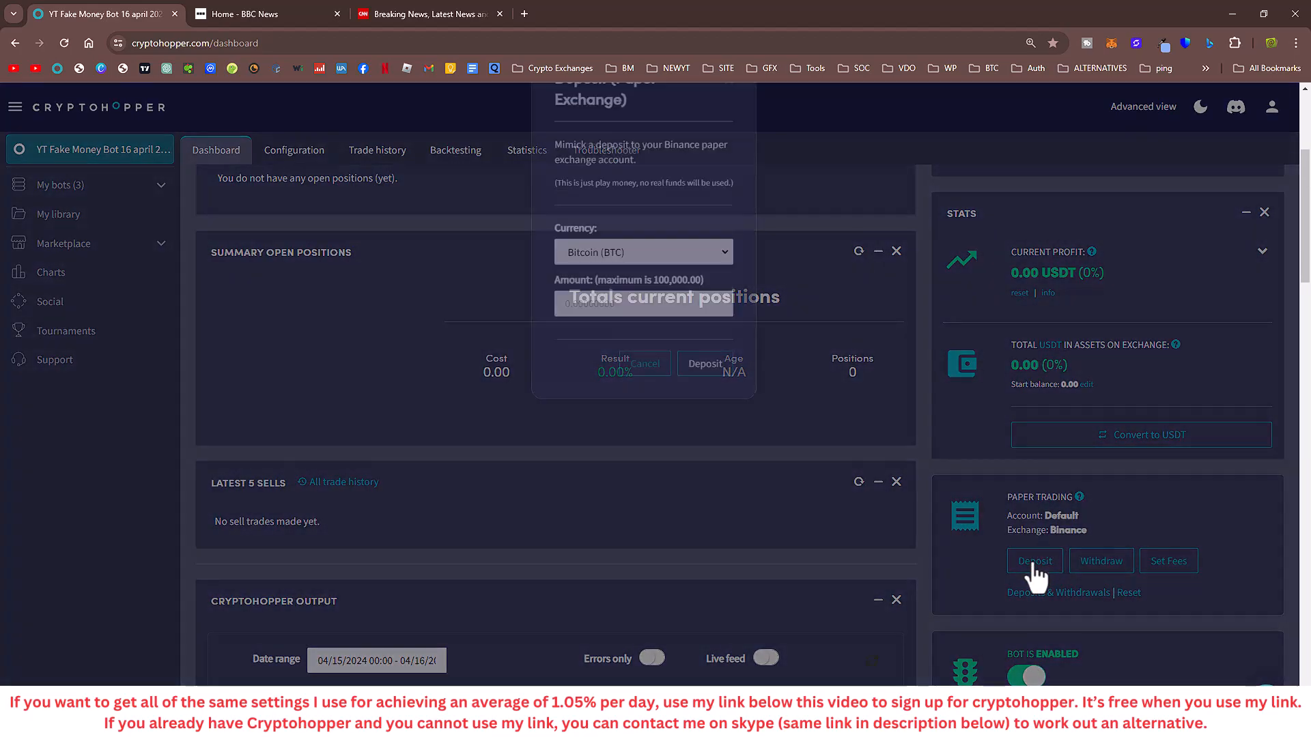
left_click(595, 311)
scroll(604, 505, "down", 10)
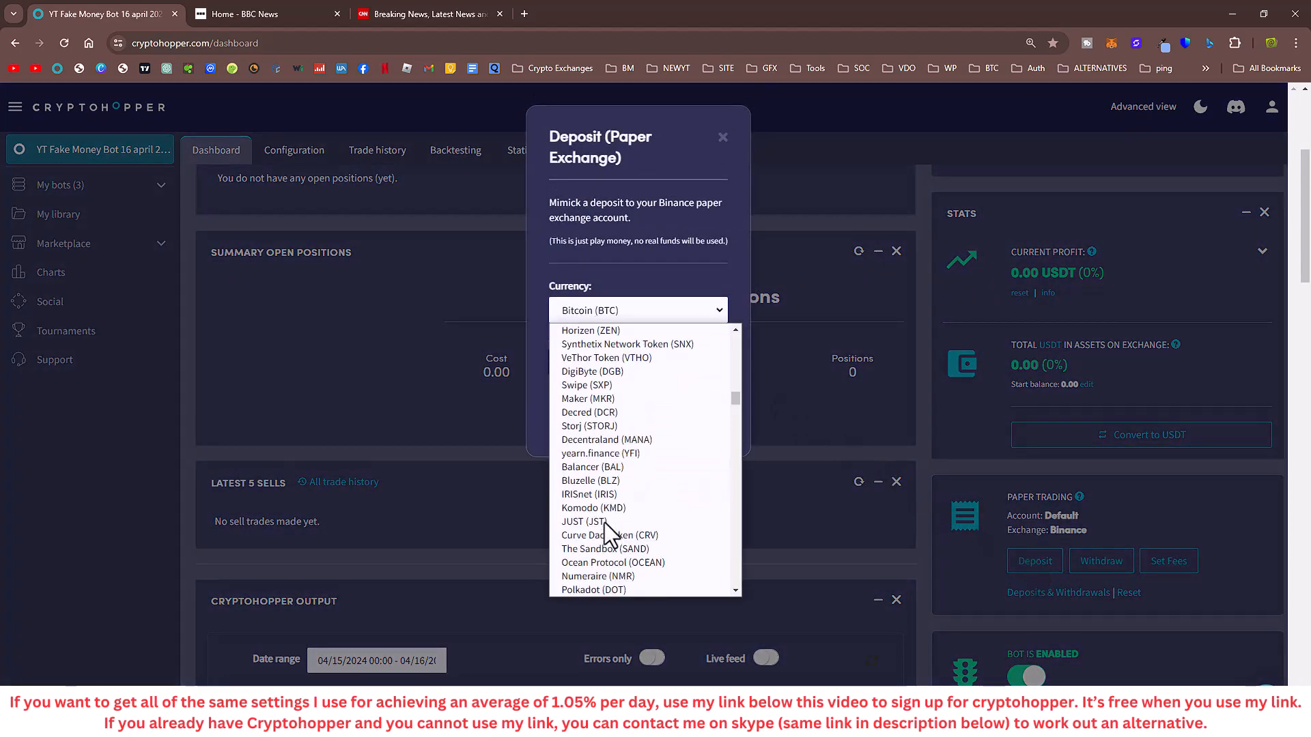
scroll(587, 544, "down", 10)
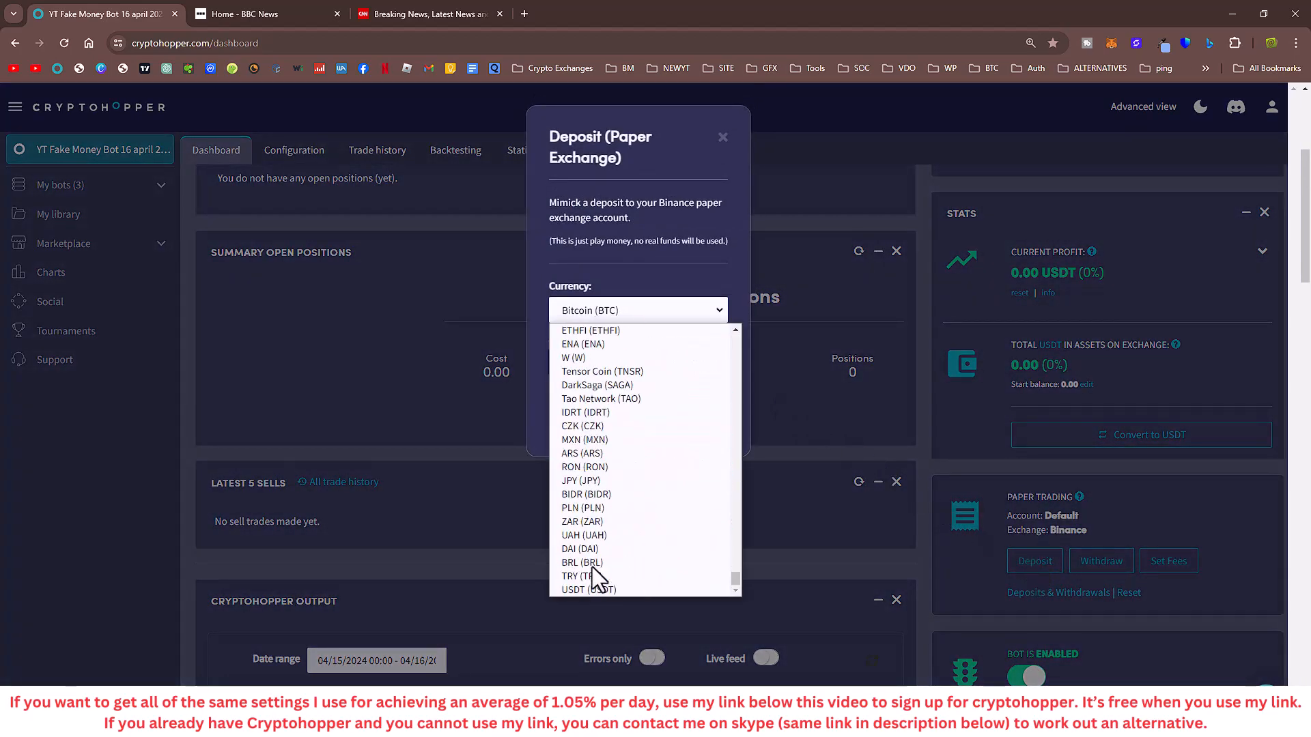
left_click(591, 589)
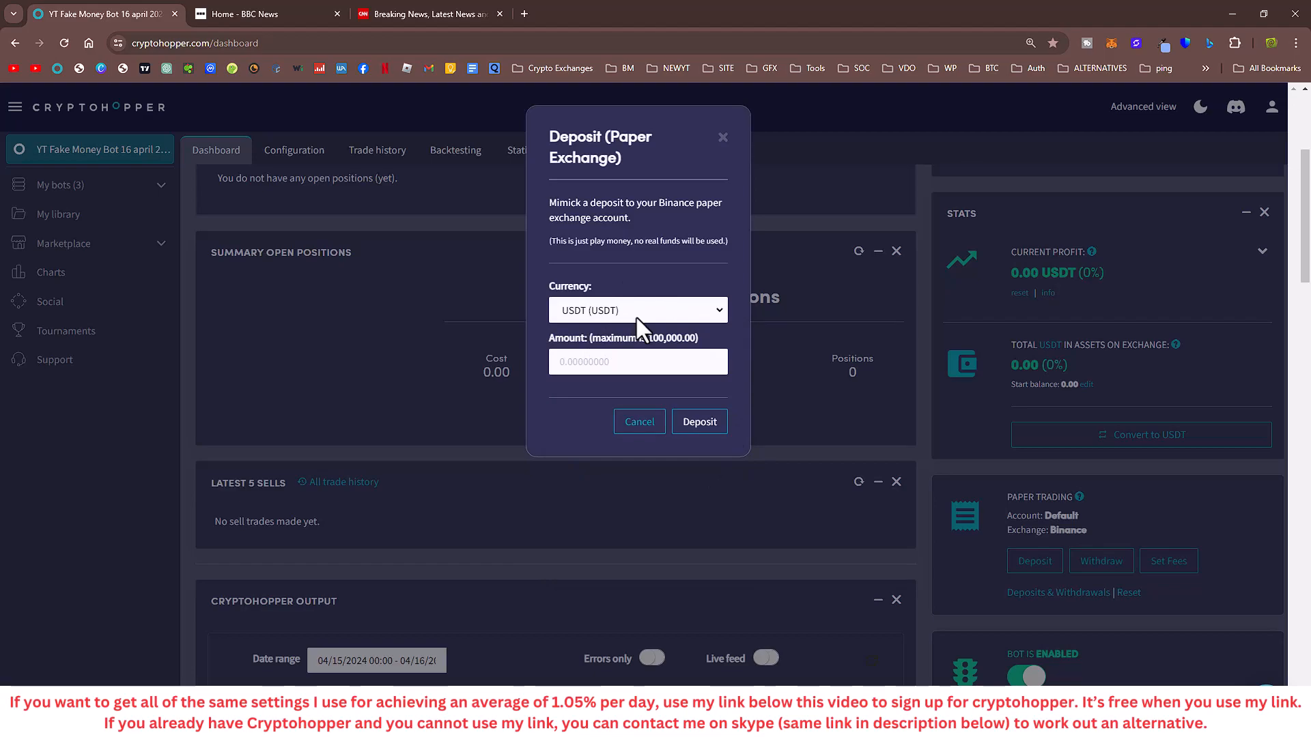
left_click(587, 360)
type("1")
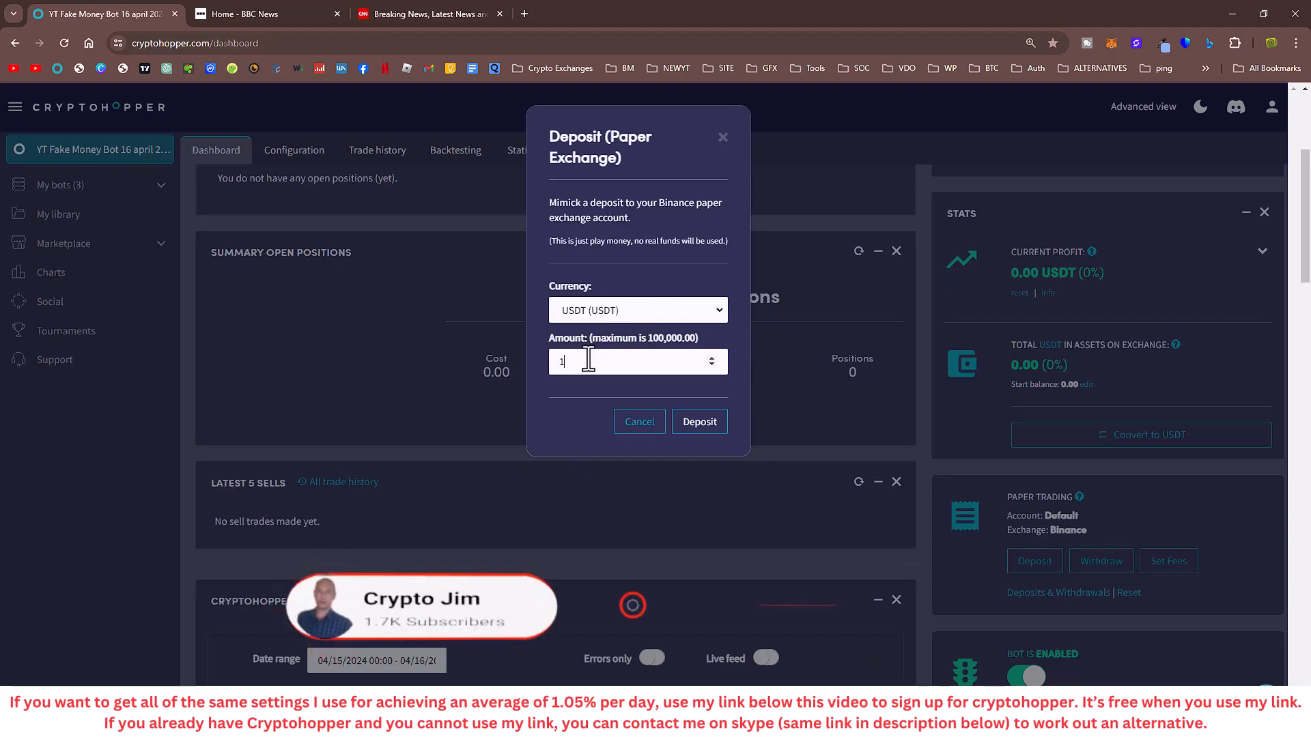
type("000")
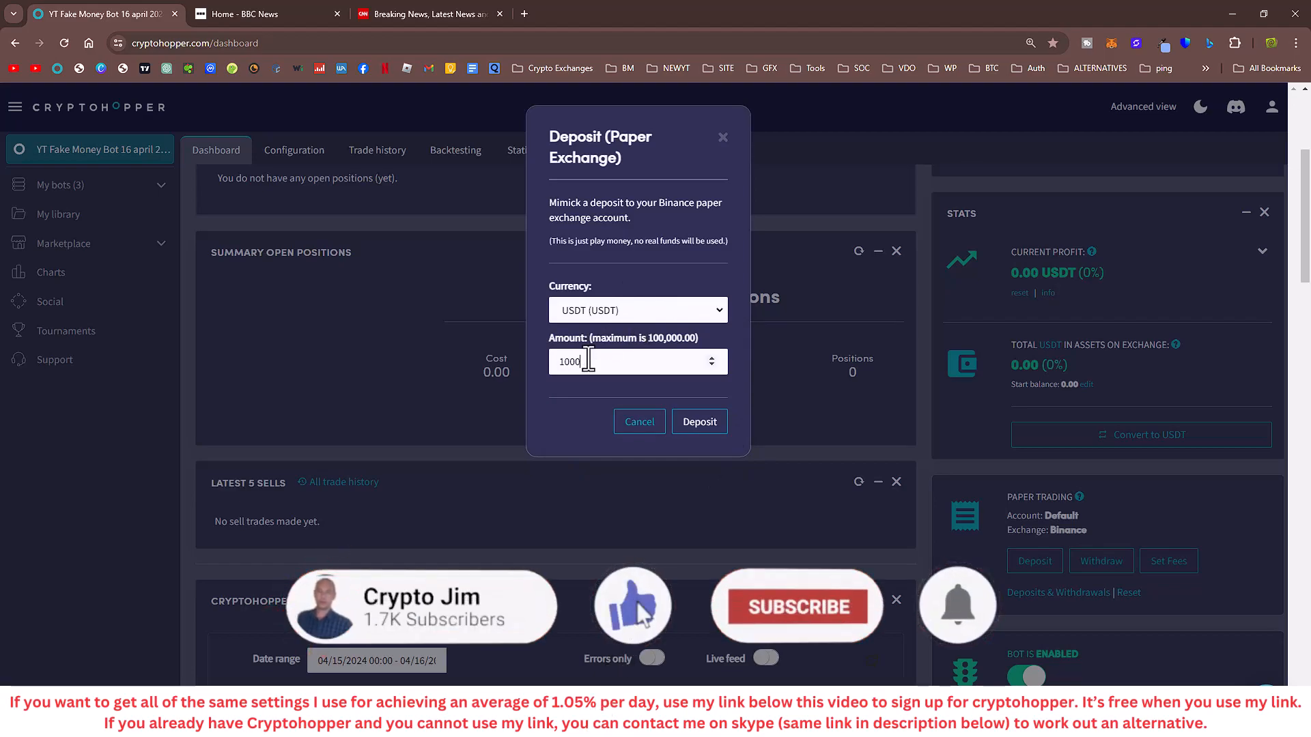
left_click(699, 421)
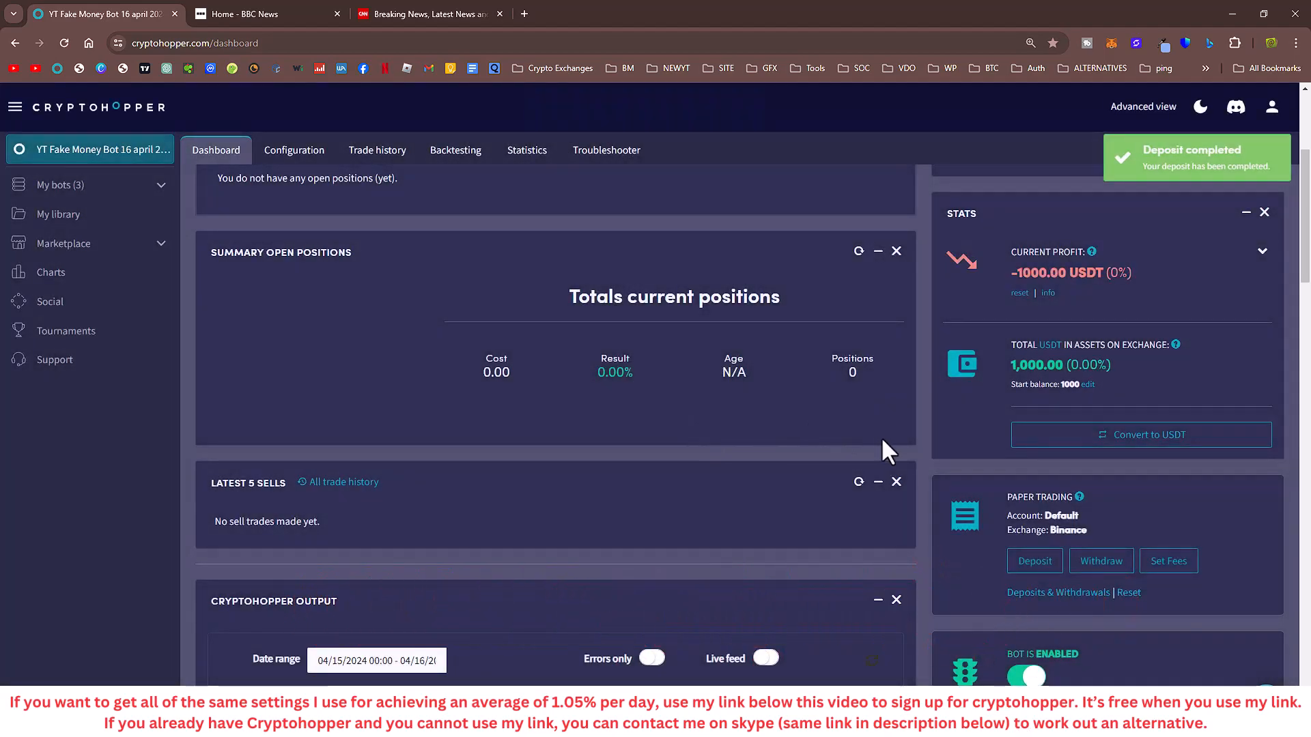
left_click(1019, 295)
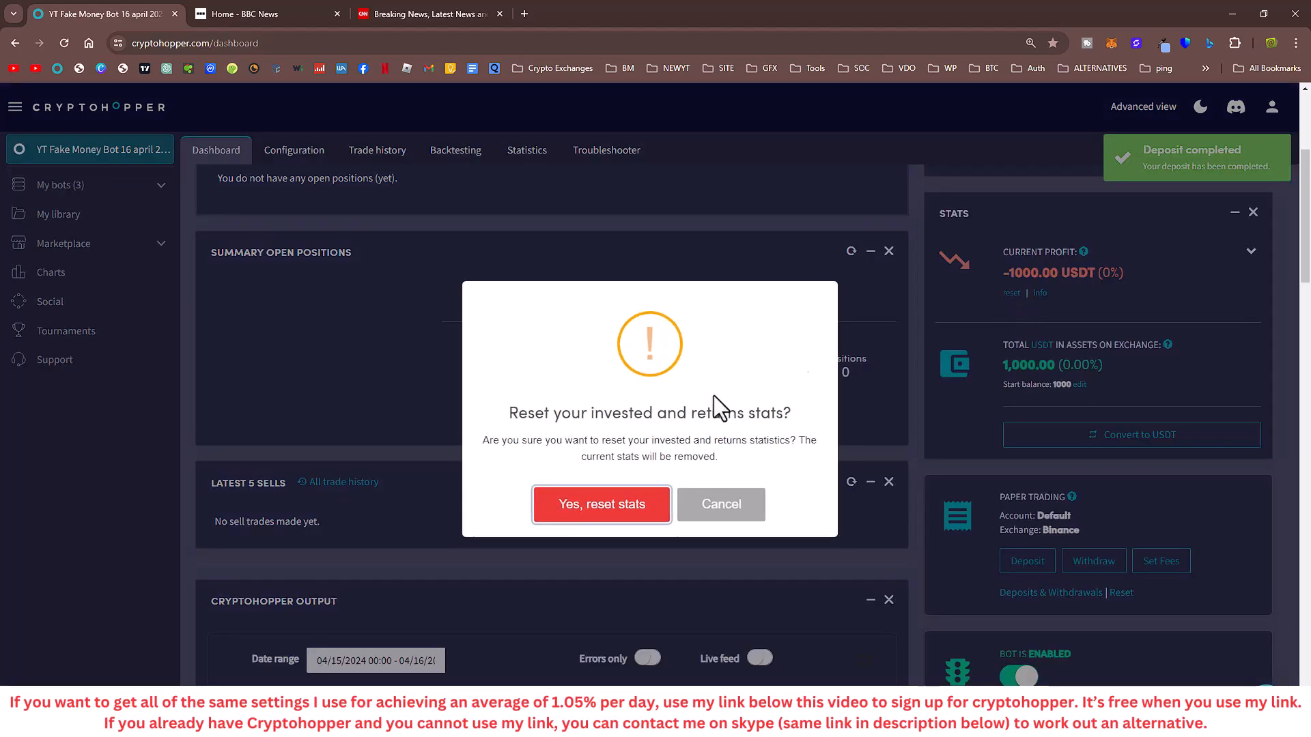
left_click(575, 511)
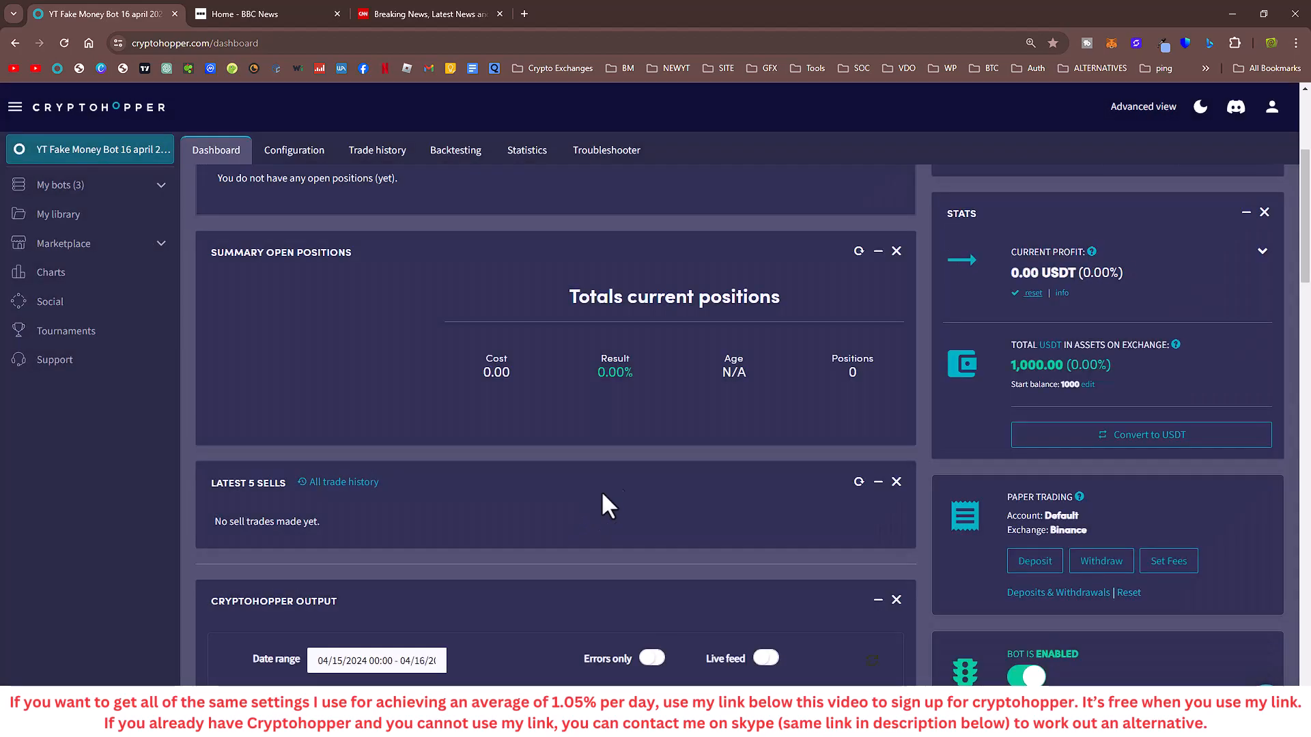
- Look through the manual buy order section and the current target's 1INCH strategy signals on the dashboard
scroll(1004, 522, "down", 5)
scroll(999, 510, "down", 8)
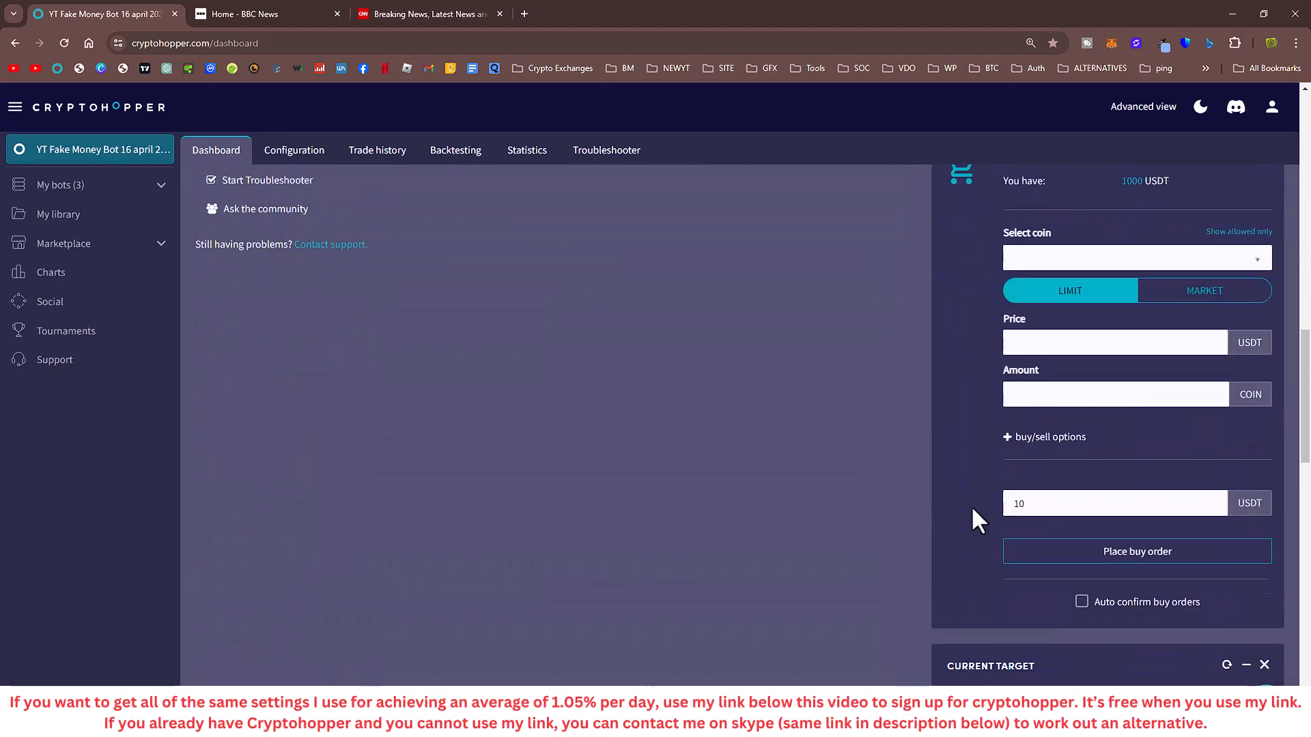
scroll(965, 514, "down", 3)
scroll(964, 514, "up", 4)
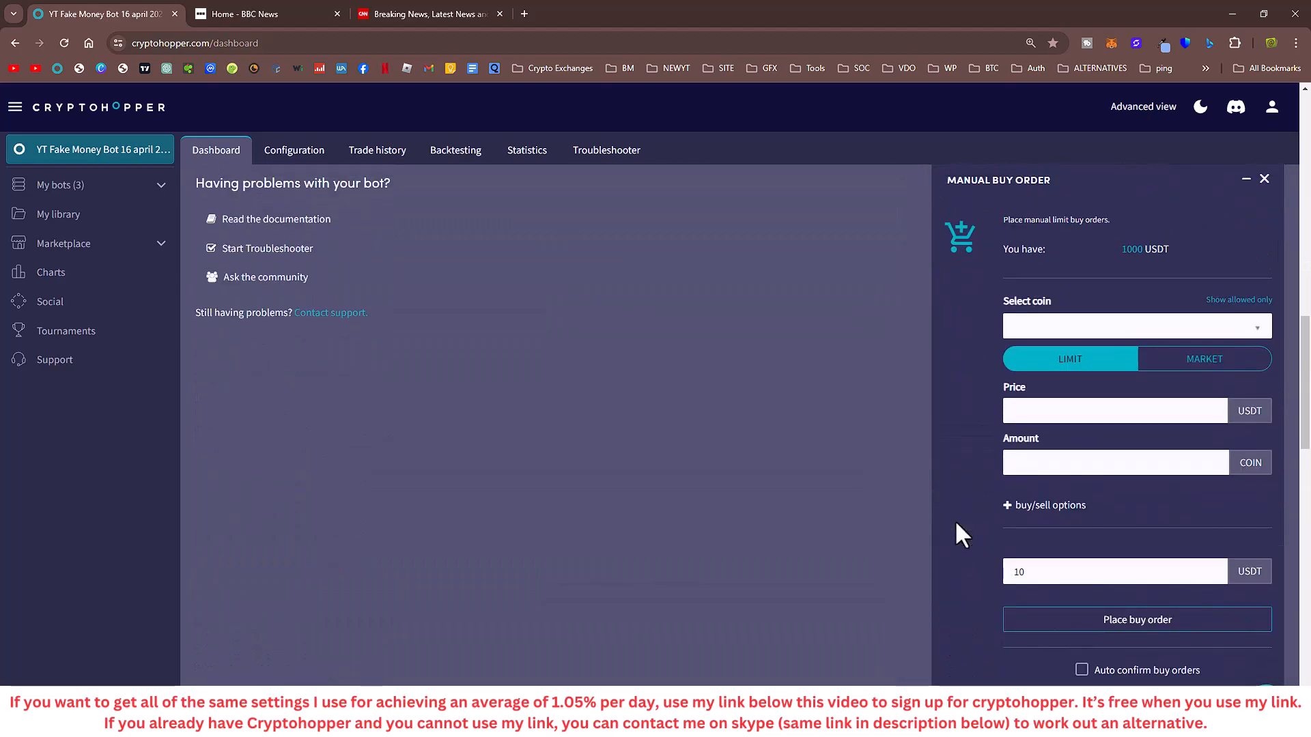
scroll(956, 526, "down", 4)
scroll(956, 522, "down", 4)
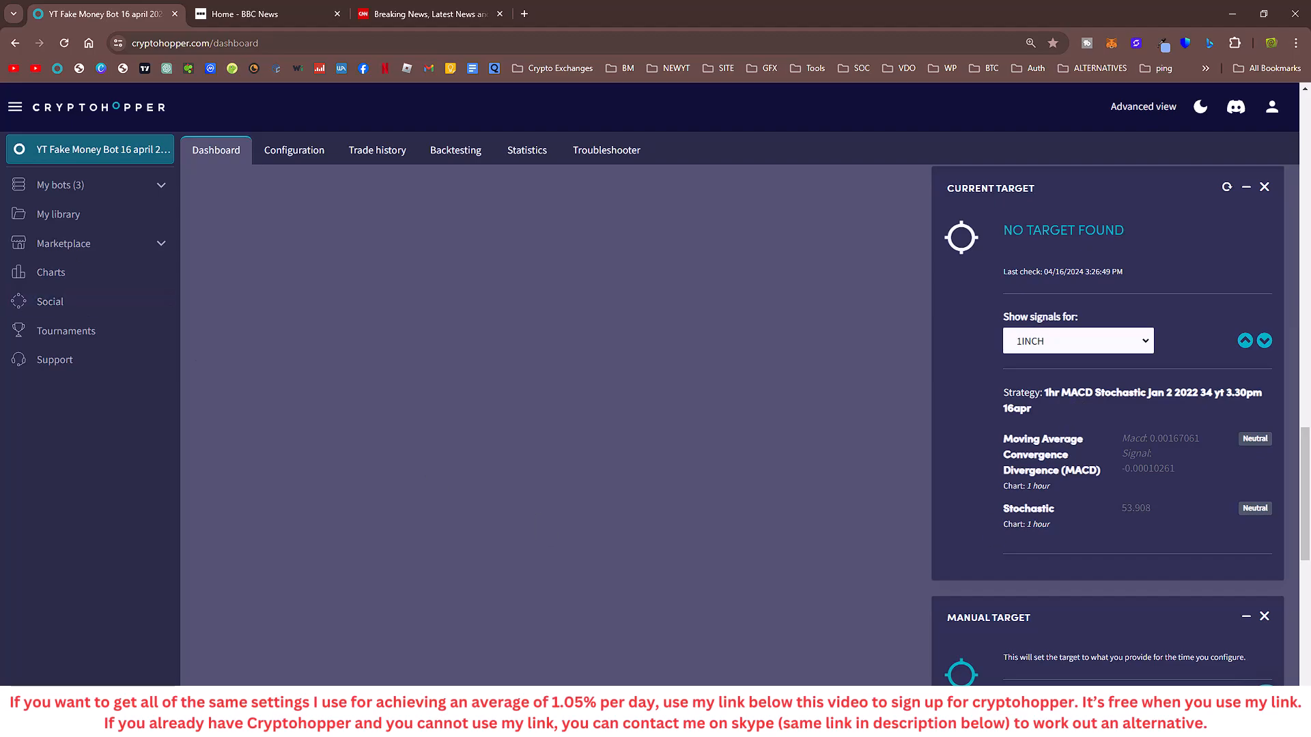
- Switch to TradingView, view the 1-hour MACD and Stochastic charts of MKRUSDT, GNOUSDT, TRXUSDT, TIAUSDT and BTCUSDT, and return to Cryptohopper
left_click_drag(0, 208, 845, 305)
double_click(845, 305)
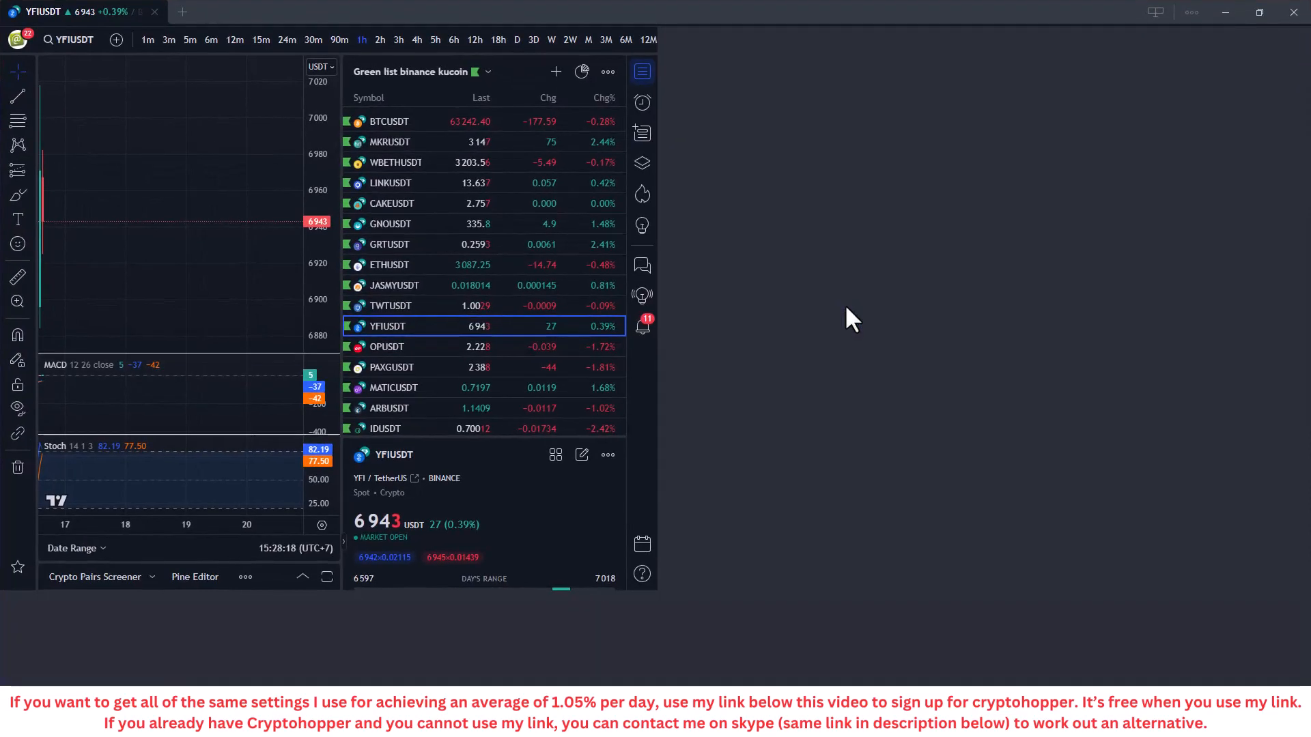
left_click(808, 331)
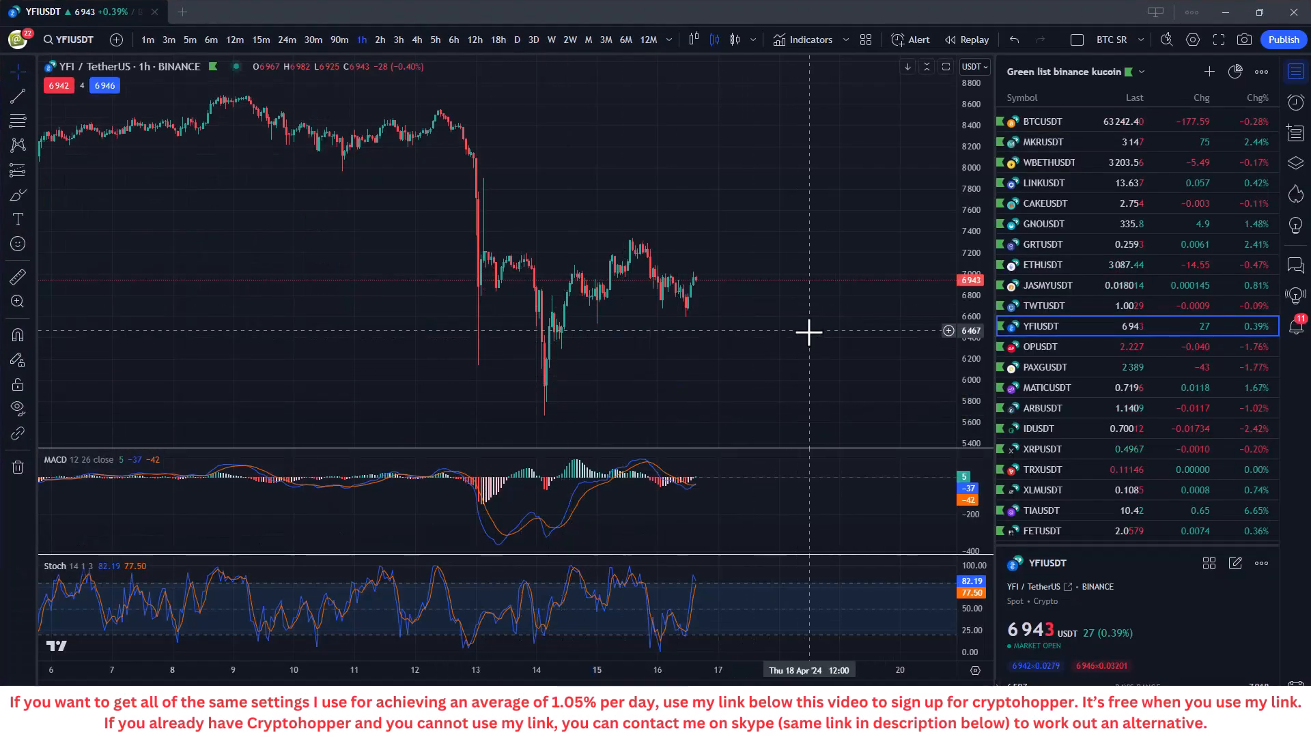
left_click(1059, 141)
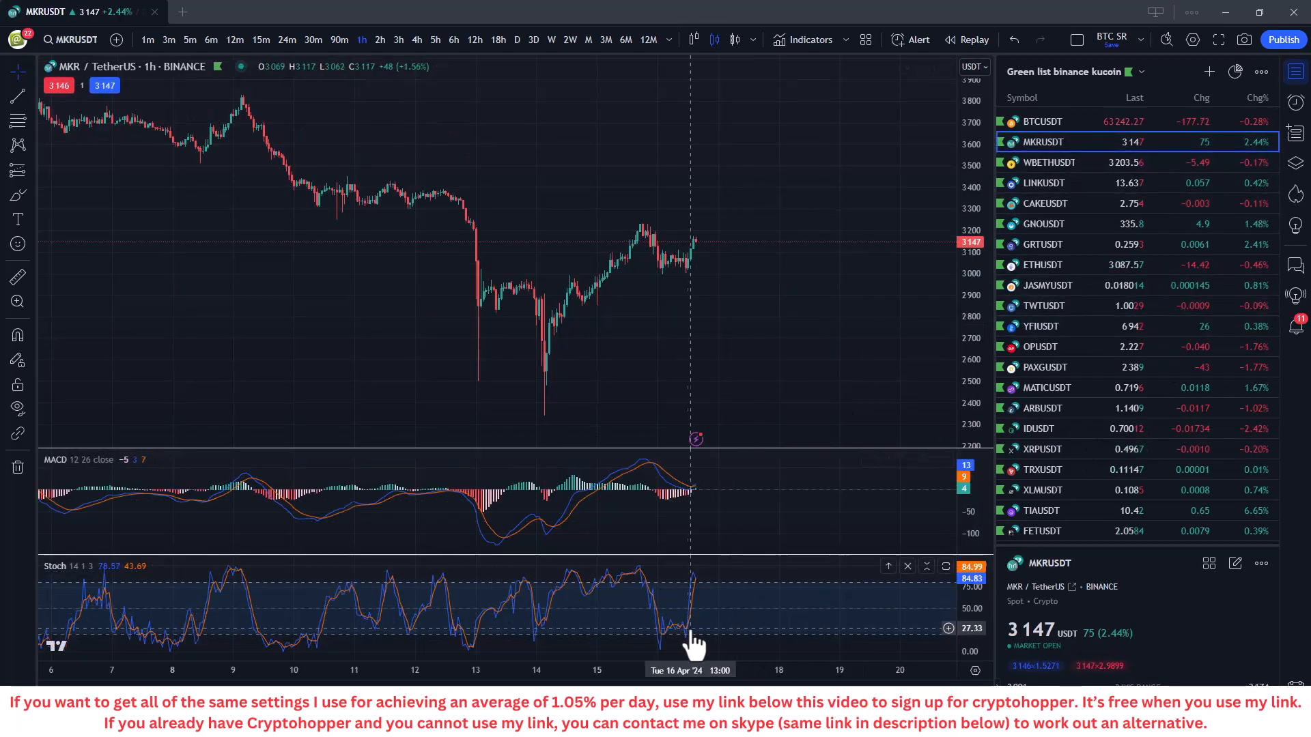
left_click(1050, 222)
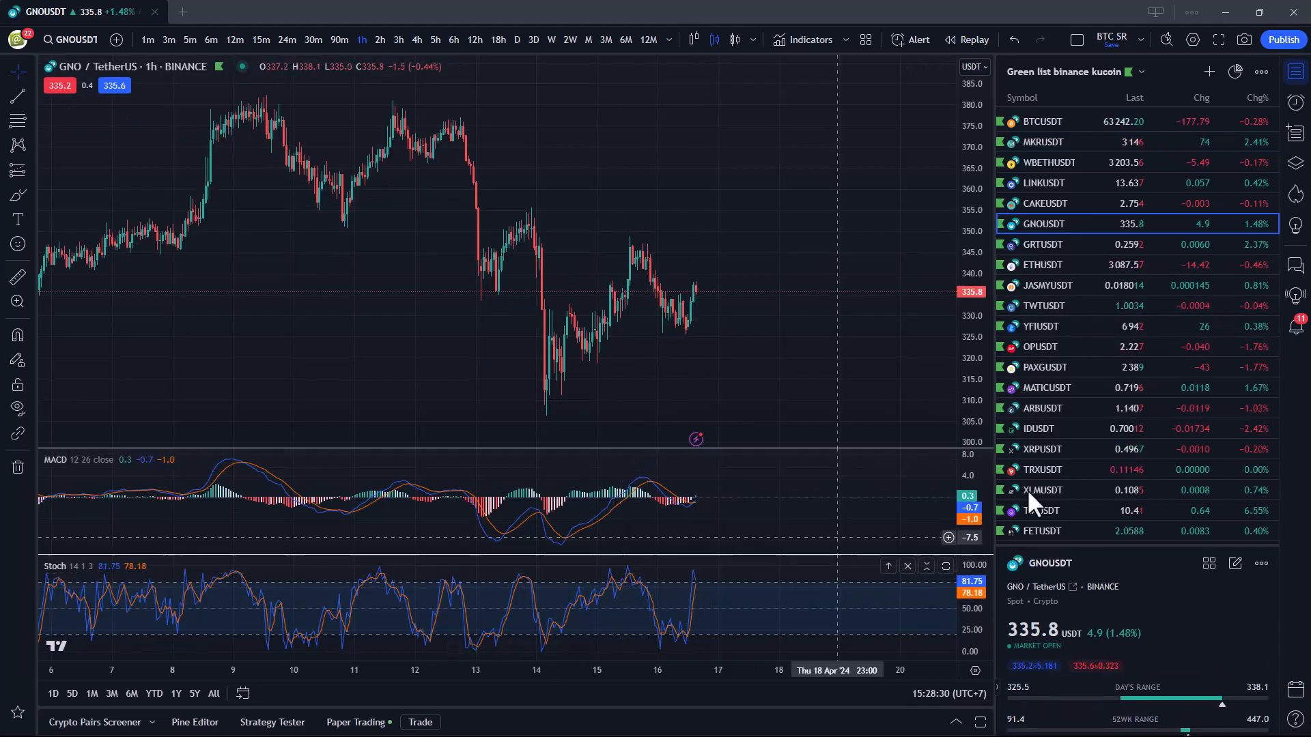
left_click(1052, 473)
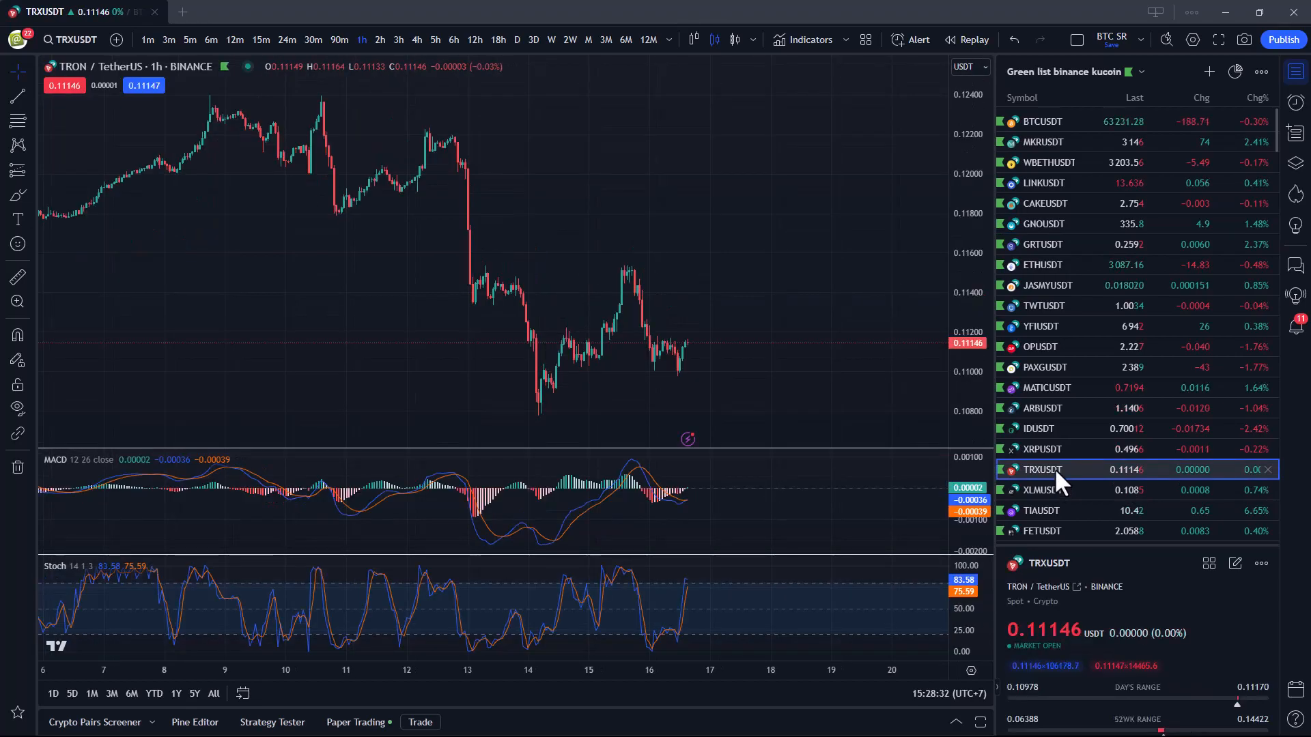
left_click(1047, 510)
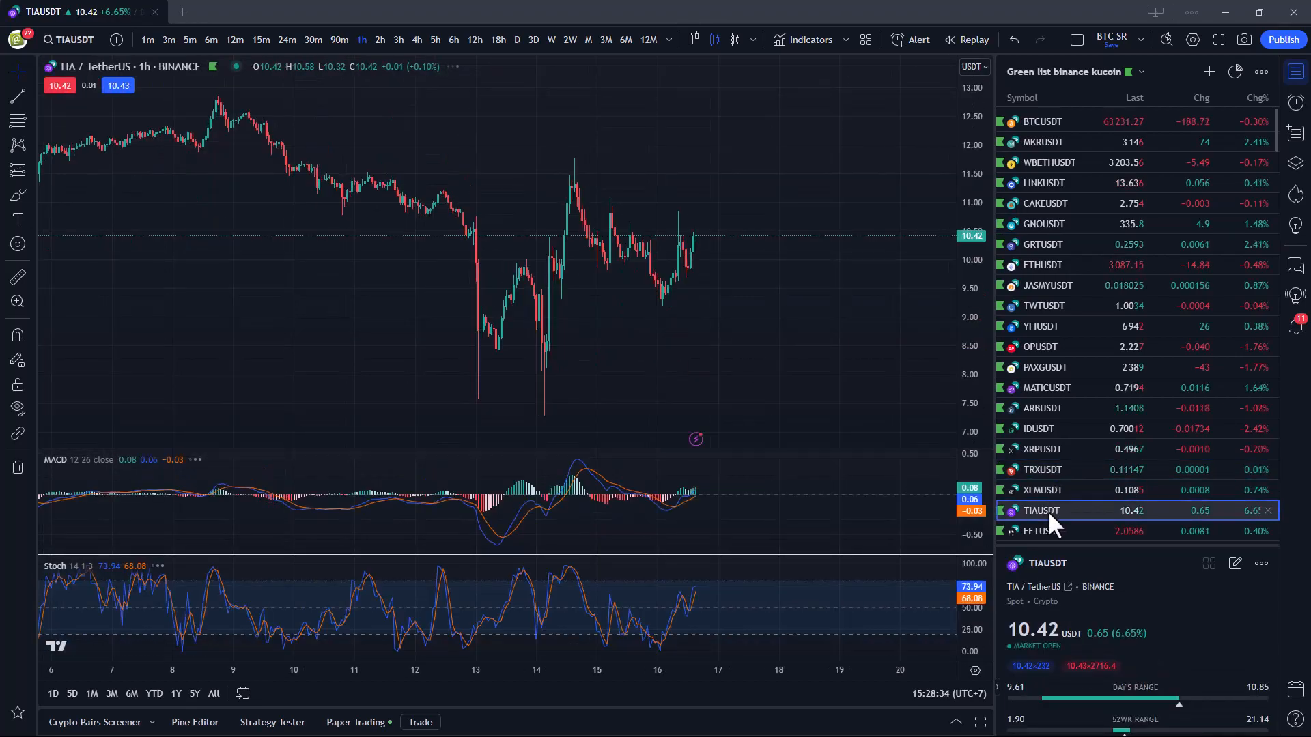
left_click(1046, 117)
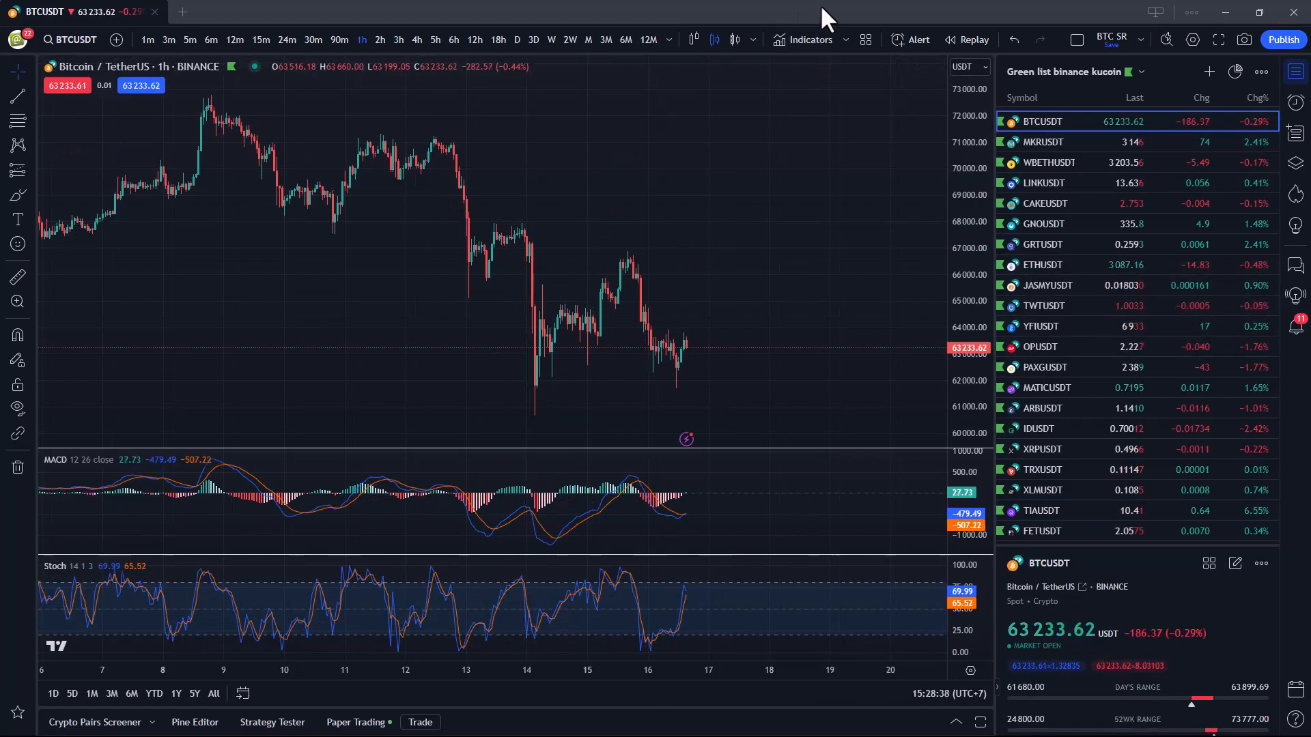
left_click_drag(821, 5, 689, 736)
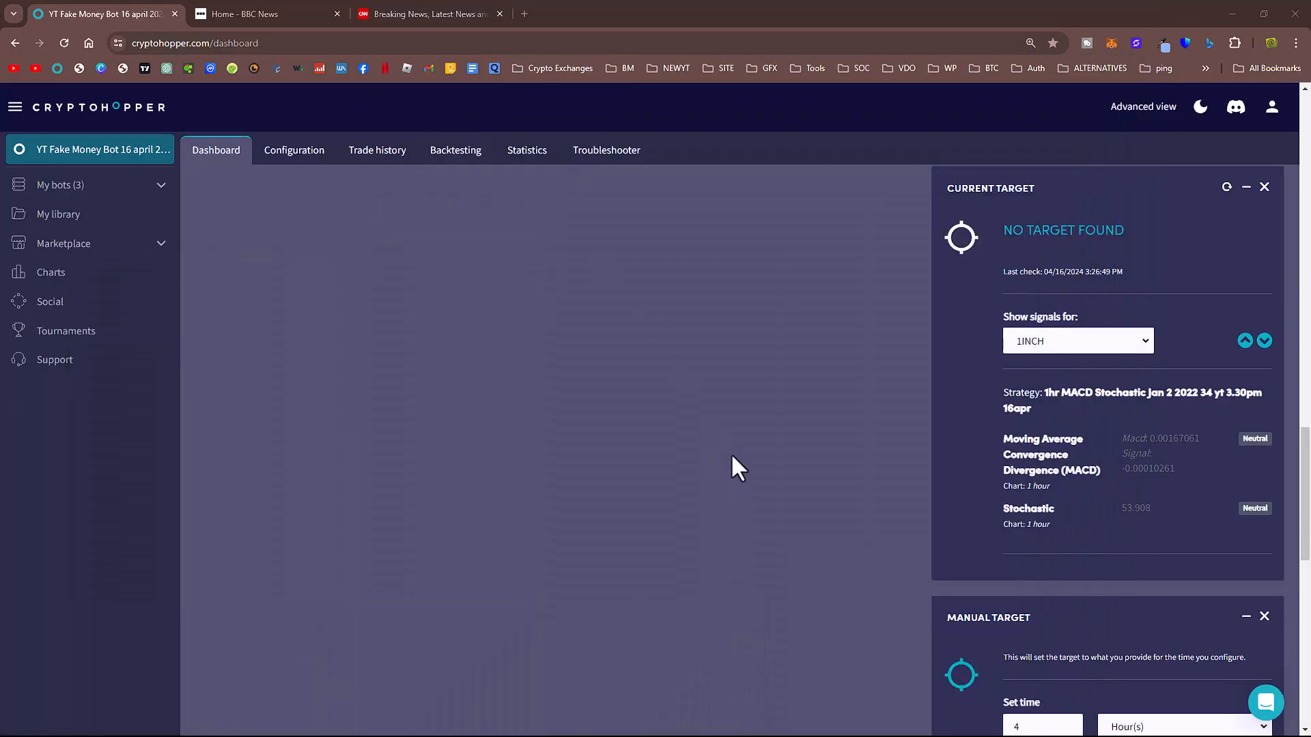
- Show the bot's activity timetable and look through the dashboard's output log, trading switches and manual buy order section
scroll(695, 573, "up", 10)
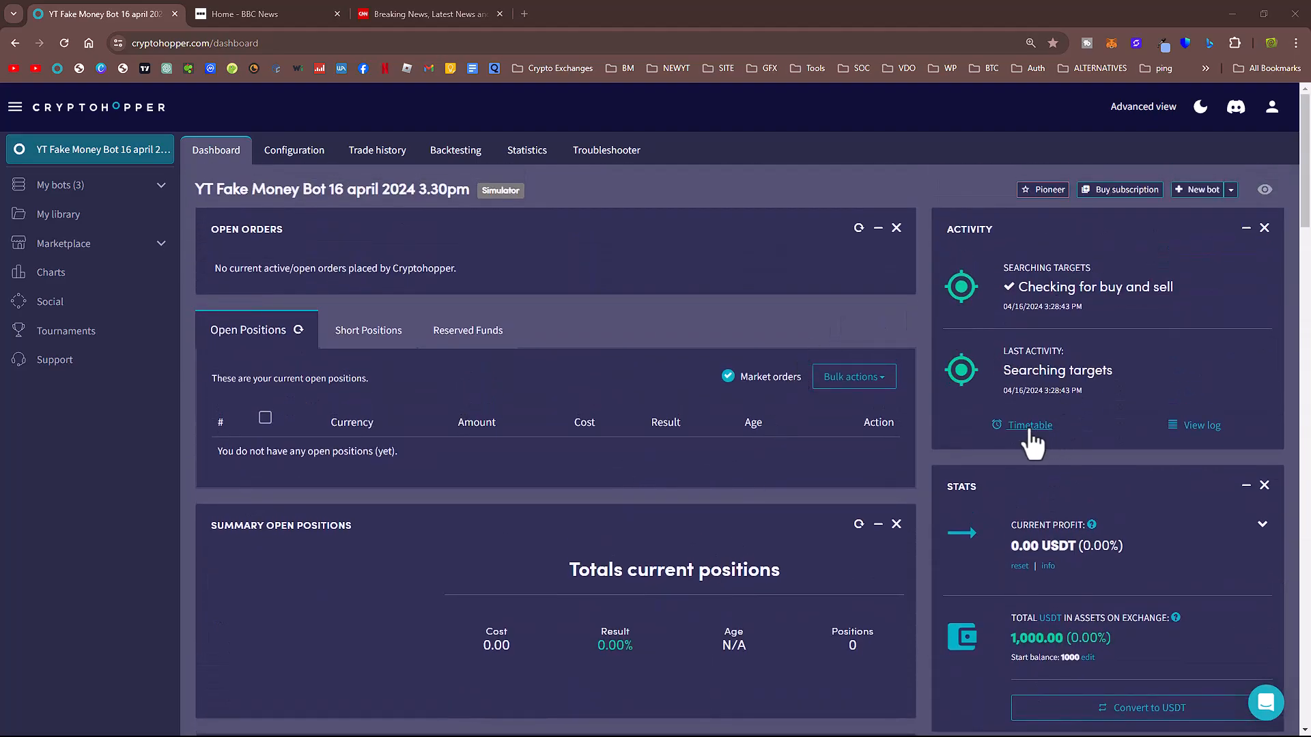
left_click(1029, 426)
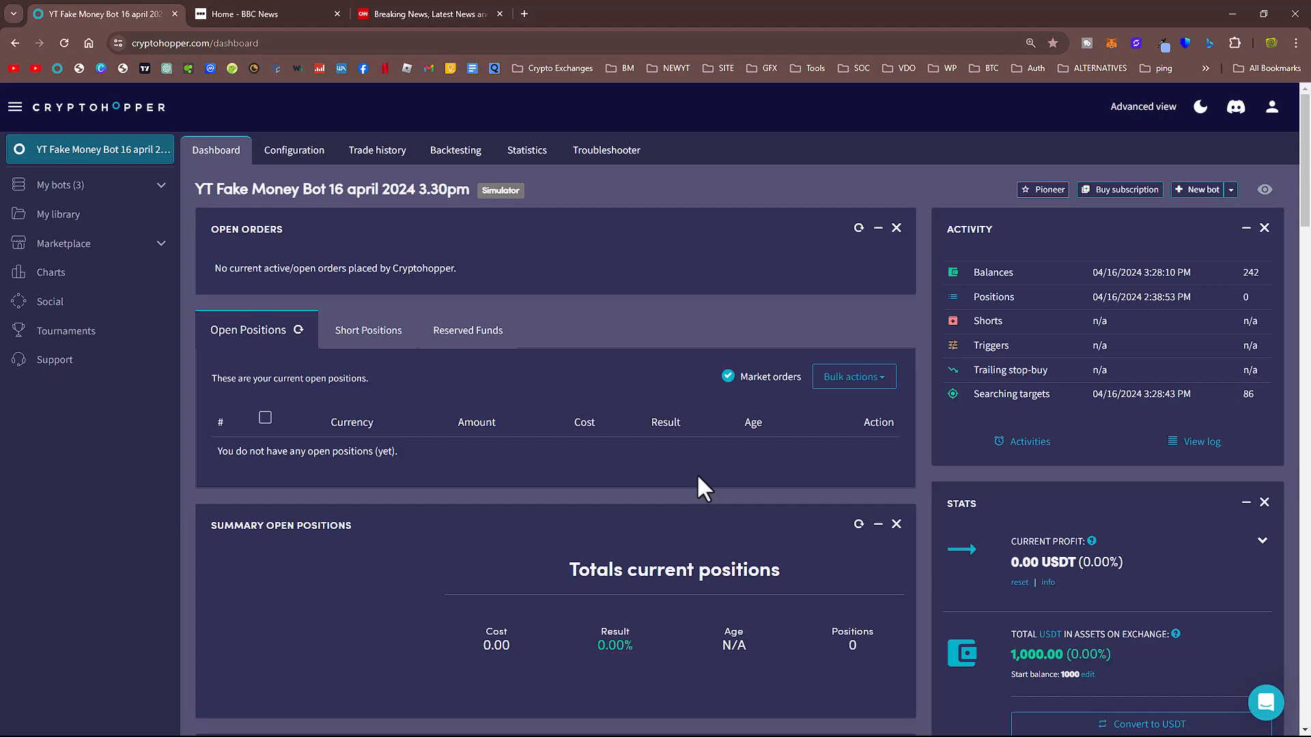
scroll(824, 561, "down", 8)
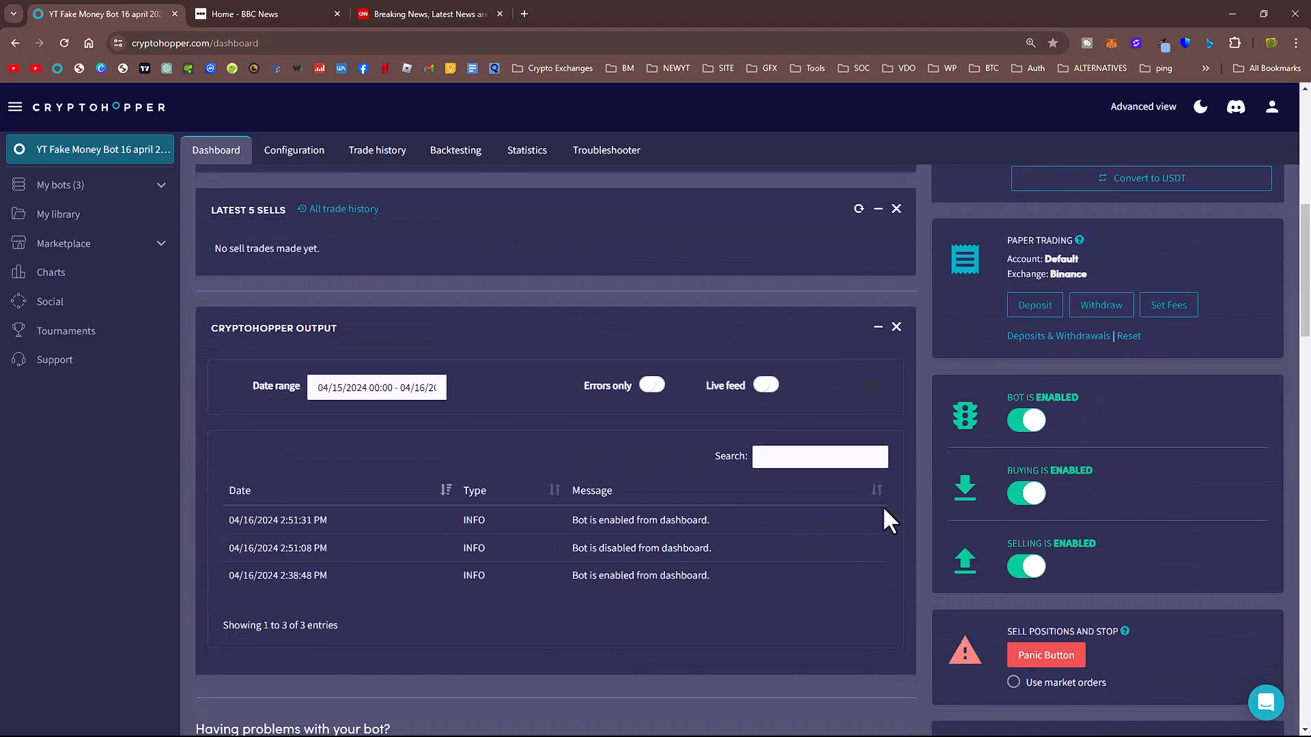
scroll(883, 509, "down", 7)
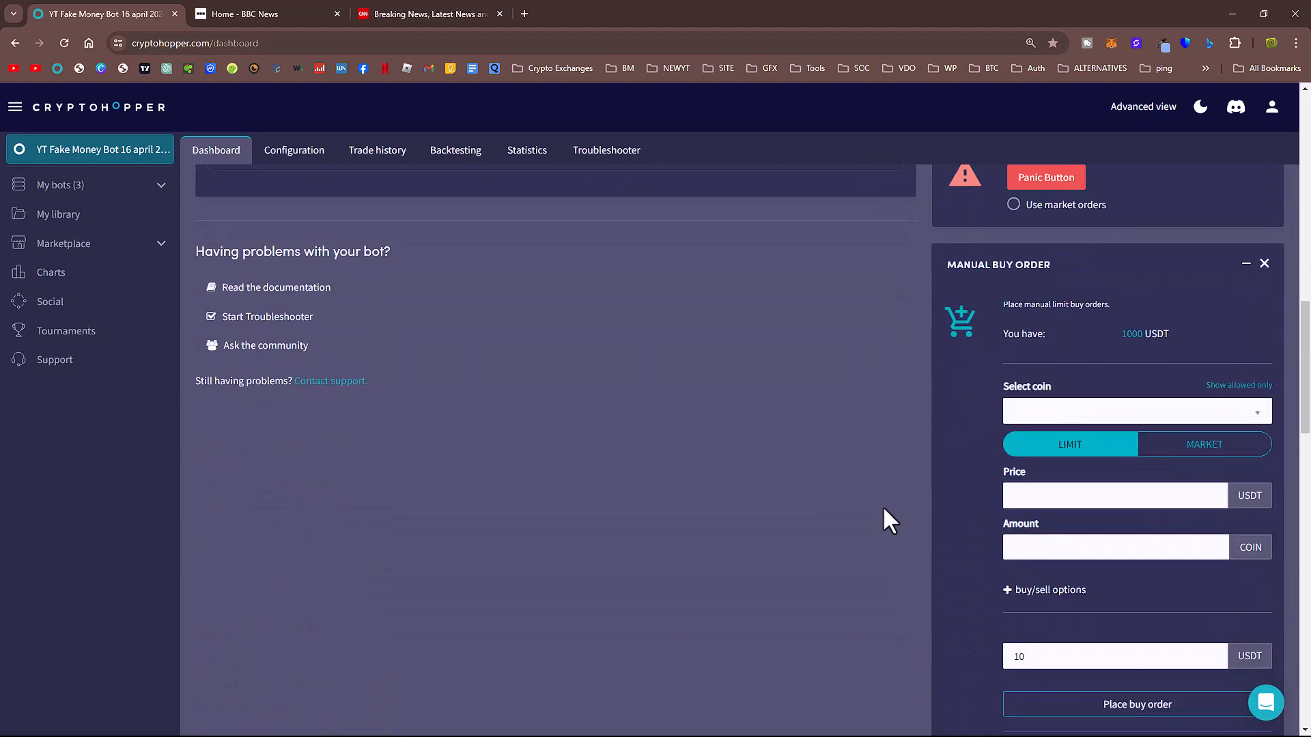
scroll(878, 537, "up", 15)
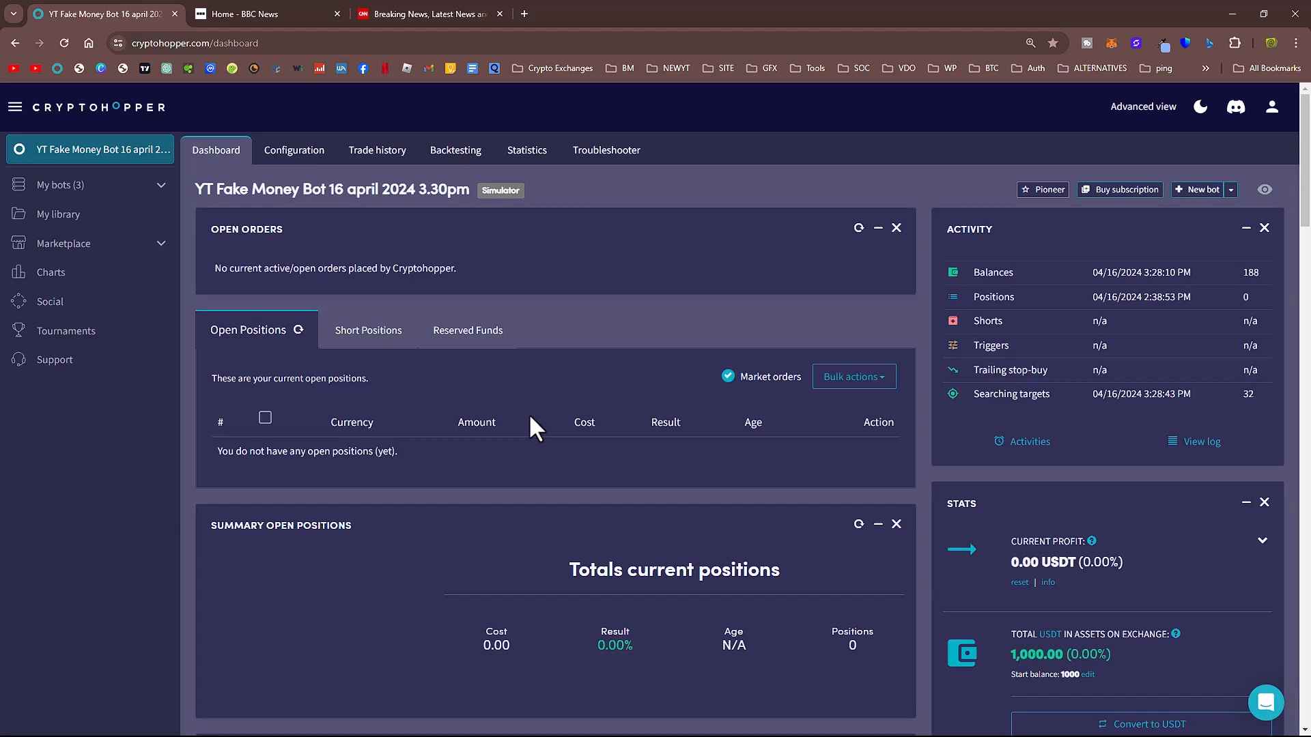
scroll(533, 423, "down", 10)
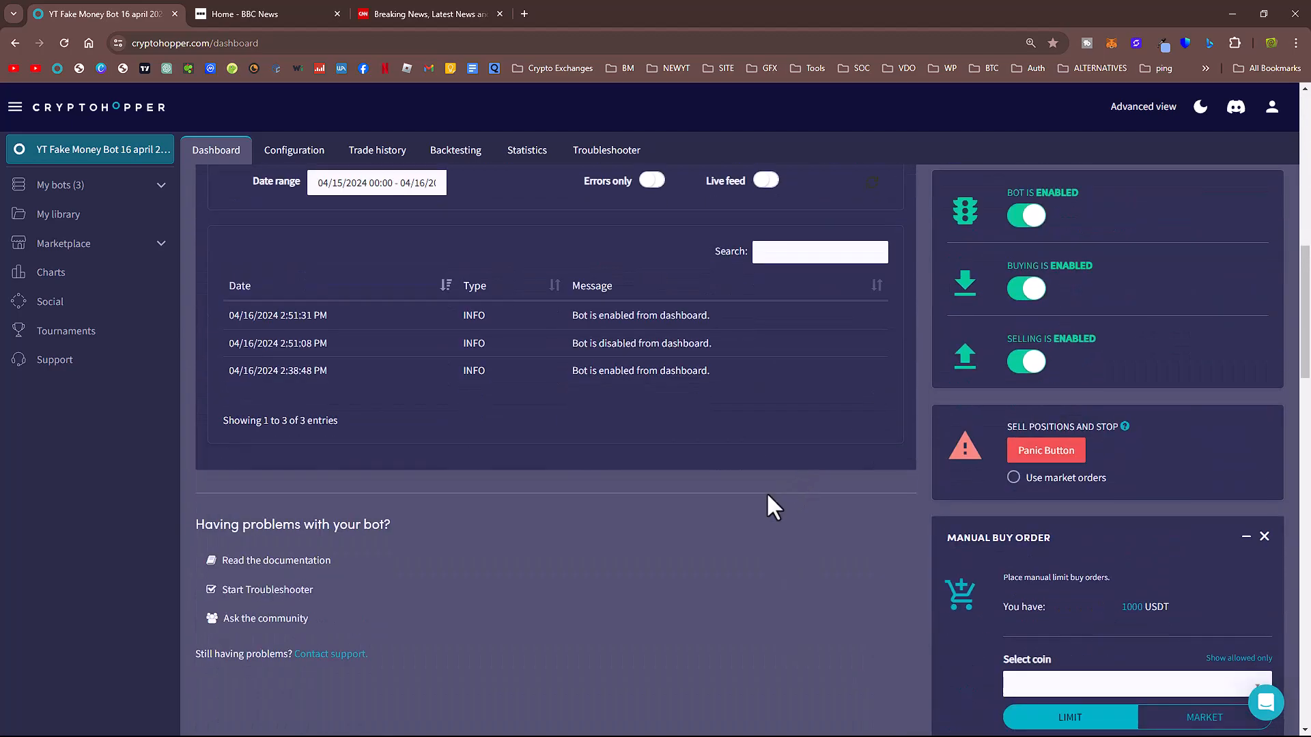
scroll(683, 464, "up", 10)
- In the bot's coins and amounts configuration, set the percentage buy amount to 1 and save the config
left_click(311, 161)
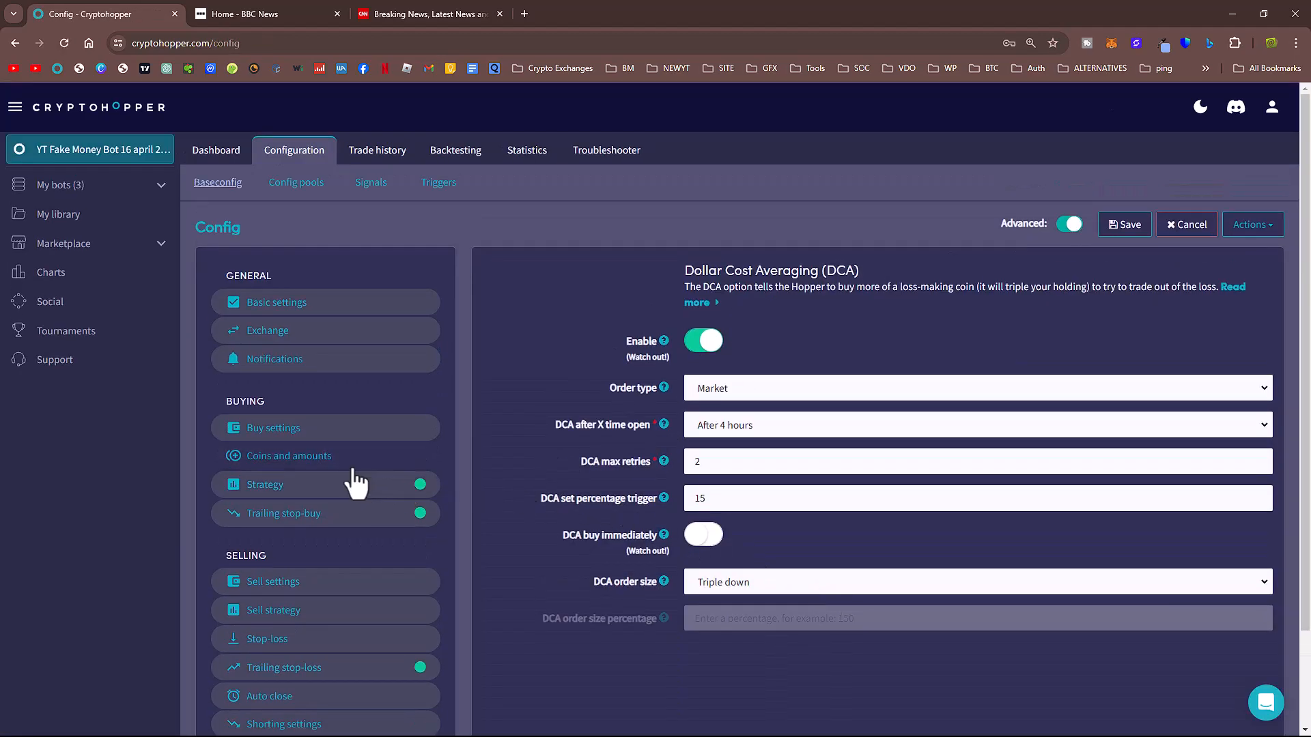
left_click(353, 462)
scroll(575, 462, "down", 2)
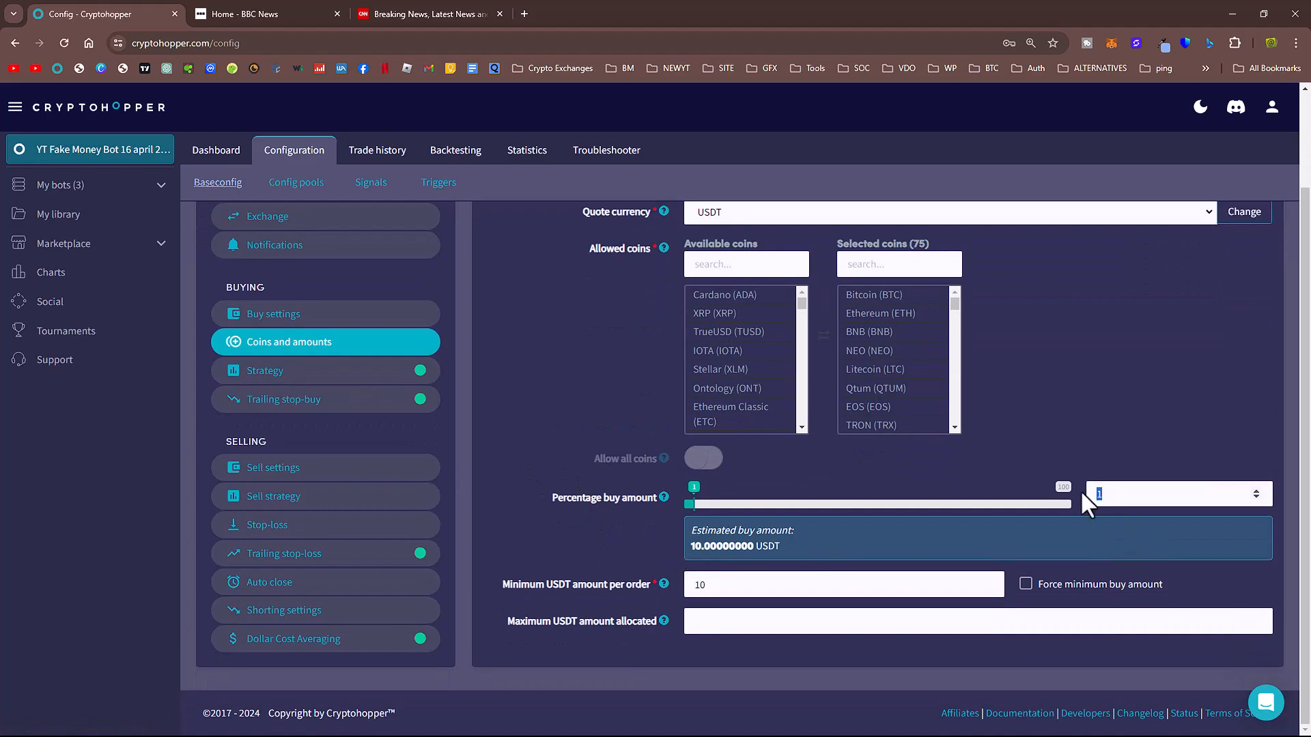
double_click(1110, 496)
type("1")
key("Up")
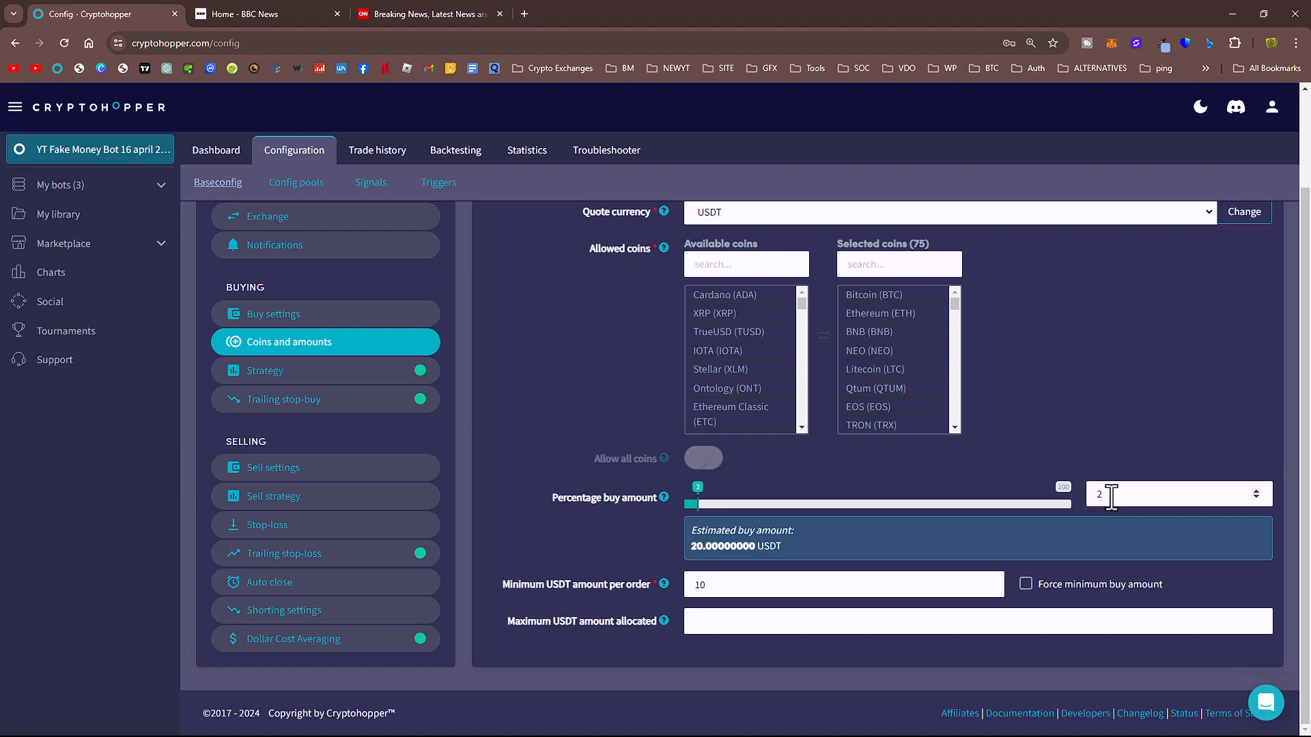
key("Down")
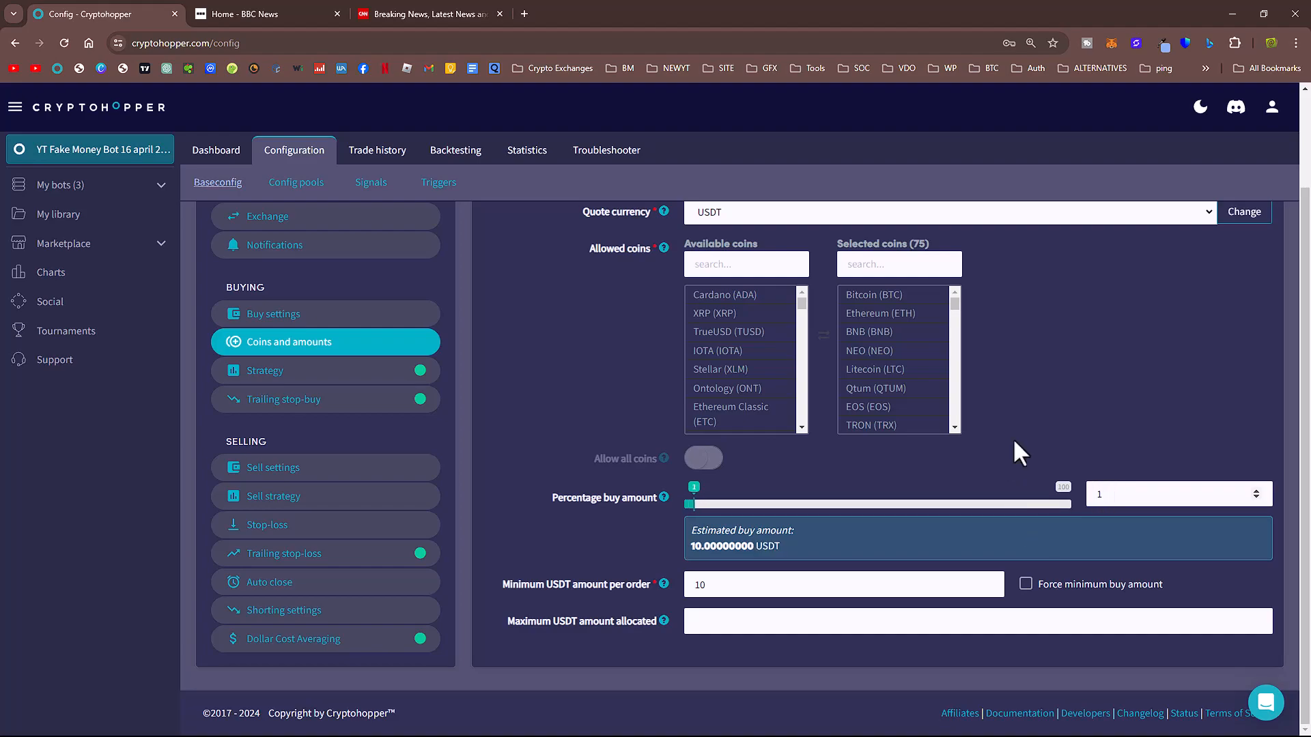
scroll(1058, 424, "up", 2)
left_click(1122, 223)
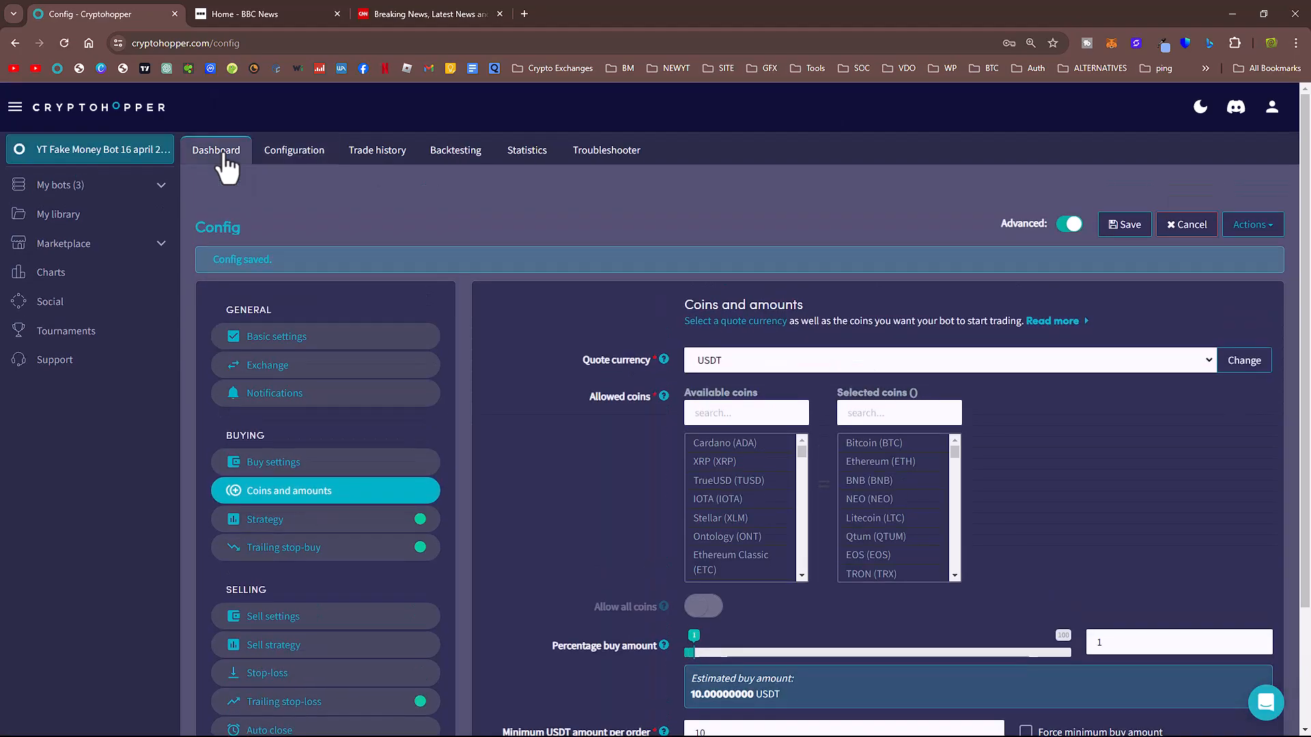
- Return to the dashboard, show the activity timetable and check the current target section for signals
left_click(224, 156)
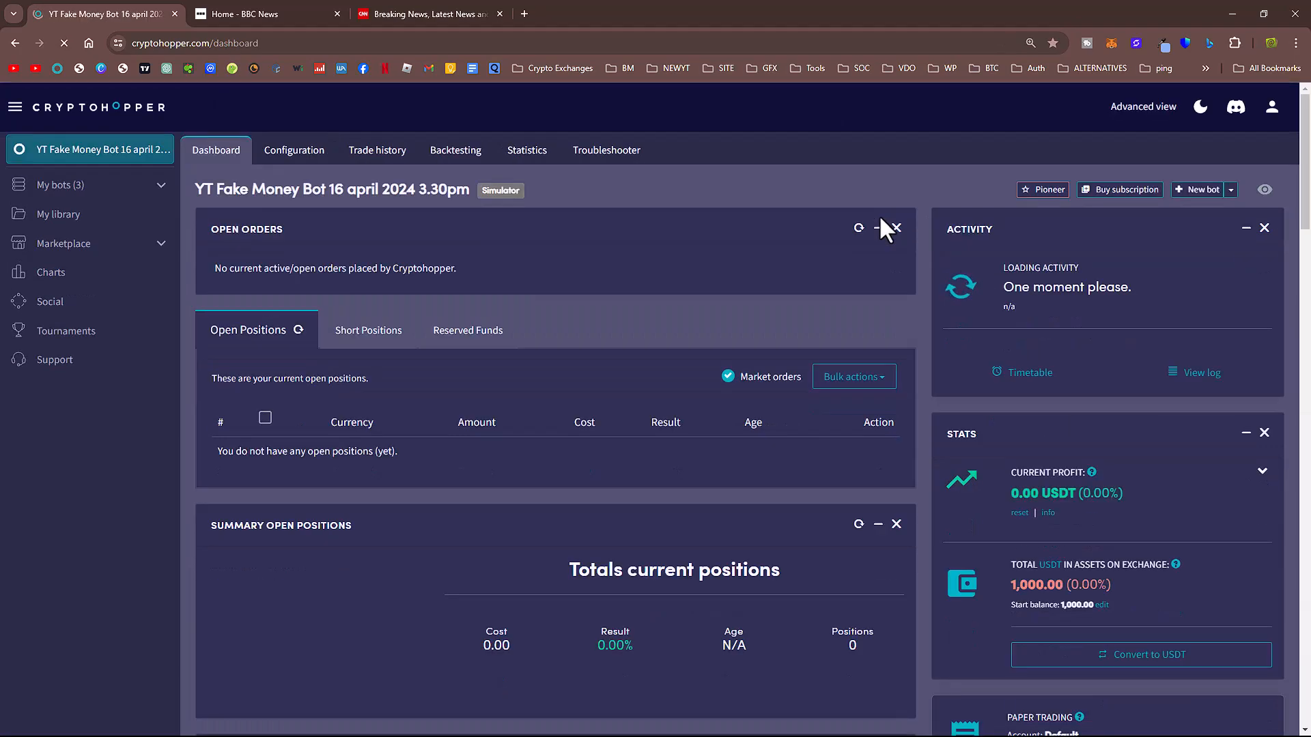
left_click(1027, 374)
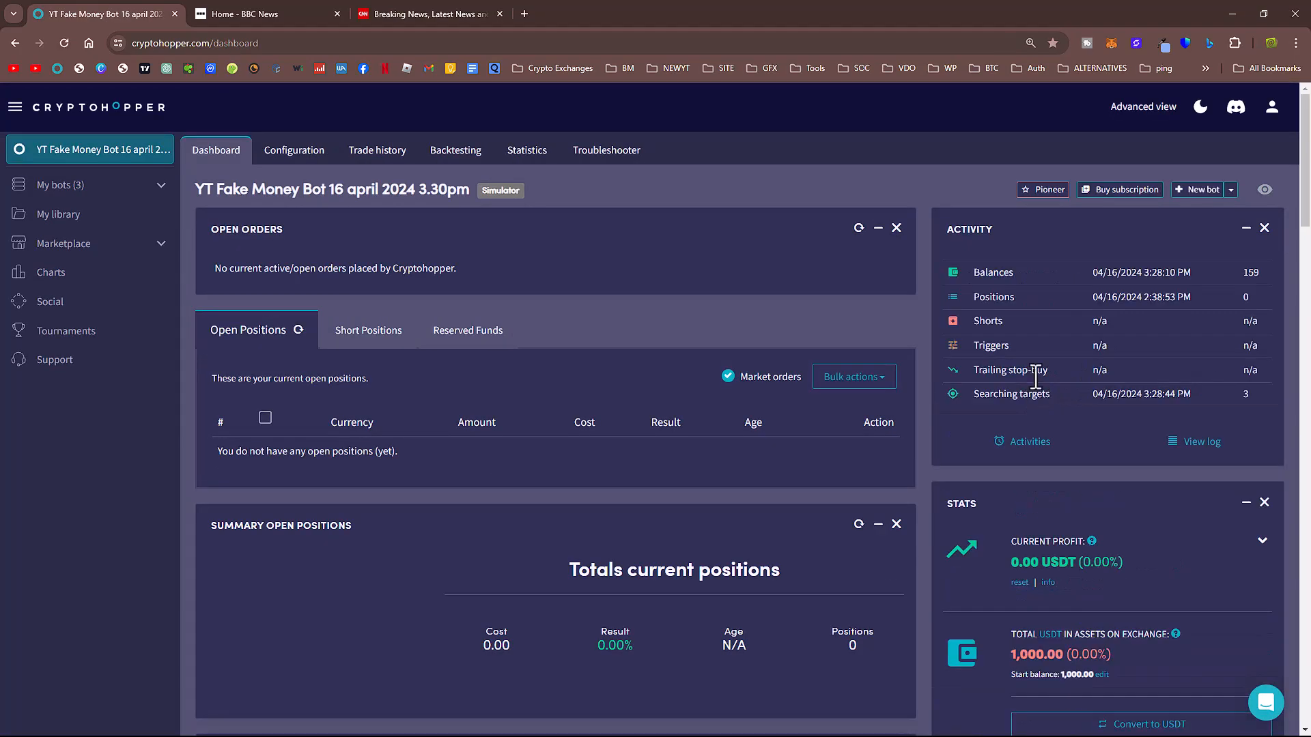
scroll(1036, 378, "down", 2)
scroll(1137, 348, "down", 15)
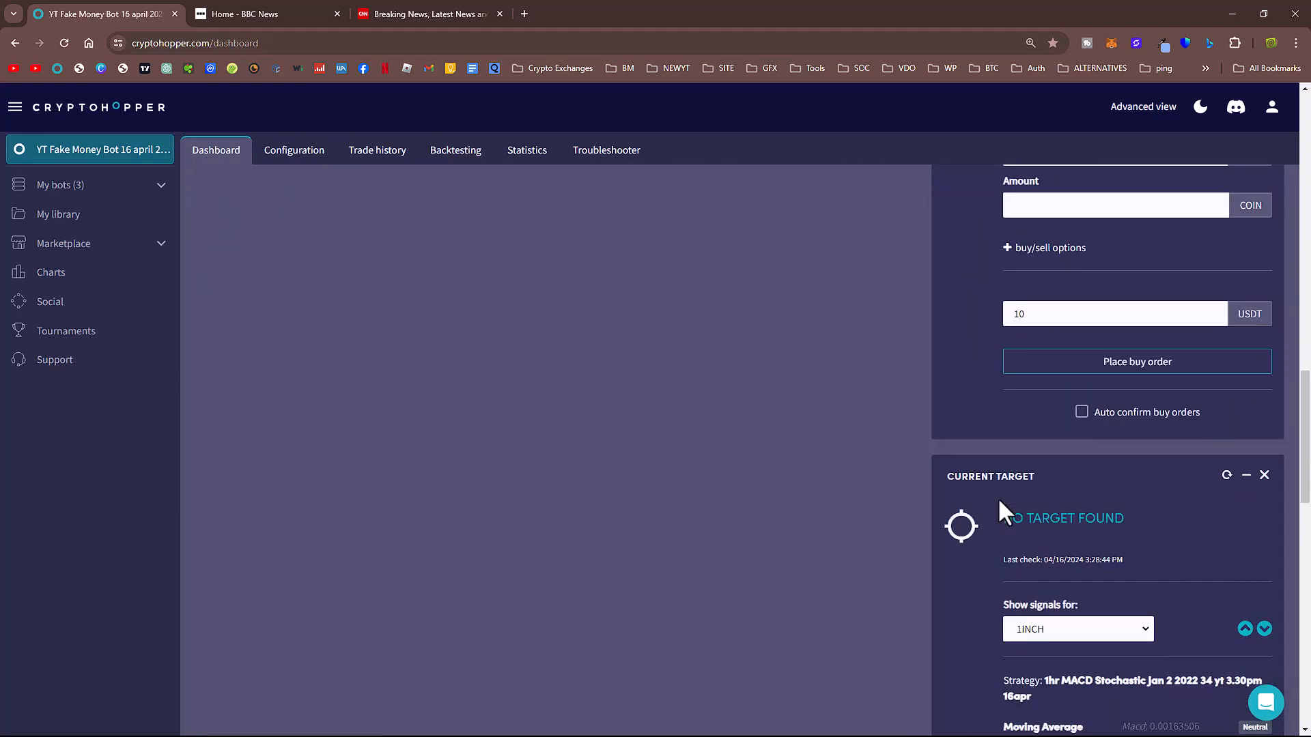
scroll(1074, 505, "down", 4)
scroll(955, 601, "up", 20)
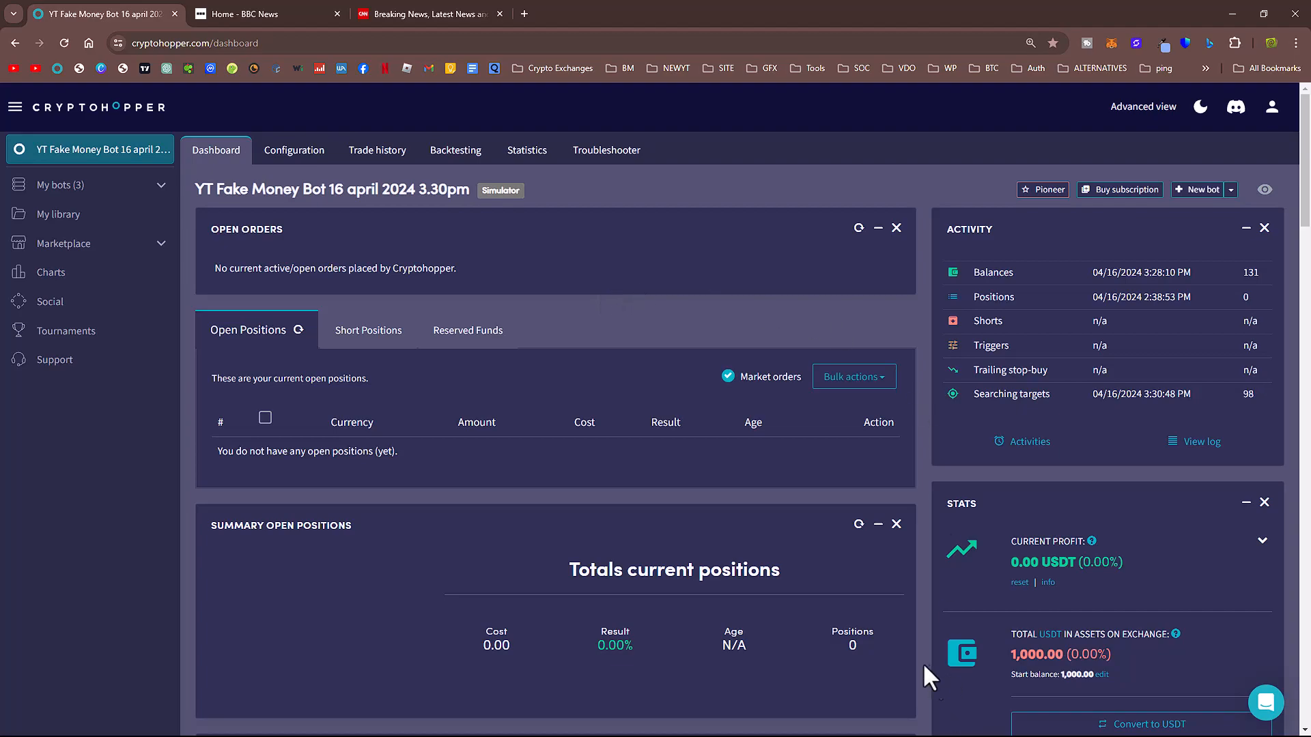
scroll(924, 664, "down", 2)
key("super")
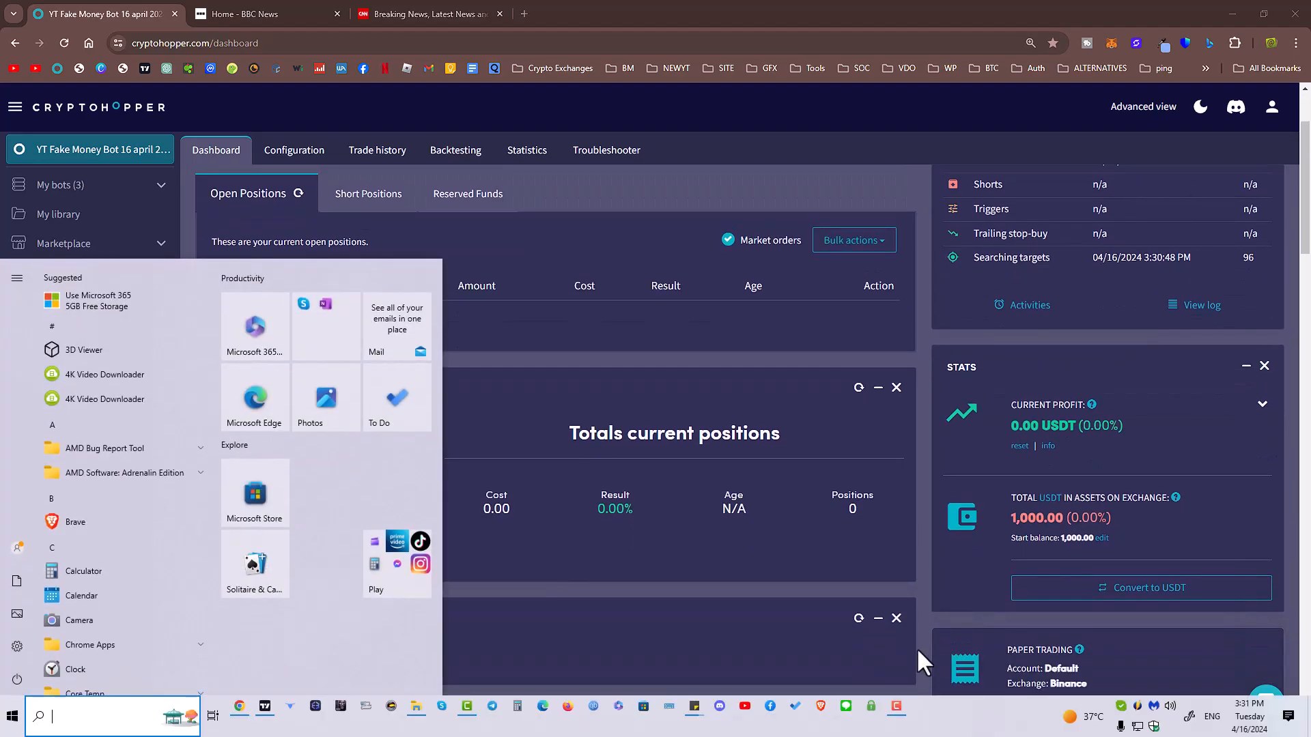
left_click(850, 561)
scroll(801, 568, "up", 2)
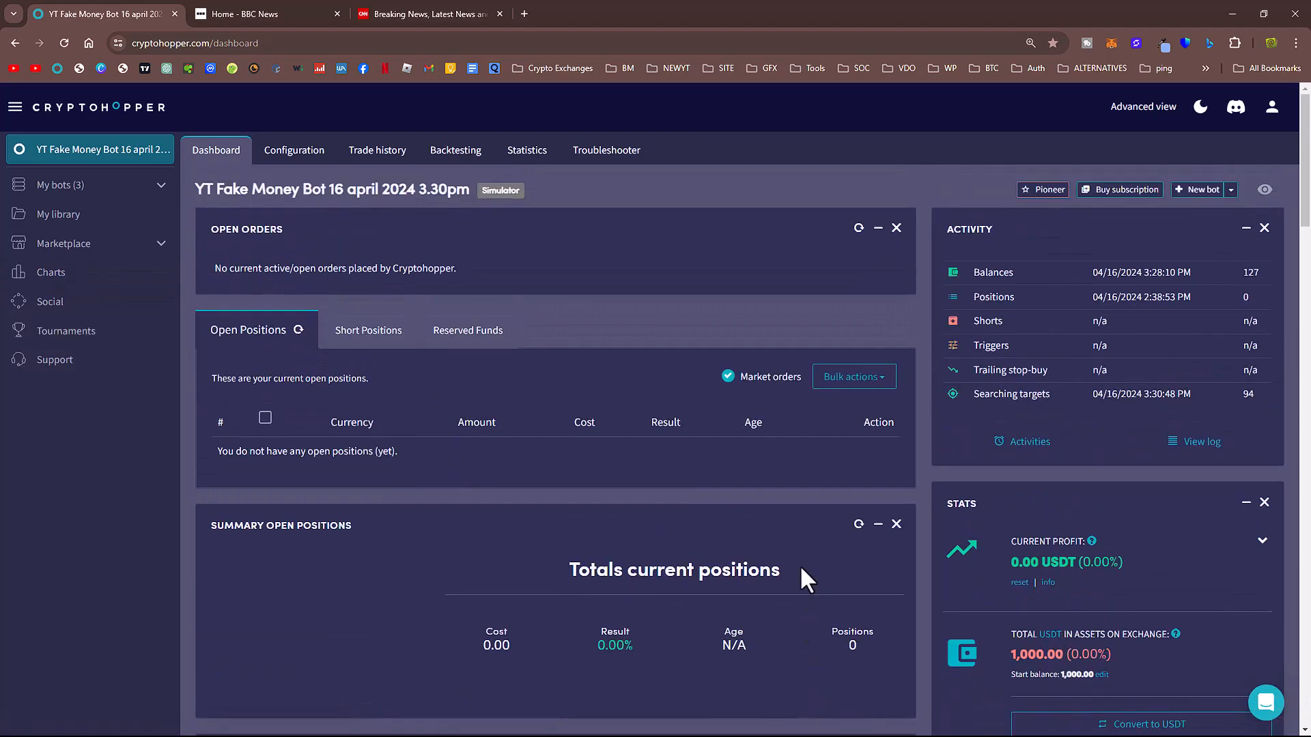